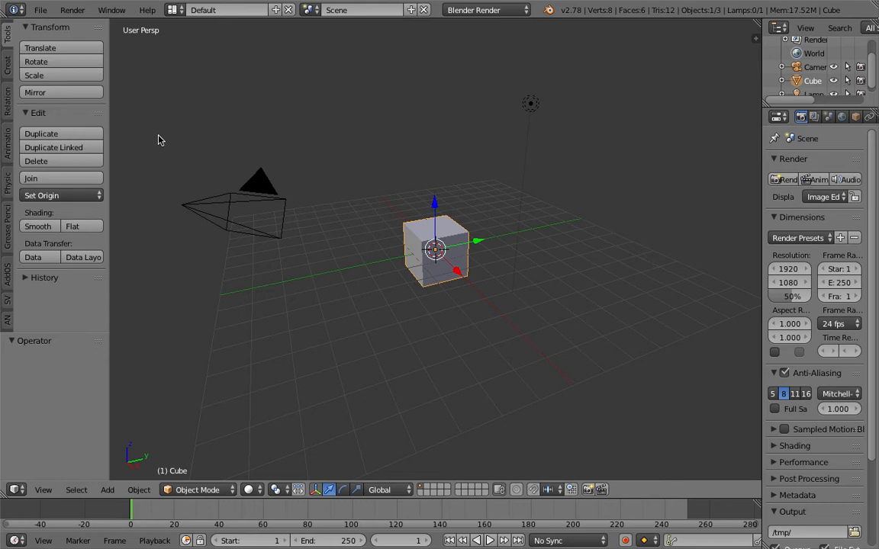
Delete the default cube and switch to the Compositing screen layout
{"action": "middle_click_drag", "start_coordinate": [234, 184], "coordinate": [477, 245]}
{"action": "key", "text": "Delete"}
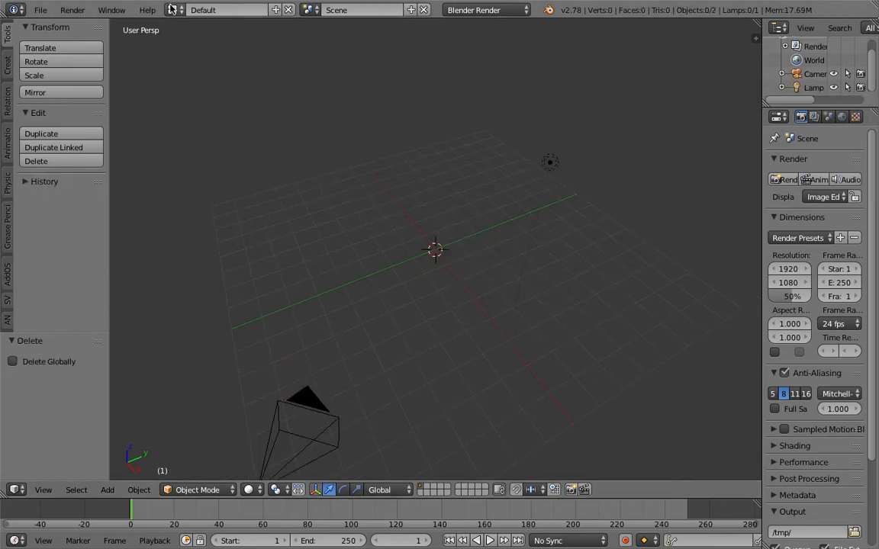
{"action": "left_click", "coordinate": [175, 11]}
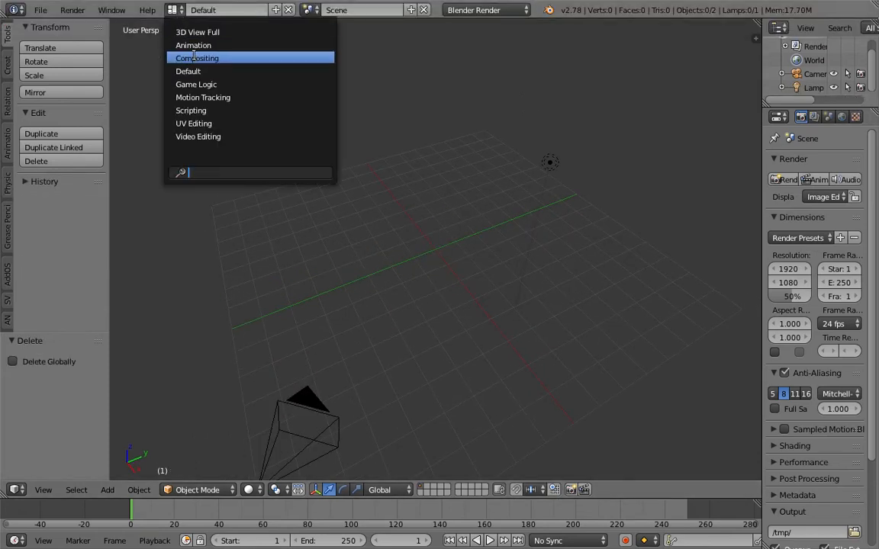
{"action": "left_click", "coordinate": [196, 58]}
Save the scene to the Desktop as random_lines_scribbles_001.blend
{"action": "key", "text": "ctrl+s"}
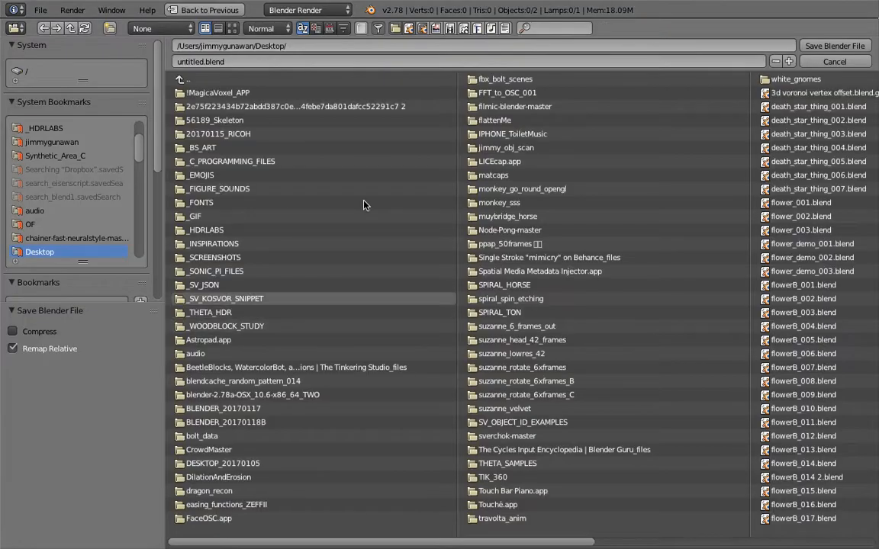
{"action": "left_click", "coordinate": [237, 65]}
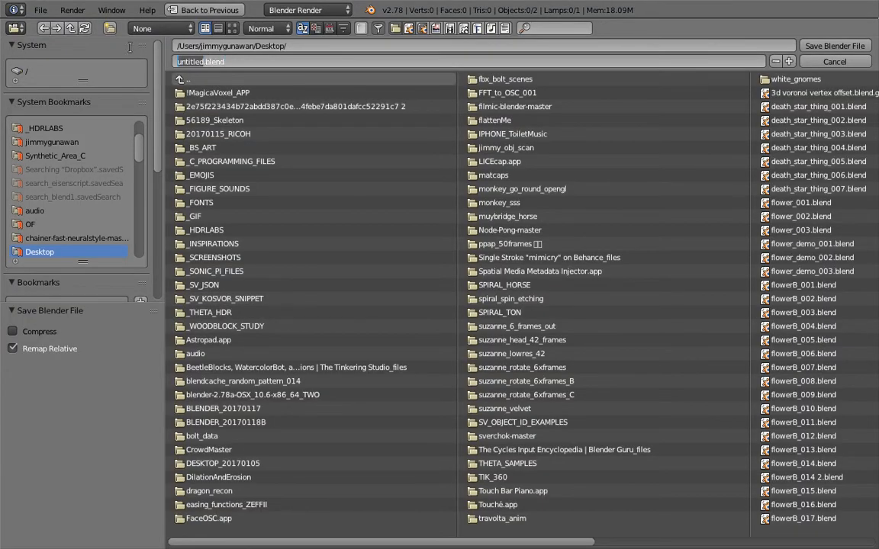
{"action": "type", "text": "random_lines_"}
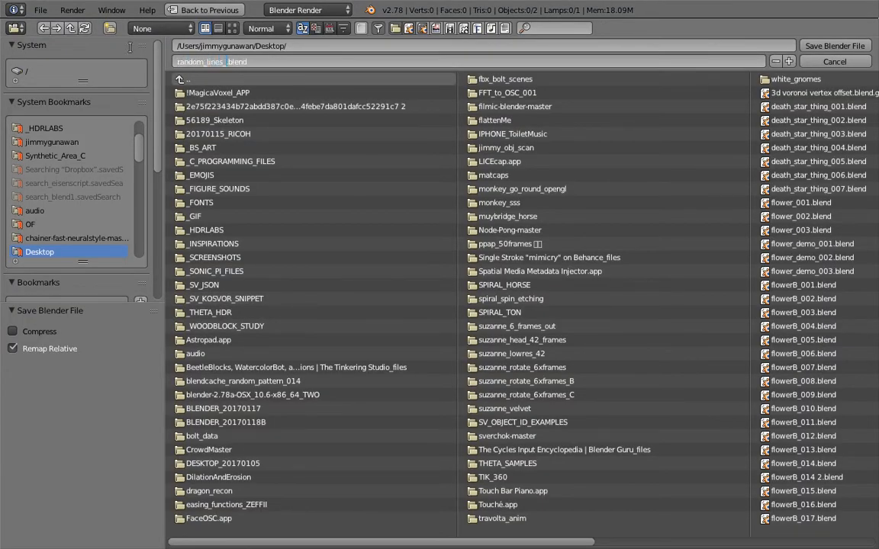
{"action": "type", "text": "scribbles_001"}
{"action": "left_click", "coordinate": [834, 46]}
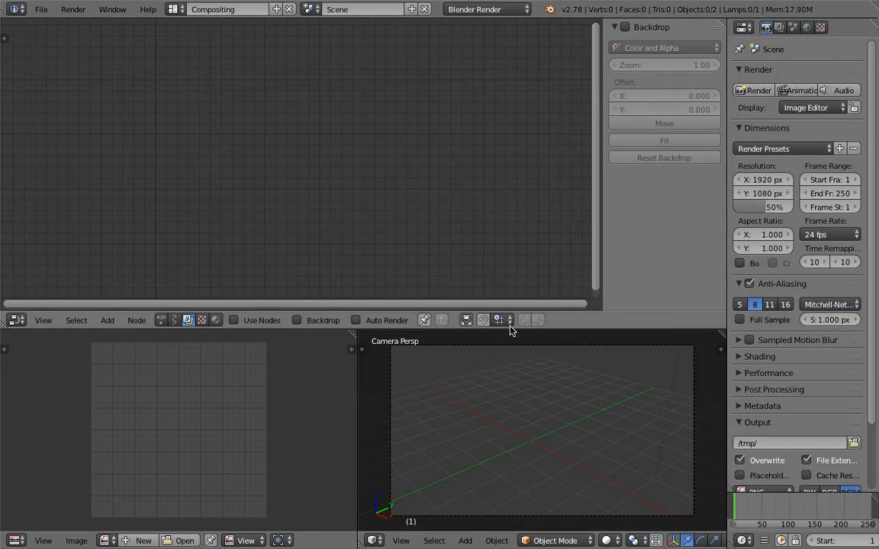
Merge the lower areas into one wide 3D view and orbit out of camera view
{"action": "left_click_drag", "start_coordinate": [509, 329], "coordinate": [408, 260]}
{"action": "left_click_drag", "start_coordinate": [355, 260], "coordinate": [137, 288]}
{"action": "middle_click_drag", "start_coordinate": [429, 371], "coordinate": [448, 406]}
{"action": "left_click", "coordinate": [248, 540]}
{"action": "left_click", "coordinate": [376, 333]}
{"action": "scroll", "coordinate": [378, 333], "scroll_direction": "down", "scroll_amount": 5}
{"action": "middle_click_drag", "start_coordinate": [378, 332], "coordinate": [426, 340]}
Move the lamp and camera to layer 2 and switch to Top view
{"action": "right_click", "coordinate": [427, 340]}
{"action": "right_click", "coordinate": [503, 455], "text": "shift"}
{"action": "key", "text": "m"}
{"action": "key", "text": "2"}
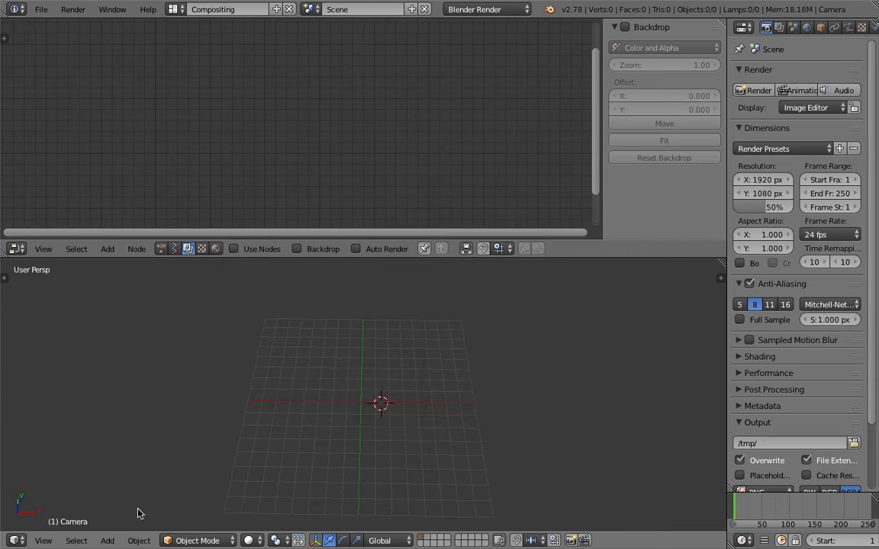
{"action": "left_click", "coordinate": [43, 540]}
{"action": "left_click", "coordinate": [56, 477]}
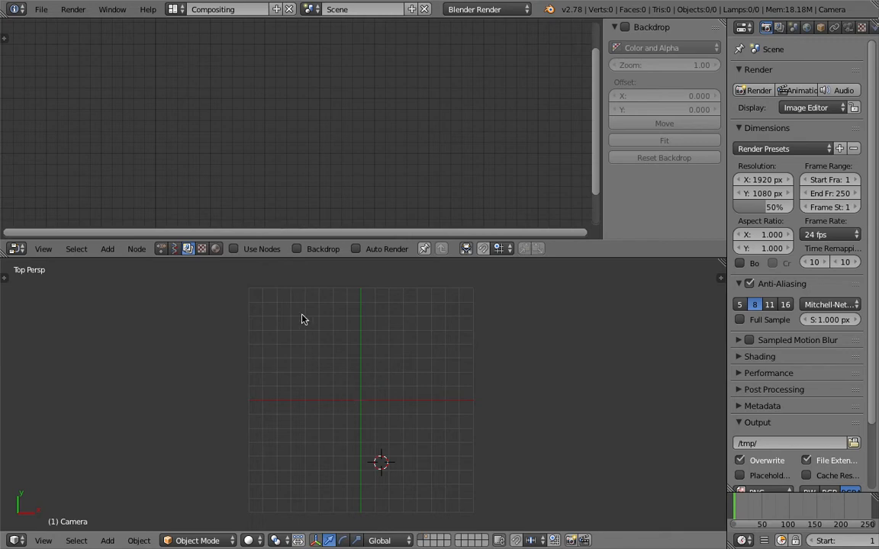
Create a new Sverchok node tree containing a Random Vector MK2 node
{"action": "left_click", "coordinate": [175, 249]}
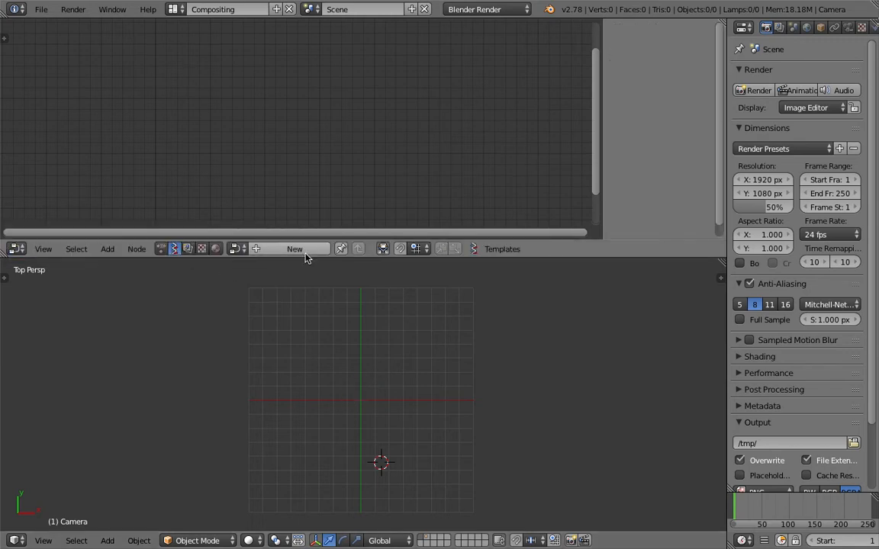
{"action": "left_click", "coordinate": [256, 249]}
{"action": "key", "text": "alt+space"}
{"action": "type", "text": "rand"}
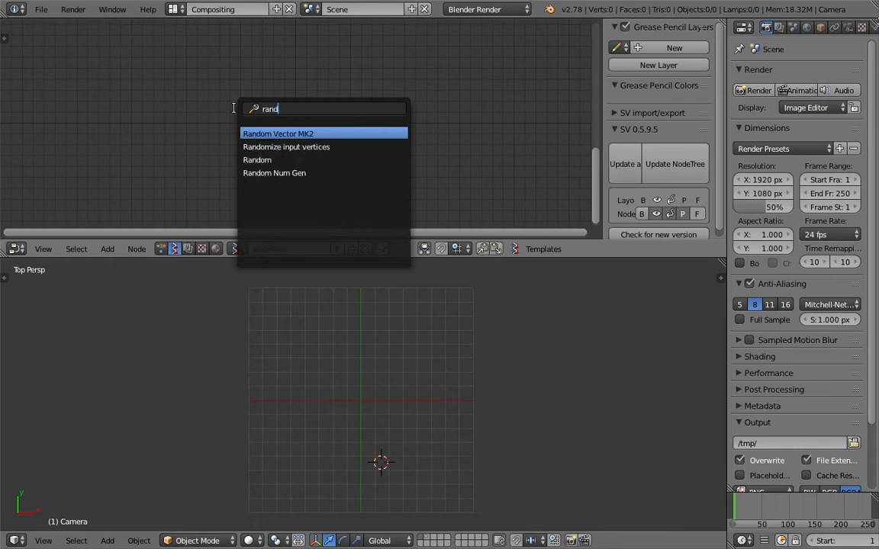
{"action": "key", "text": "Return"}
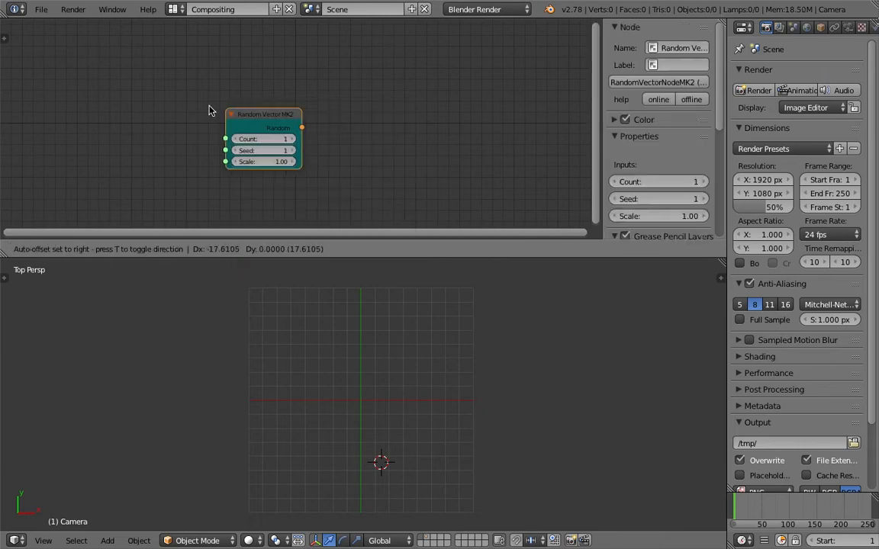
{"action": "left_click", "coordinate": [174, 98]}
Add a Viewer Draw node and connect the Random Vector output to its vertices
{"action": "key", "text": "shift+a"}
{"action": "left_click", "coordinate": [441, 97]}
{"action": "type", "text": "vi"}
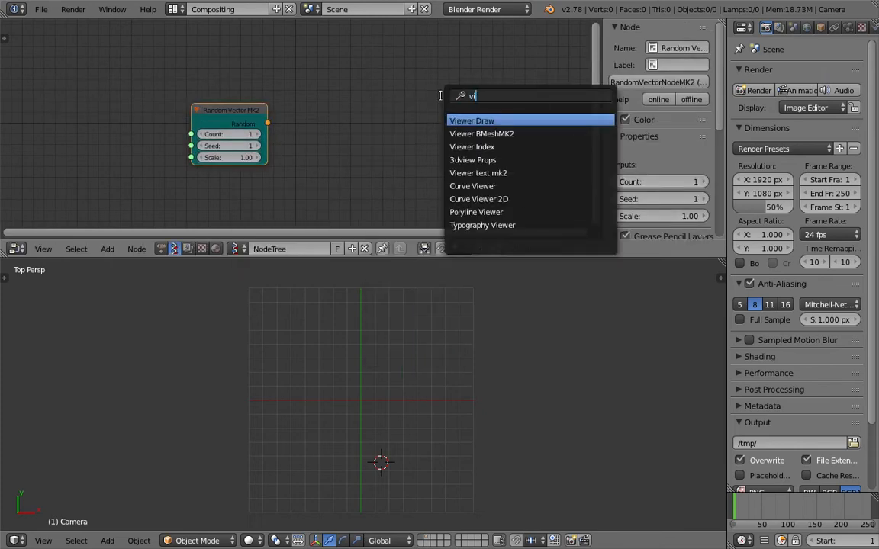
{"action": "key", "text": "Return"}
{"action": "left_click", "coordinate": [337, 43]}
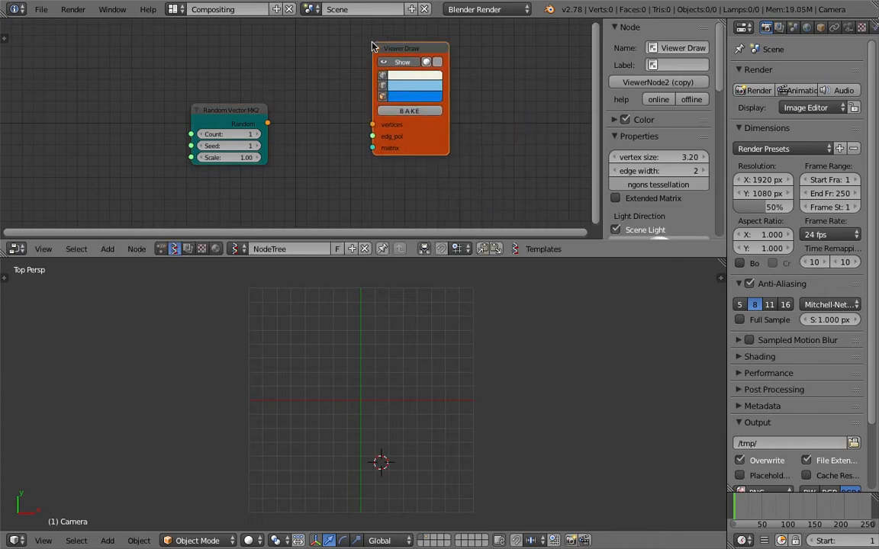
{"action": "left_click_drag", "start_coordinate": [267, 123], "coordinate": [372, 125]}
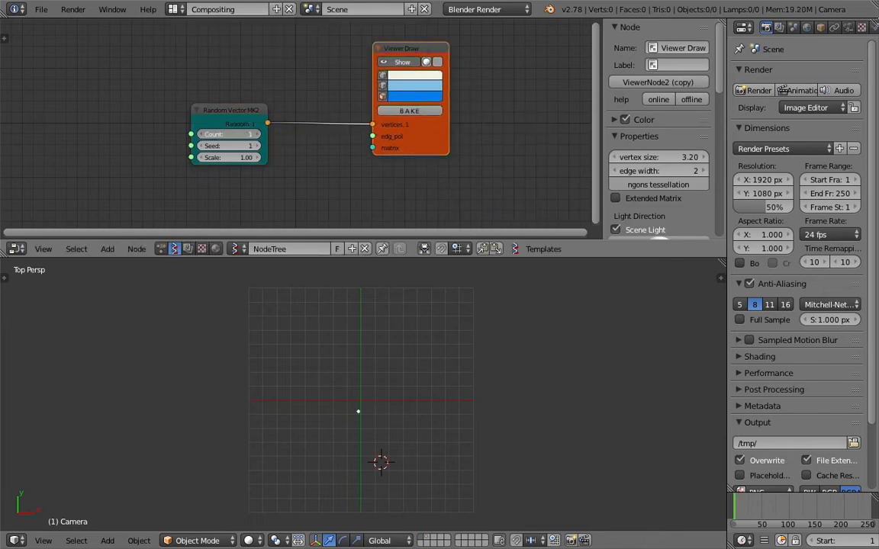
Adjust the Random Vector Count, Seed and Scale (5.59), then save the file
{"action": "left_click_drag", "start_coordinate": [257, 136], "coordinate": [309, 136]}
{"action": "scroll", "coordinate": [361, 394], "scroll_direction": "up", "scroll_amount": 4}
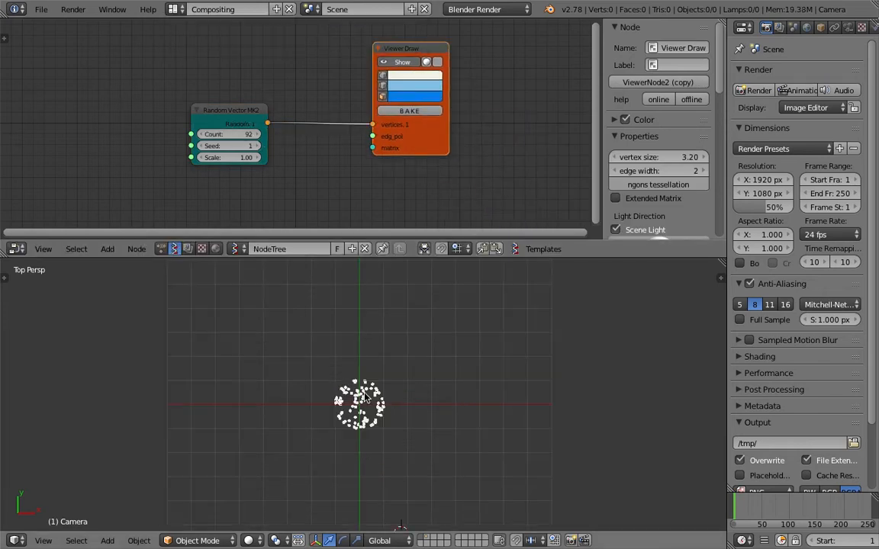
{"action": "mouse_move", "coordinate": [248, 158]}
{"action": "left_mouse_down"}
{"action": "mouse_move", "coordinate": [278, 158]}
{"action": "mouse_move", "coordinate": [236, 152]}
{"action": "left_mouse_up"}
{"action": "scroll", "coordinate": [426, 337], "scroll_direction": "down", "scroll_amount": 3}
{"action": "mouse_move", "coordinate": [232, 159]}
{"action": "left_mouse_down"}
{"action": "mouse_move", "coordinate": [249, 158]}
{"action": "mouse_move", "coordinate": [238, 134]}
{"action": "mouse_move", "coordinate": [294, 143]}
{"action": "left_mouse_up"}
{"action": "key", "text": "ctrl+s"}
{"action": "left_click", "coordinate": [231, 159]}
Widen the Random Vector MK2 node and set its Count to 500
{"action": "mouse_move", "coordinate": [429, 132]}
{"action": "left_mouse_down"}
{"action": "mouse_move", "coordinate": [528, 145]}
{"action": "mouse_move", "coordinate": [502, 131]}
{"action": "left_mouse_up"}
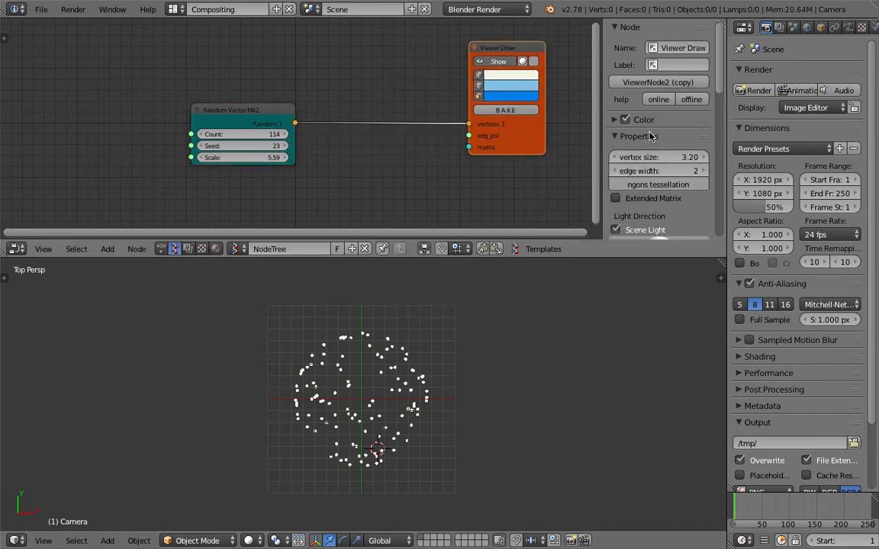
{"action": "key", "text": "n"}
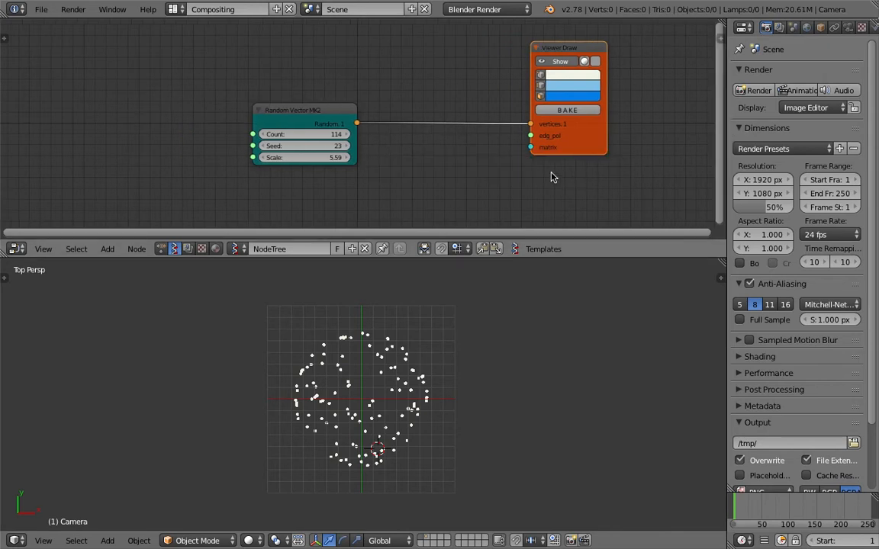
{"action": "left_click_drag", "start_coordinate": [333, 136], "coordinate": [408, 137]}
{"action": "left_click", "coordinate": [306, 136]}
{"action": "type", "text": "401"}
{"action": "key", "text": "Return"}
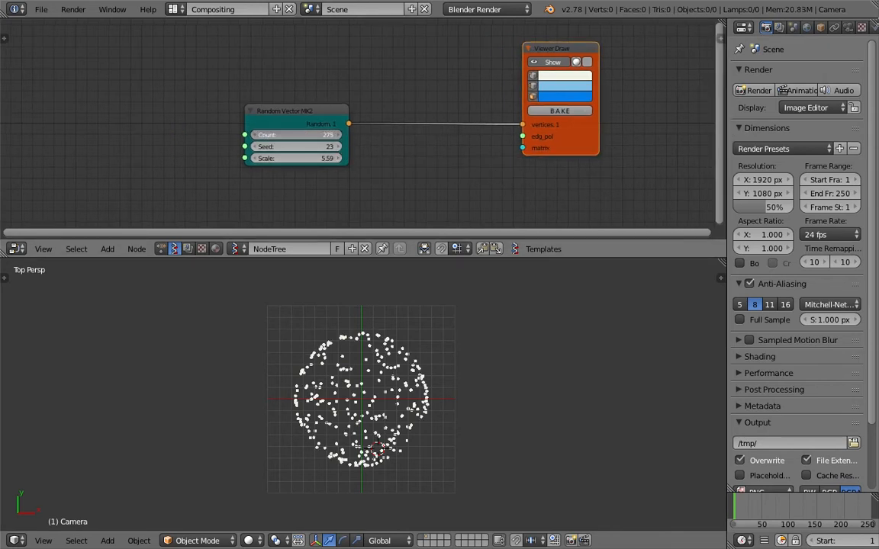
{"action": "left_click", "coordinate": [313, 139]}
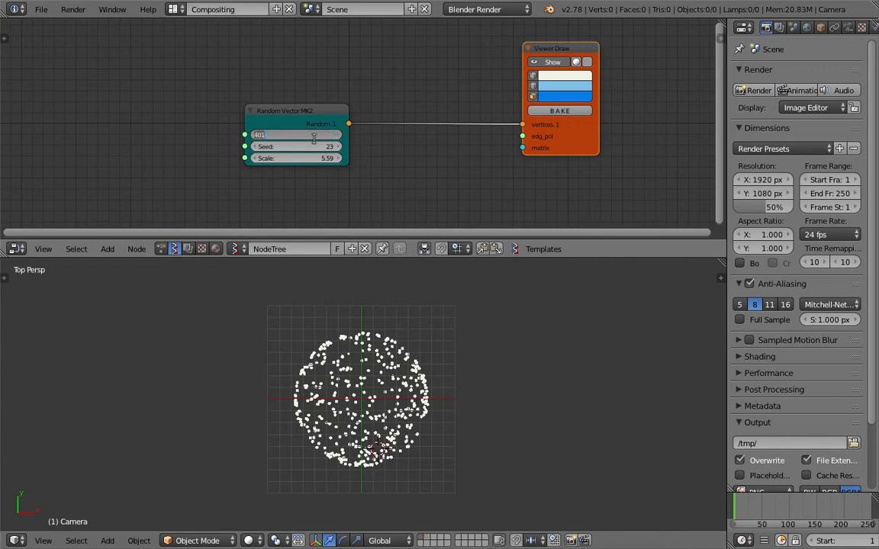
{"action": "key", "text": "Return"}
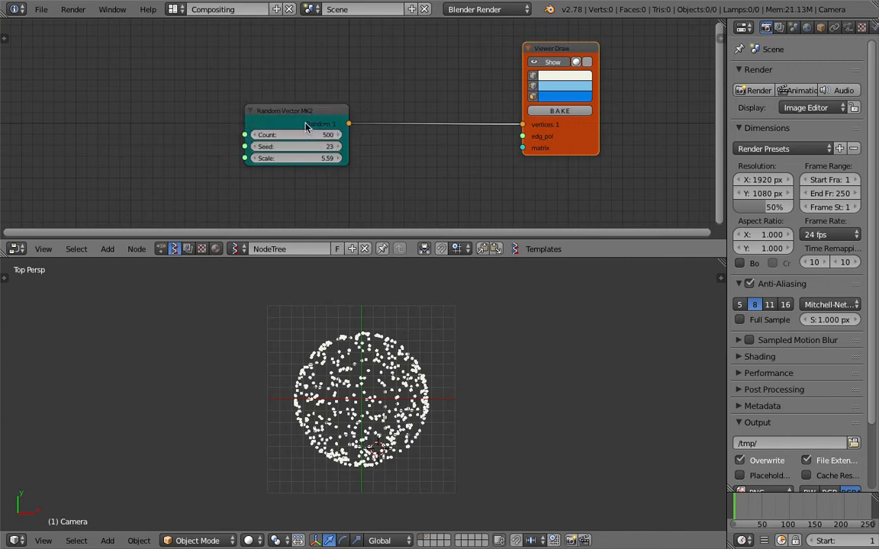
Set the Random Vector Scale to 7.33, save, and reposition the nodes
{"action": "left_click_drag", "start_coordinate": [308, 130], "coordinate": [228, 91]}
{"action": "left_click_drag", "start_coordinate": [226, 126], "coordinate": [263, 126]}
{"action": "key", "text": "ctrl+s"}
{"action": "left_click", "coordinate": [512, 419]}
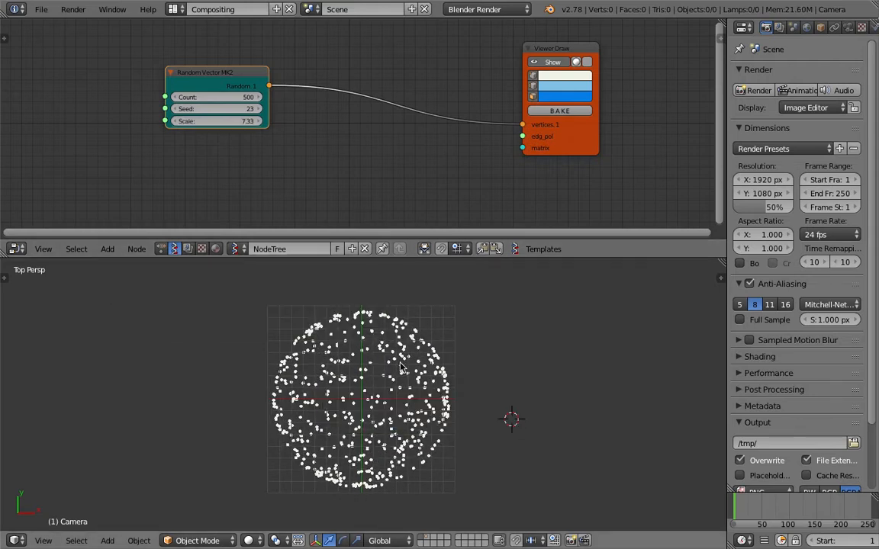
{"action": "left_click_drag", "start_coordinate": [581, 129], "coordinate": [585, 120]}
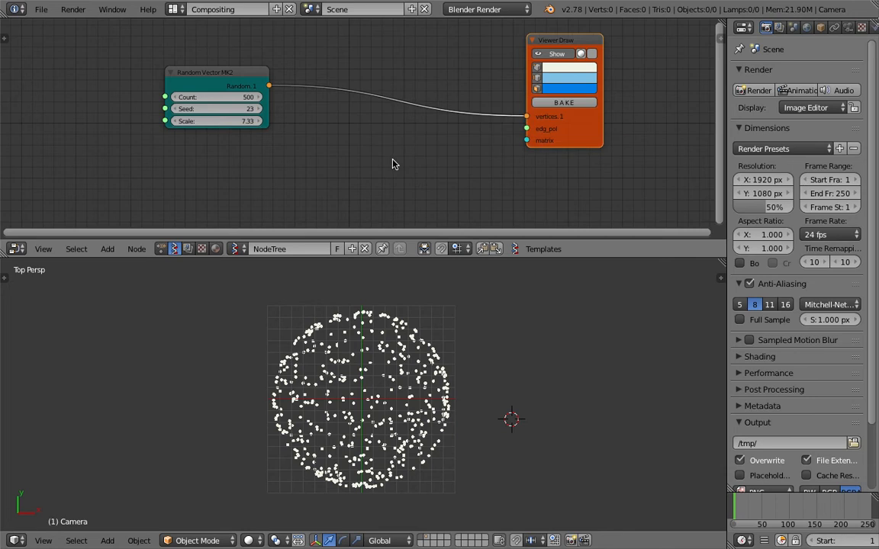
Insert a UV Connection node on the link and wire its data to Viewer Draw edg_pol
{"action": "key", "text": "shift+a"}
{"action": "left_click", "coordinate": [384, 158]}
{"action": "type", "text": "uv"}
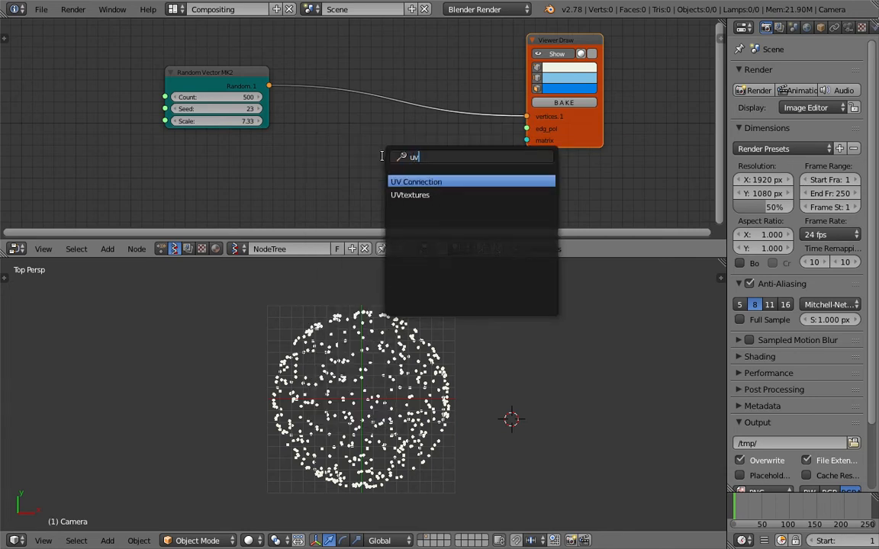
{"action": "key", "text": "Return"}
{"action": "left_click", "coordinate": [382, 84]}
{"action": "left_click_drag", "start_coordinate": [457, 111], "coordinate": [527, 128]}
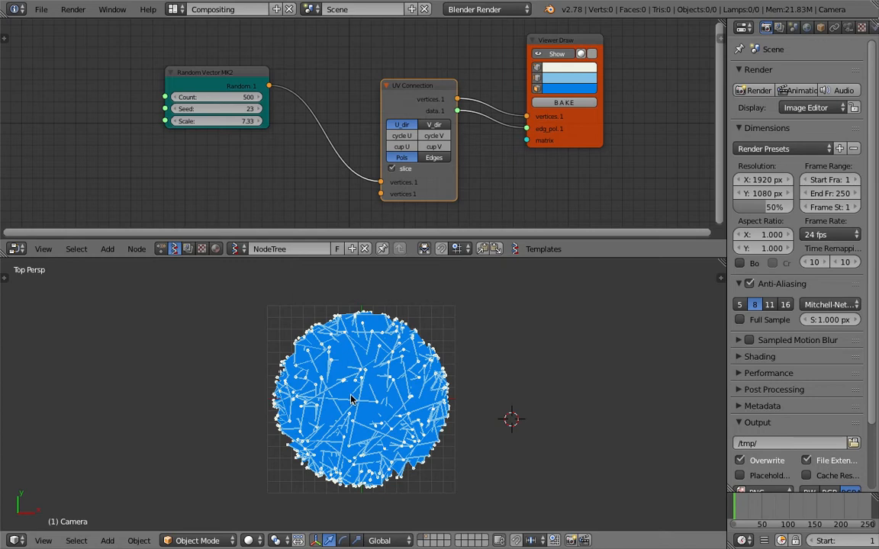
Switch UV Connection to Edges mode and save the file
{"action": "left_click", "coordinate": [433, 157]}
{"action": "key", "text": "ctrl+s"}
{"action": "left_click", "coordinate": [443, 159]}
Raise the Random Vector Count to 600 and nudge Viewer Draw right
{"action": "scroll", "coordinate": [492, 369], "scroll_direction": "up", "scroll_amount": 1}
{"action": "scroll", "coordinate": [505, 366], "scroll_direction": "up", "scroll_amount": 3}
{"action": "left_click", "coordinate": [508, 368]}
{"action": "scroll", "coordinate": [511, 371], "scroll_direction": "up", "scroll_amount": 5}
{"action": "scroll", "coordinate": [510, 371], "scroll_direction": "down", "scroll_amount": 5}
{"action": "scroll", "coordinate": [511, 376], "scroll_direction": "down", "scroll_amount": 1}
{"action": "scroll", "coordinate": [513, 377], "scroll_direction": "down", "scroll_amount": 2}
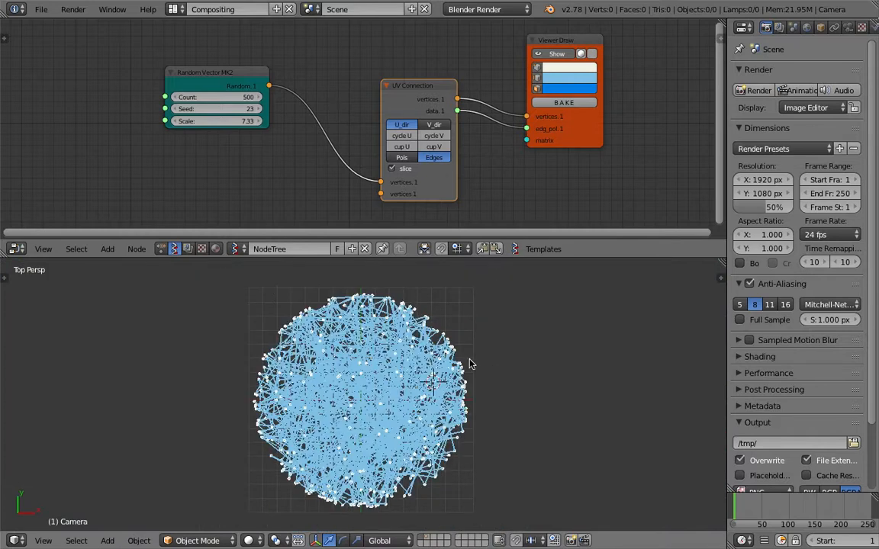
{"action": "left_click", "coordinate": [233, 98]}
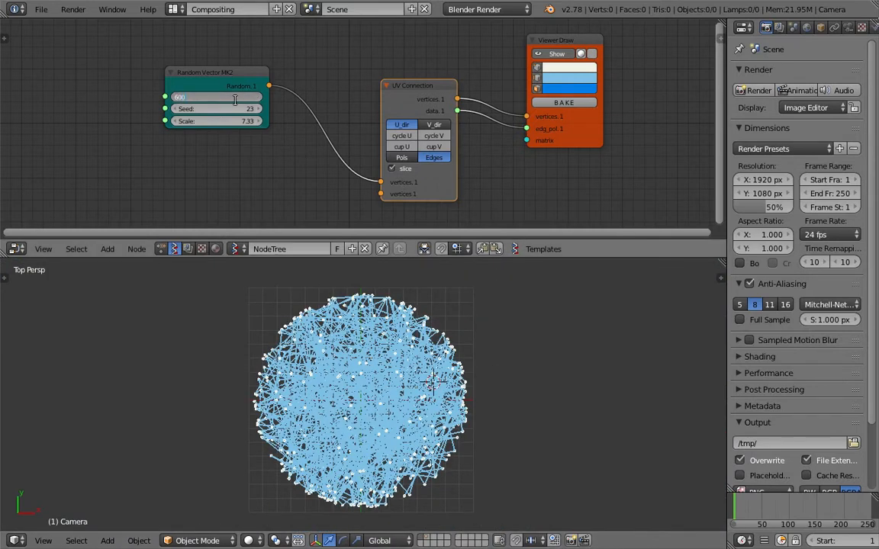
{"action": "key", "text": "Return"}
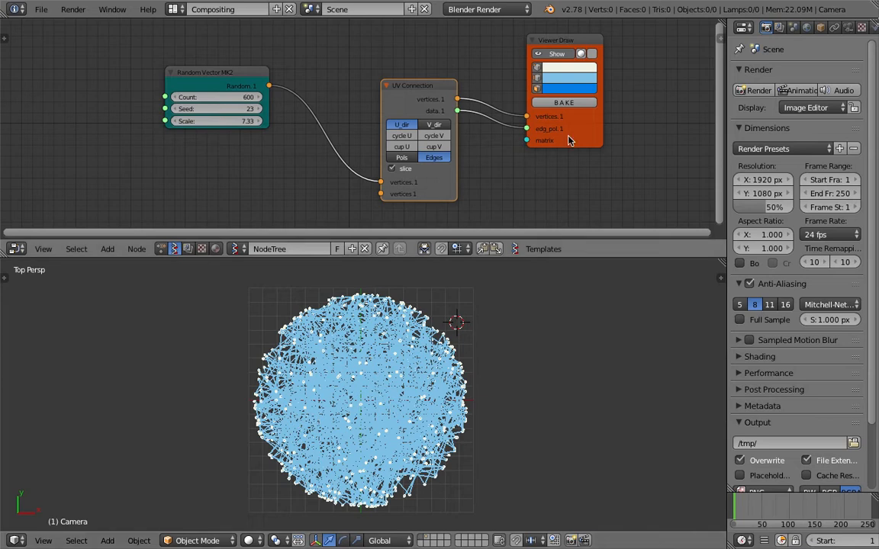
{"action": "left_click_drag", "start_coordinate": [578, 135], "coordinate": [597, 134]}
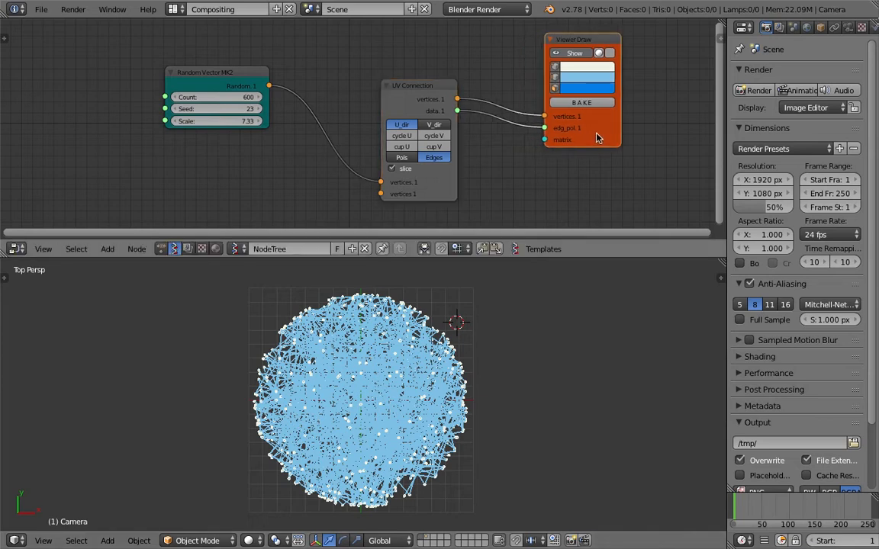
Turn on slice in UV Connection, tidy the node layout and save the file
{"action": "left_click", "coordinate": [403, 169]}
{"action": "key", "text": "ctrl+s"}
{"action": "left_click", "coordinate": [403, 170]}
{"action": "left_click_drag", "start_coordinate": [592, 138], "coordinate": [554, 132]}
{"action": "left_click_drag", "start_coordinate": [277, 83], "coordinate": [341, 101]}
{"action": "key", "text": "ctrl+s"}
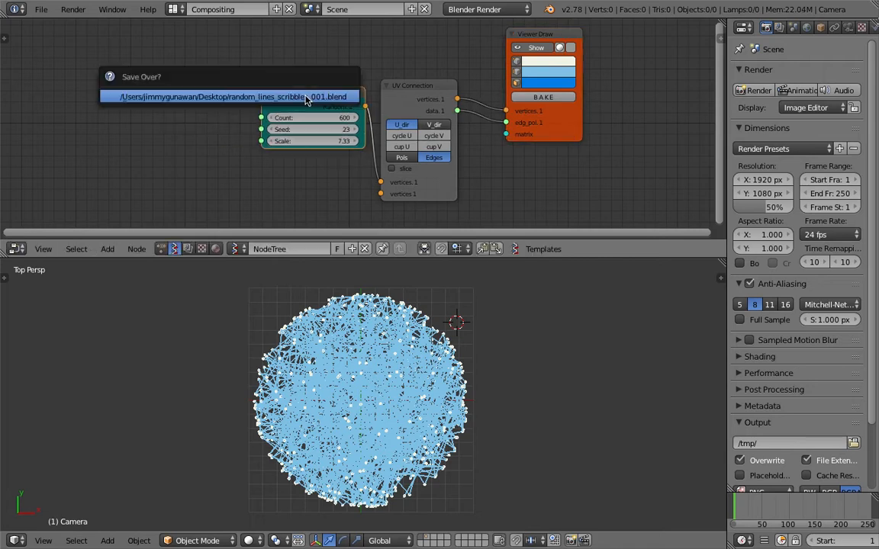
{"action": "left_click", "coordinate": [341, 100]}
Bake the Viewer Draw output into mesh Sv_0, hide the preview, and select Sv_0
{"action": "left_click", "coordinate": [543, 97]}
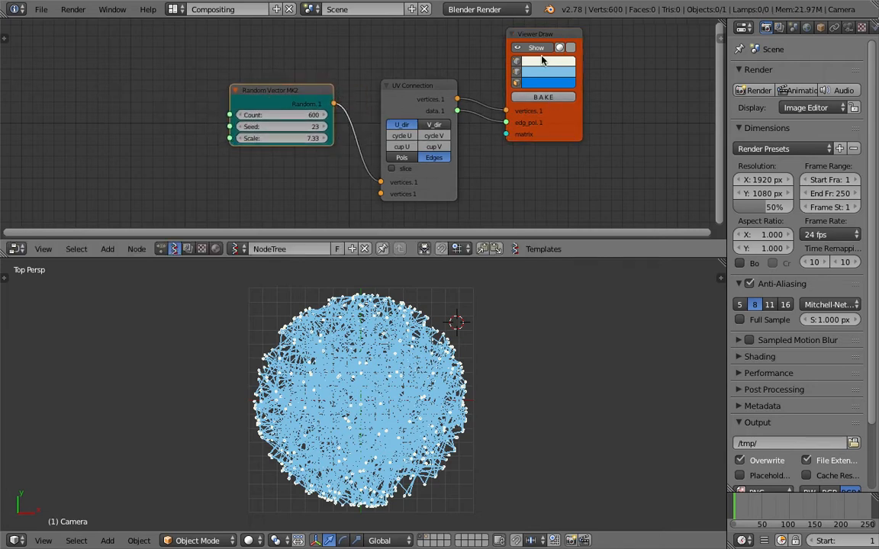
{"action": "left_click", "coordinate": [517, 47]}
{"action": "right_click", "coordinate": [375, 379]}
{"action": "key", "text": "g"}
{"action": "right_click", "coordinate": [485, 345]}
{"action": "key", "text": "a"}
{"action": "right_click", "coordinate": [411, 367]}
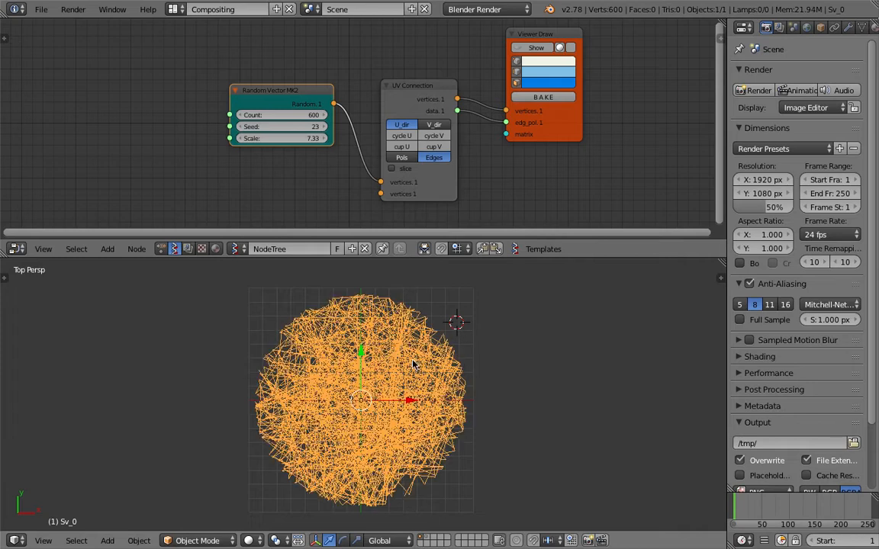
{"action": "left_click_drag", "start_coordinate": [413, 260], "coordinate": [410, 240]}
{"action": "middle_click_drag", "start_coordinate": [437, 364], "coordinate": [424, 367], "text": "shift"}
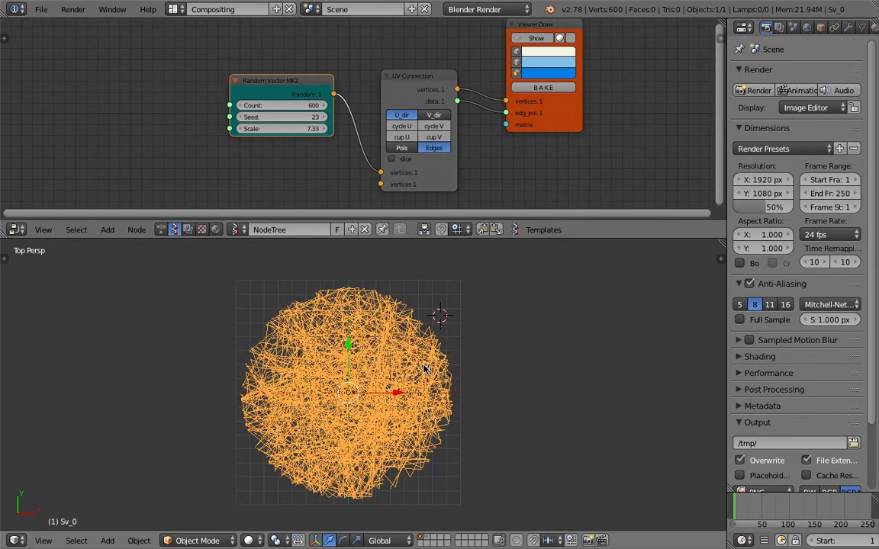
{"action": "scroll", "coordinate": [836, 34], "scroll_direction": "down", "scroll_amount": 1}
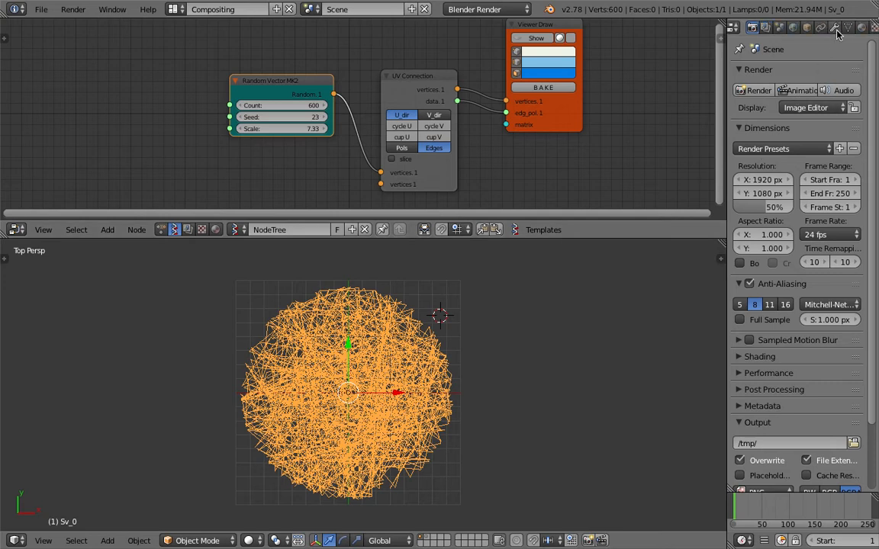
Add a Displace modifier with a new texture to Sv_0
{"action": "left_click", "coordinate": [836, 30]}
{"action": "left_click", "coordinate": [771, 74]}
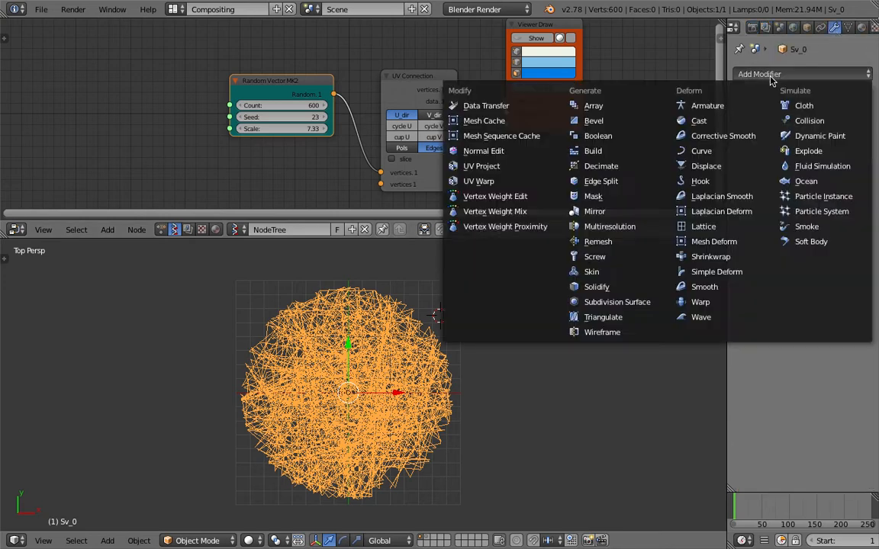
{"action": "left_click", "coordinate": [708, 166]}
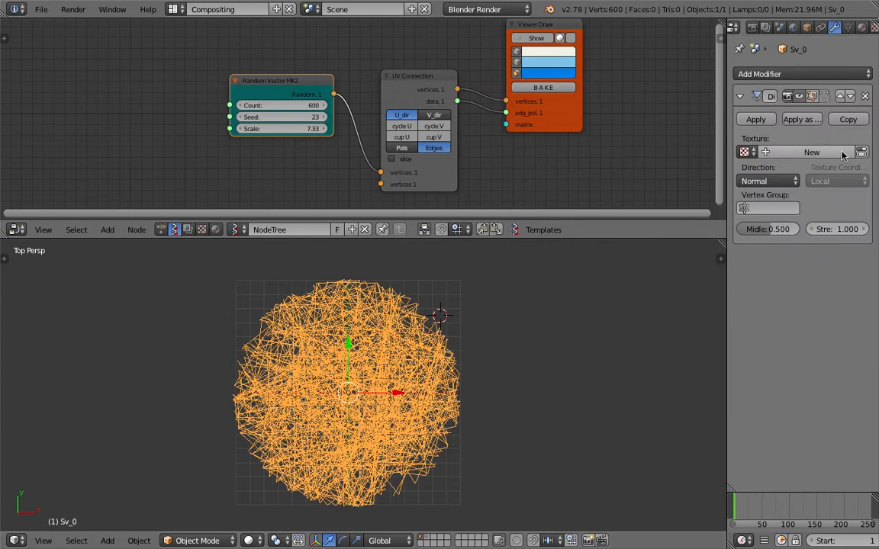
{"action": "left_click", "coordinate": [813, 153]}
Load princess_leia.jpeg as the displacement texture's image
{"action": "left_click", "coordinate": [860, 152]}
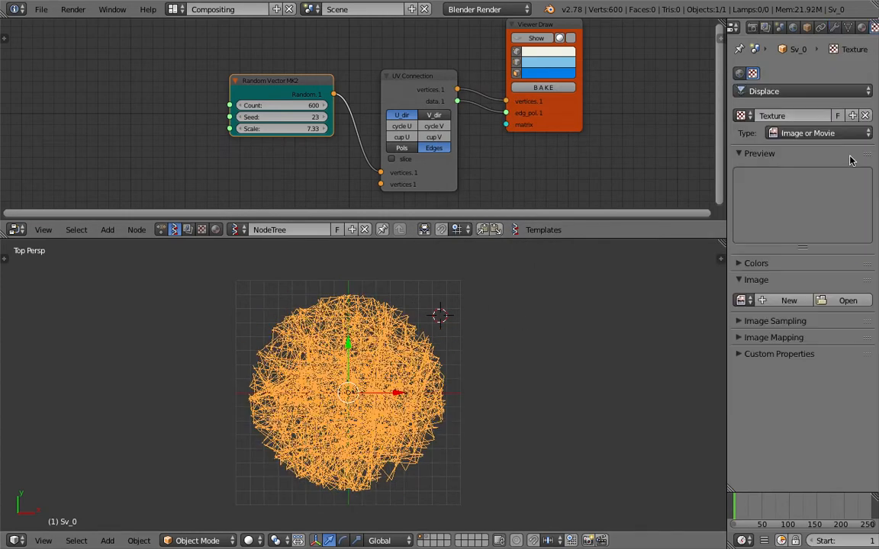
{"action": "left_click", "coordinate": [848, 301]}
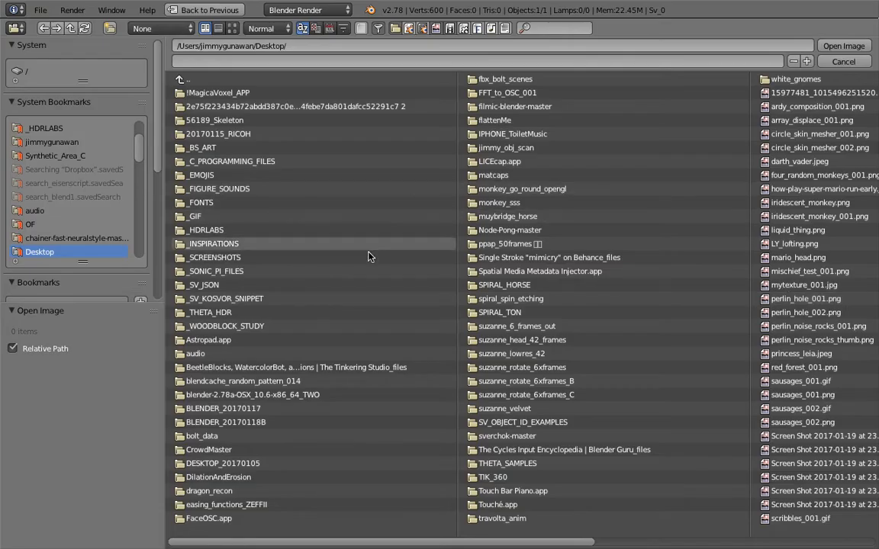
{"action": "scroll", "coordinate": [490, 443], "scroll_direction": "right", "scroll_amount": 1}
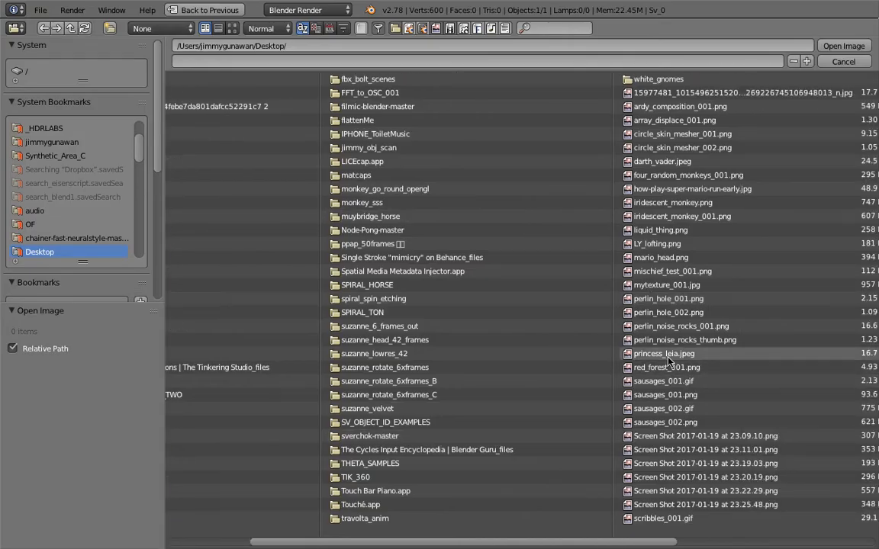
{"action": "double_click", "coordinate": [669, 356]}
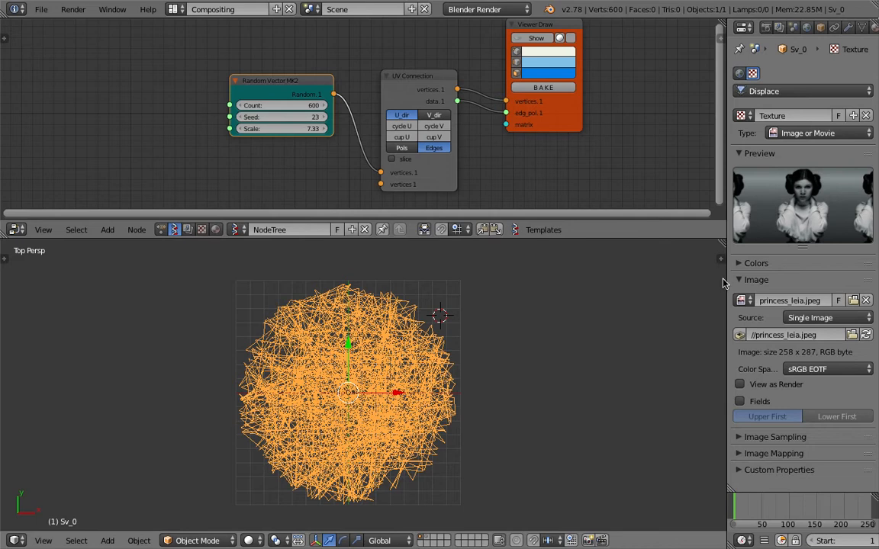
{"action": "left_click_drag", "start_coordinate": [728, 281], "coordinate": [642, 290]}
{"action": "scroll", "coordinate": [486, 346], "scroll_direction": "down", "scroll_amount": 3}
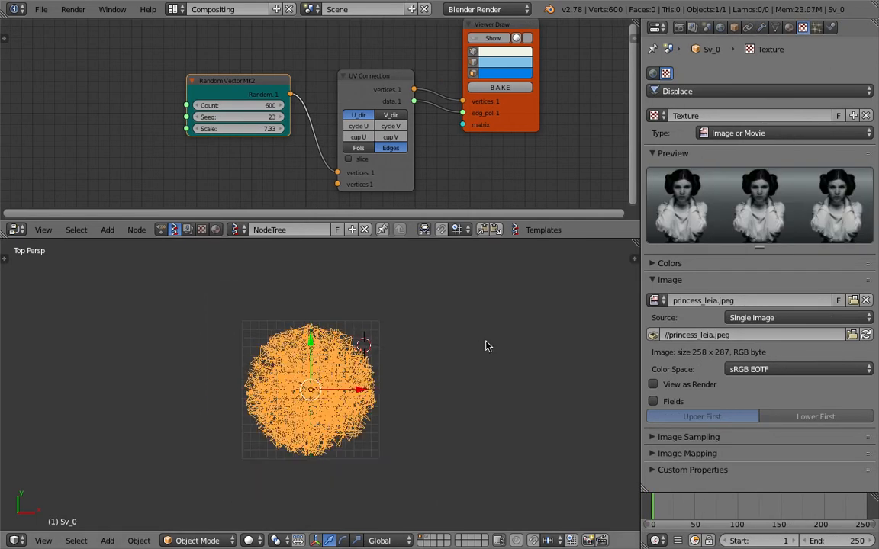
{"action": "scroll", "coordinate": [486, 344], "scroll_direction": "up", "scroll_amount": 2}
Add a plane beside the scribble ball and save the file
{"action": "key", "text": "shift+a"}
{"action": "mouse_move", "coordinate": [487, 339]}
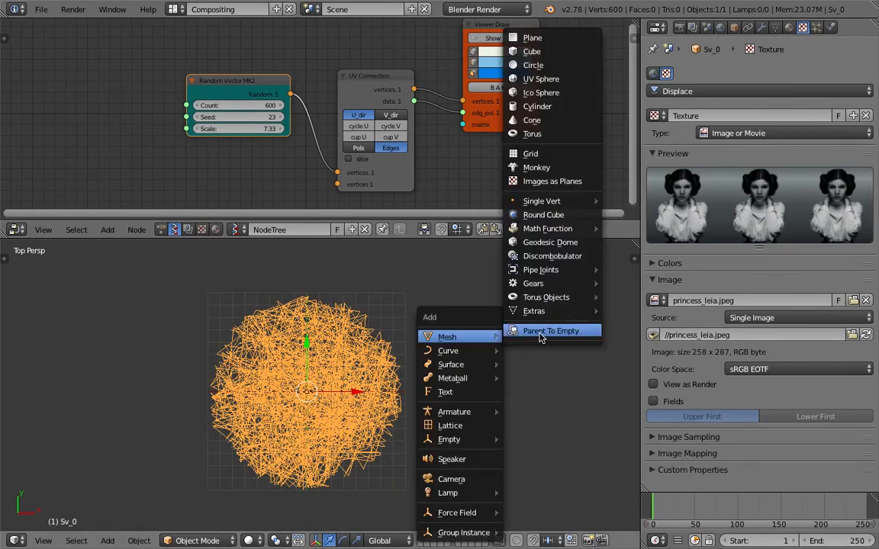
{"action": "left_click", "coordinate": [568, 37]}
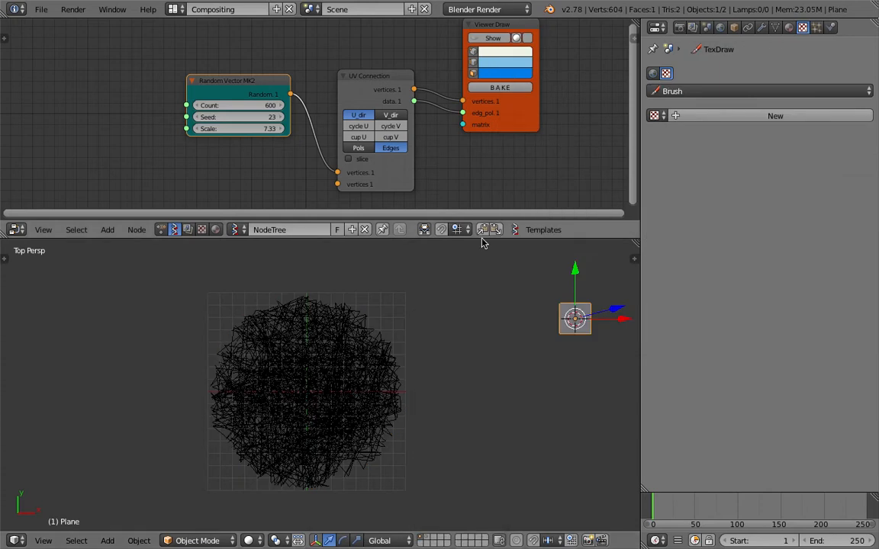
{"action": "key", "text": "g"}
{"action": "left_click", "coordinate": [459, 410]}
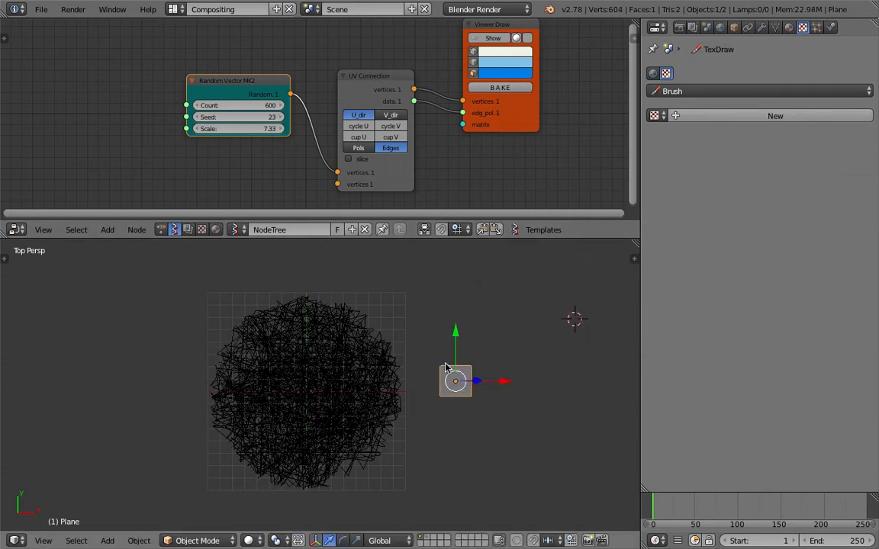
{"action": "left_click", "coordinate": [734, 28]}
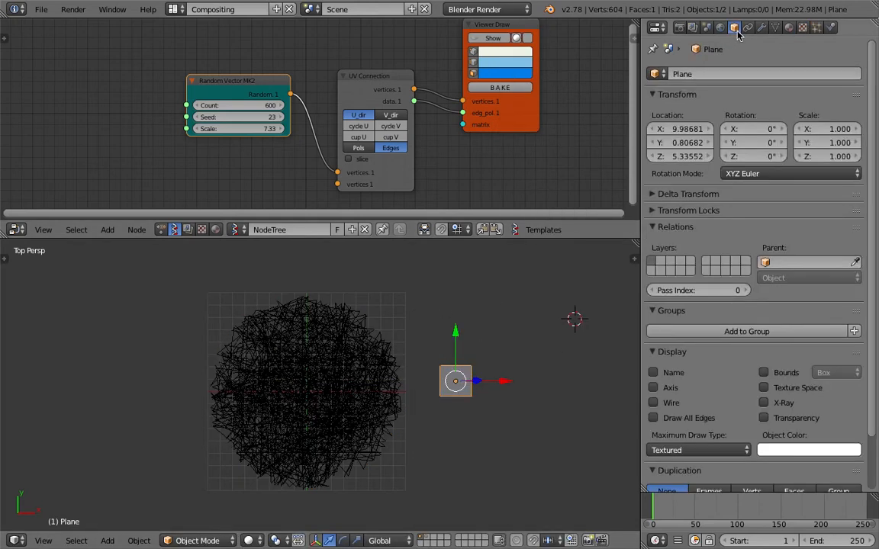
{"action": "left_click", "coordinate": [677, 408]}
{"action": "key", "text": "ctrl+s"}
{"action": "key", "text": "Return"}
Split Properties to show an Outliner, disable the Plane's rendering, and shift it right
{"action": "left_click_drag", "start_coordinate": [874, 23], "coordinate": [855, 183]}
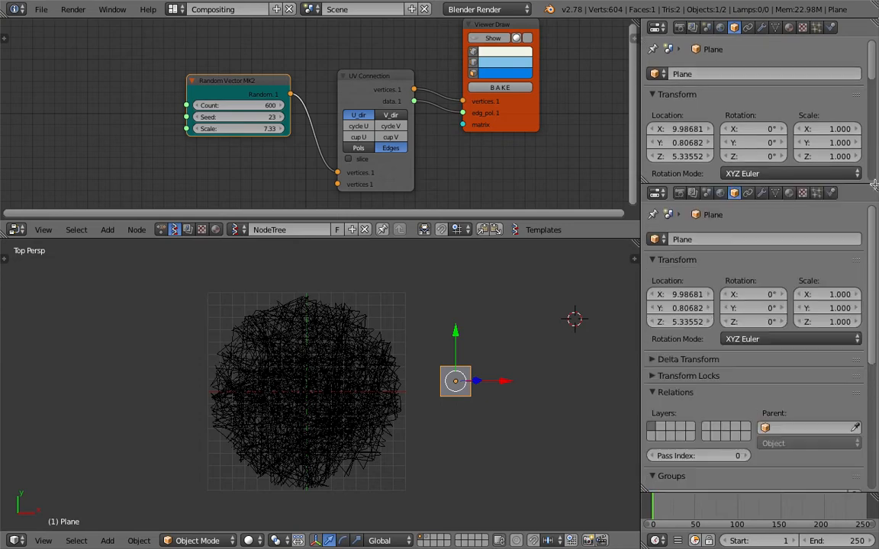
{"action": "left_click", "coordinate": [658, 28]}
{"action": "left_click", "coordinate": [689, 249]}
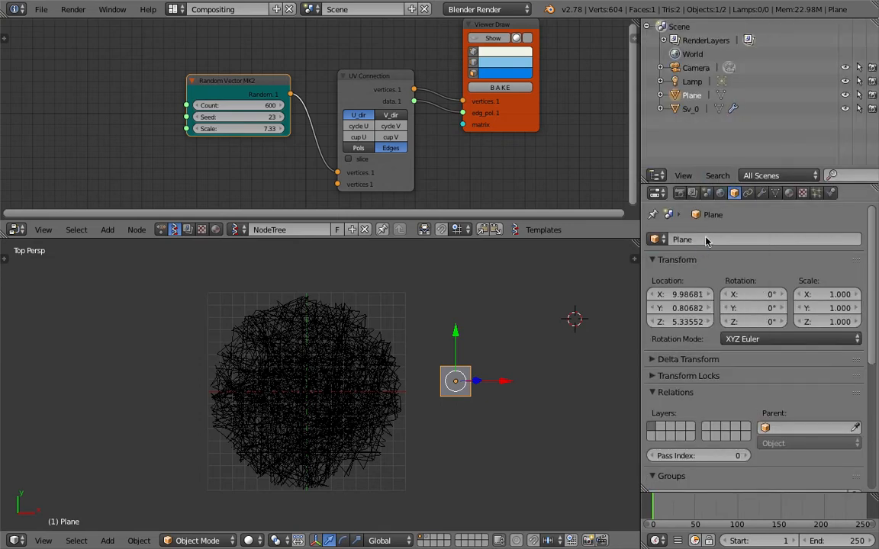
{"action": "left_click", "coordinate": [872, 94]}
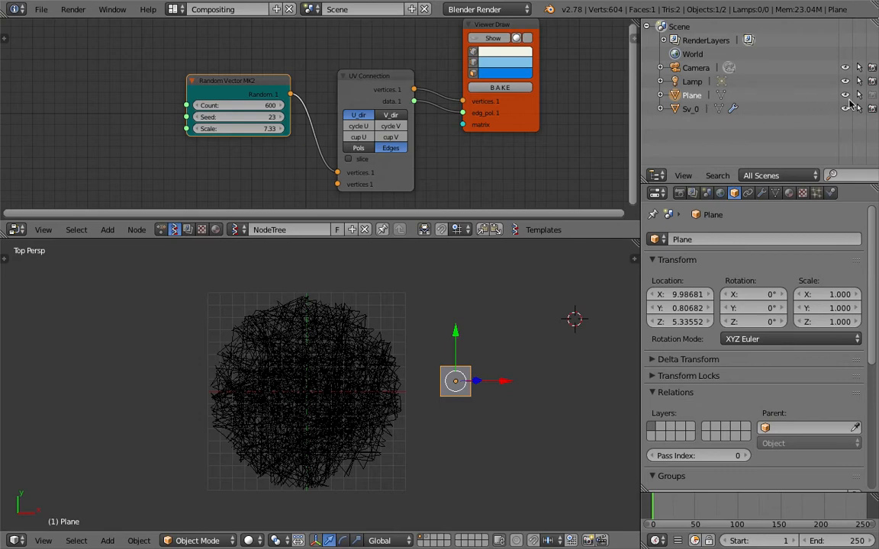
{"action": "left_click_drag", "start_coordinate": [457, 384], "coordinate": [489, 389]}
Set Sv_0's Displace modifier texture coordinates to Object, using Plane as the reference
{"action": "right_click", "coordinate": [360, 368]}
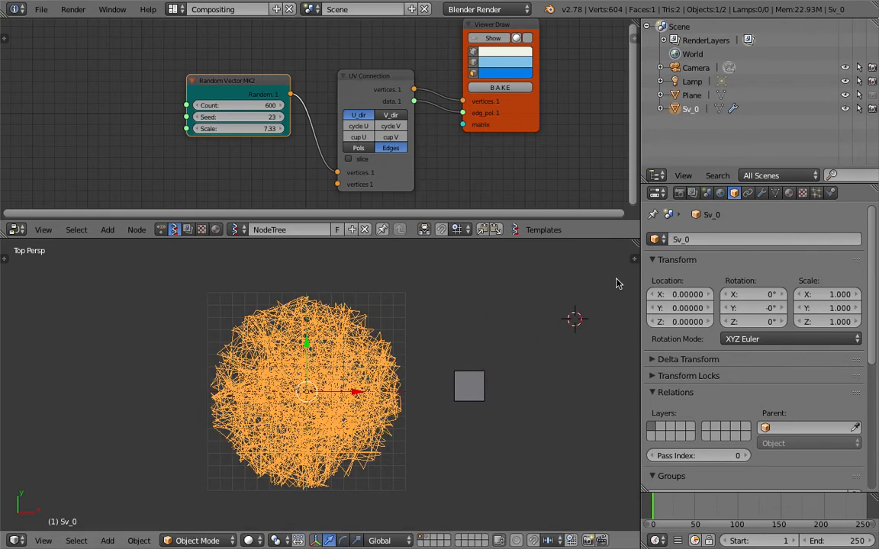
{"action": "left_click", "coordinate": [774, 193]}
{"action": "left_click", "coordinate": [762, 193]}
{"action": "left_click", "coordinate": [775, 347]}
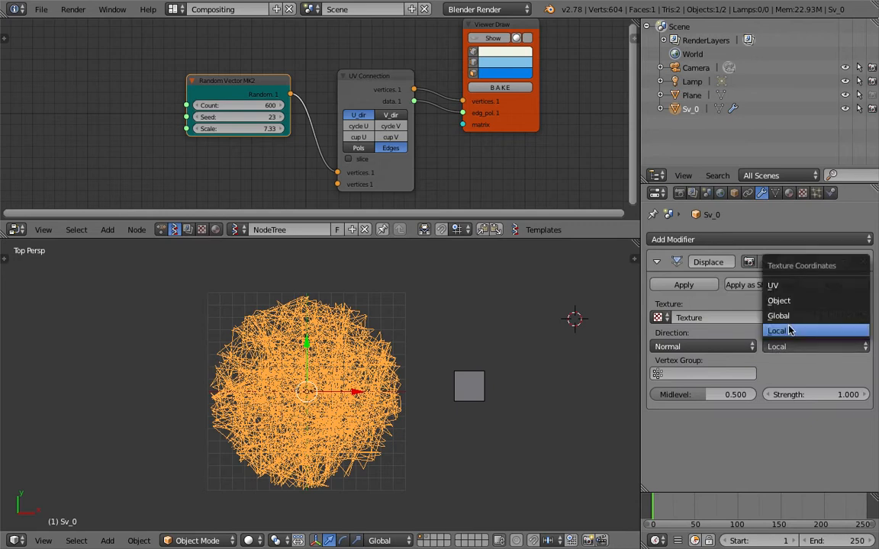
{"action": "left_click", "coordinate": [781, 298]}
{"action": "left_click", "coordinate": [801, 372]}
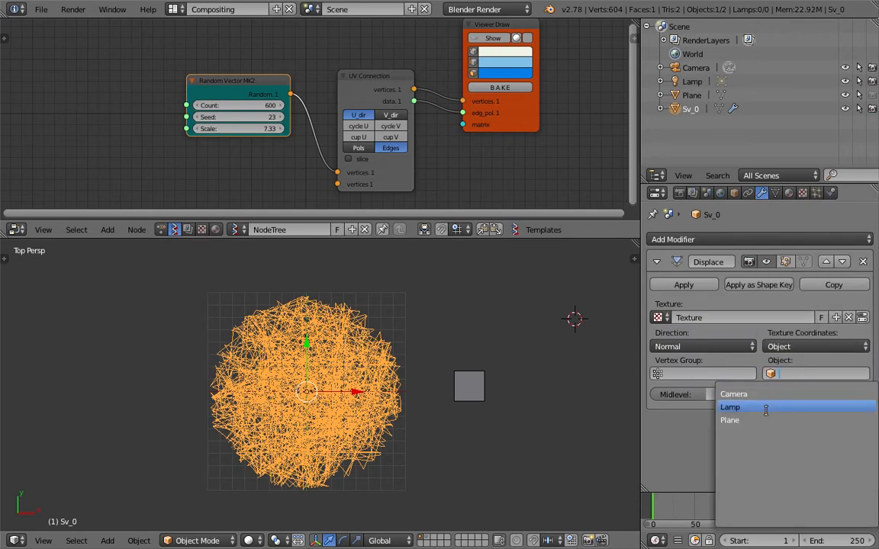
{"action": "left_click", "coordinate": [729, 420]}
Enlarge the Plane and position it over the scribble ball
{"action": "right_click", "coordinate": [473, 388]}
{"action": "key", "text": "g"}
{"action": "left_click", "coordinate": [464, 398]}
{"action": "key", "text": "s"}
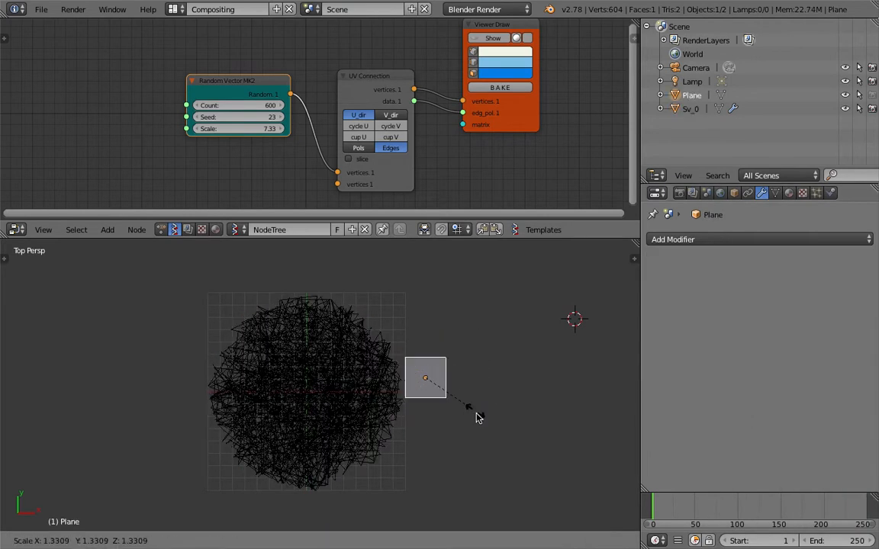
{"action": "left_click", "coordinate": [544, 479]}
{"action": "key", "text": "g"}
{"action": "left_click", "coordinate": [448, 423]}
{"action": "key", "text": "s"}
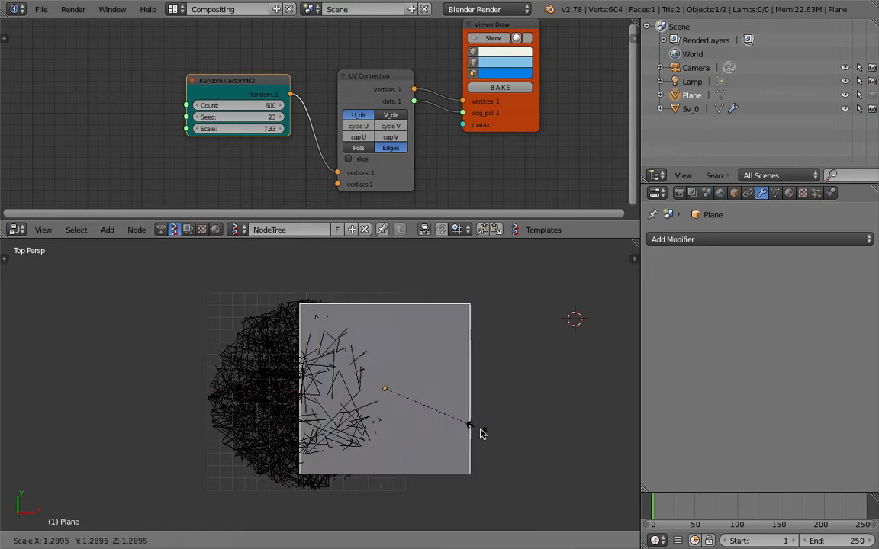
{"action": "left_click", "coordinate": [477, 435]}
{"action": "key", "text": "g"}
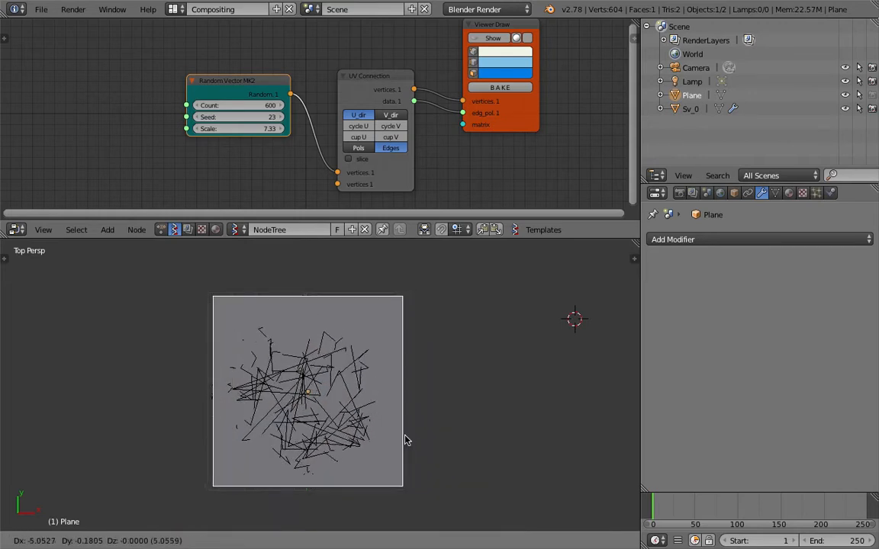
{"action": "left_click", "coordinate": [404, 440]}
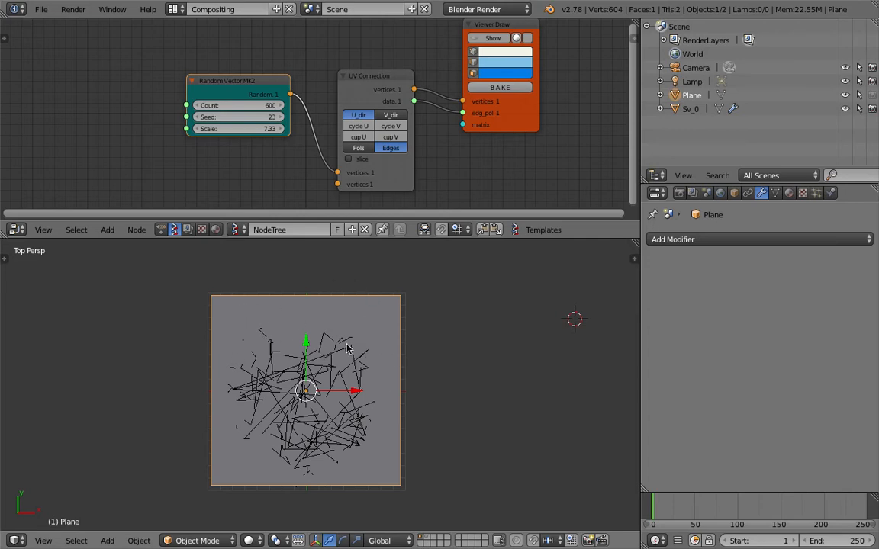
Nudge the Plane's position slightly and save the blend file
{"action": "key", "text": "g"}
{"action": "left_click", "coordinate": [348, 374]}
{"action": "key", "text": "ctrl+s"}
{"action": "left_click", "coordinate": [348, 374]}
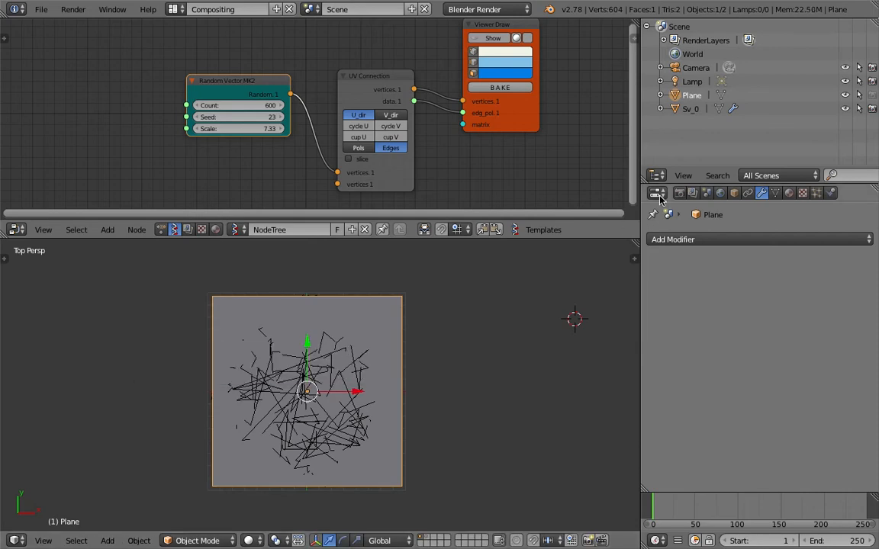
Make the Plane display with Wire enabled and Maximum Draw Type set to Wire
{"action": "left_click", "coordinate": [734, 193]}
{"action": "scroll", "coordinate": [709, 366], "scroll_direction": "down", "scroll_amount": 8}
{"action": "left_click", "coordinate": [672, 349]}
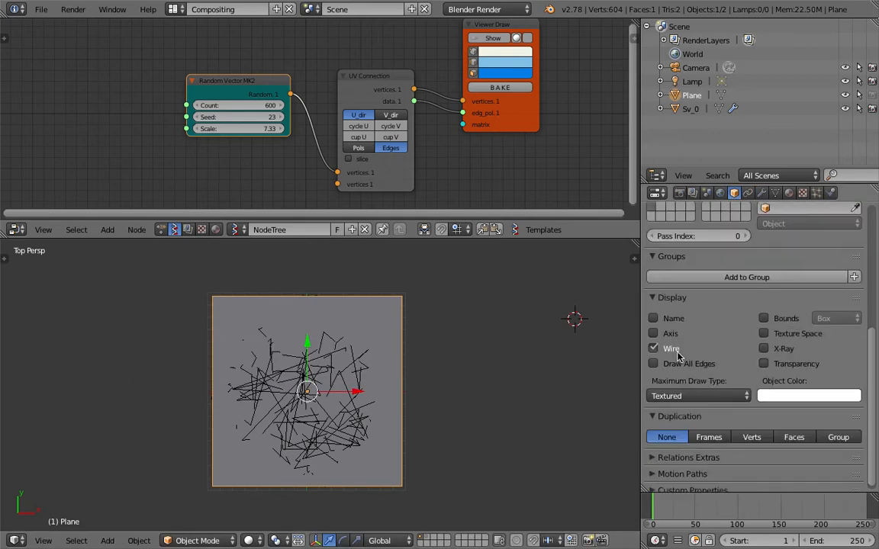
{"action": "left_click", "coordinate": [687, 396]}
{"action": "left_click", "coordinate": [670, 341]}
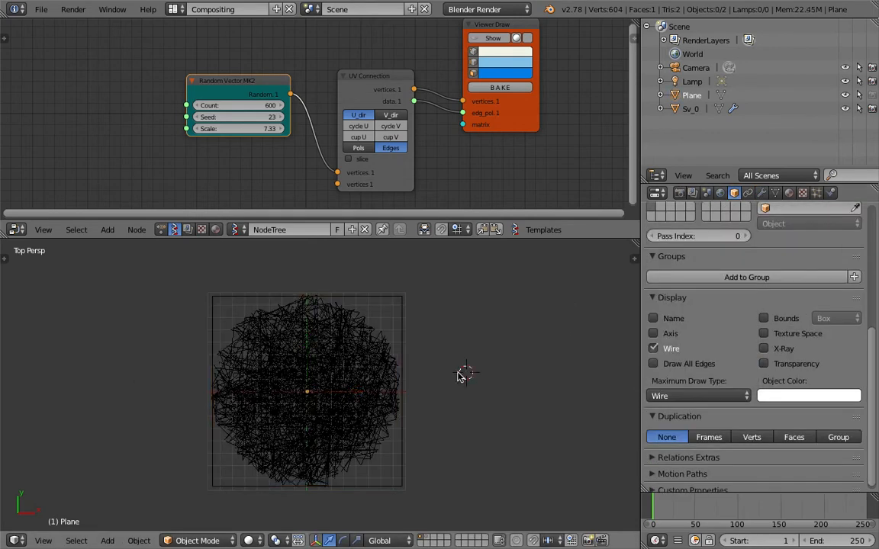
Inspect the plane and ball from several angles, reselect Sv_0, and save the file
{"action": "right_click", "coordinate": [374, 364]}
{"action": "scroll", "coordinate": [379, 431], "scroll_direction": "up", "scroll_amount": 4}
{"action": "middle_click_drag", "start_coordinate": [379, 431], "coordinate": [454, 332]}
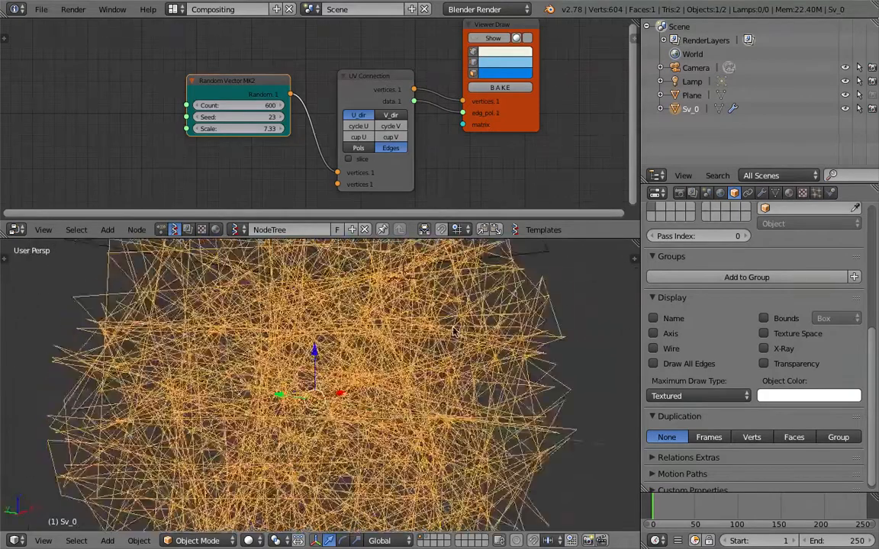
{"action": "scroll", "coordinate": [454, 332], "scroll_direction": "down", "scroll_amount": 5}
{"action": "middle_click_drag", "start_coordinate": [447, 365], "coordinate": [425, 338]}
{"action": "middle_click_drag", "start_coordinate": [331, 315], "coordinate": [362, 324]}
{"action": "right_click", "coordinate": [387, 379]}
{"action": "middle_click_drag", "start_coordinate": [389, 380], "coordinate": [298, 335]}
{"action": "right_click", "coordinate": [354, 364]}
{"action": "key", "text": "ctrl+s"}
{"action": "left_click", "coordinate": [367, 421]}
Move Random Vector MK2 far left and Viewer Draw up-right, saving the file
{"action": "middle_click_drag", "start_coordinate": [310, 379], "coordinate": [289, 384]}
{"action": "key", "text": "ctrl+s"}
{"action": "left_click", "coordinate": [290, 384]}
{"action": "left_click_drag", "start_coordinate": [216, 92], "coordinate": [51, 83]}
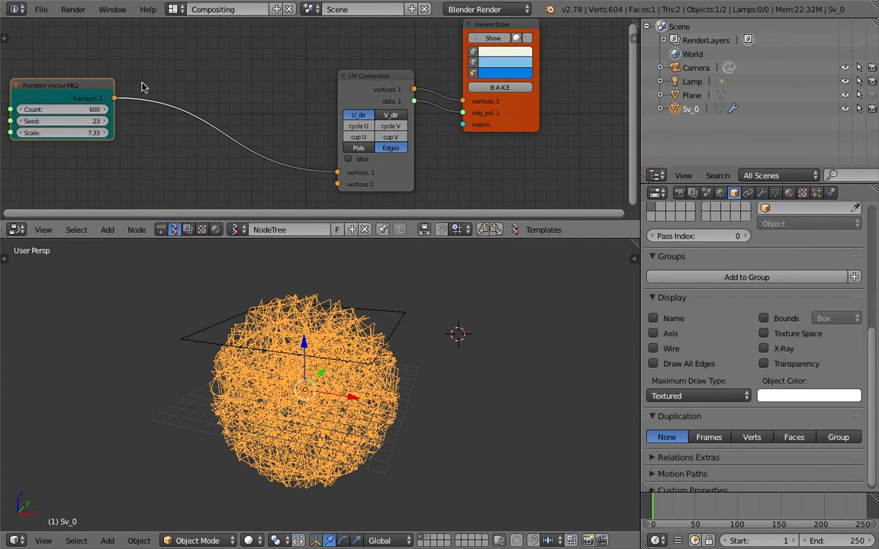
{"action": "middle_click_drag", "start_coordinate": [128, 74], "coordinate": [163, 73]}
{"action": "scroll", "coordinate": [495, 104], "scroll_direction": "down", "scroll_amount": 2}
{"action": "left_click_drag", "start_coordinate": [517, 131], "coordinate": [544, 96]}
{"action": "key", "text": "ctrl+s"}
{"action": "left_click", "coordinate": [537, 100]}
Shift UV Connection, Viewer Draw and Random Vector MK2 further apart, toggle the preview, and save
{"action": "left_click_drag", "start_coordinate": [394, 94], "coordinate": [340, 84]}
{"action": "left_click_drag", "start_coordinate": [537, 103], "coordinate": [518, 79]}
{"action": "middle_click_drag", "start_coordinate": [495, 96], "coordinate": [497, 123]}
{"action": "left_click", "coordinate": [492, 31]}
{"action": "left_click", "coordinate": [493, 31]}
{"action": "key", "text": "ctrl+s"}
{"action": "left_click", "coordinate": [547, 34]}
{"action": "left_click_drag", "start_coordinate": [319, 125], "coordinate": [265, 106]}
{"action": "middle_click_drag", "start_coordinate": [354, 146], "coordinate": [385, 126]}
{"action": "left_click_drag", "start_coordinate": [130, 111], "coordinate": [87, 109]}
Insert a Vector out node on the link into UV Connection and space the nodes
{"action": "key", "text": "shift+a"}
{"action": "left_click", "coordinate": [155, 88]}
{"action": "type", "text": "cec"}
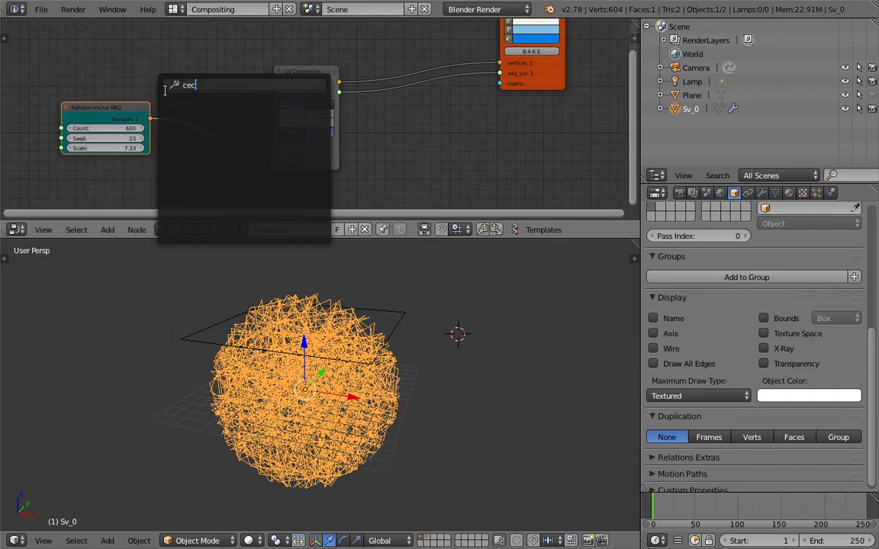
{"action": "key", "text": "BackSpace"}
{"action": "key", "text": "BackSpace"}
{"action": "key", "text": "BackSpace"}
{"action": "type", "text": "vector o"}
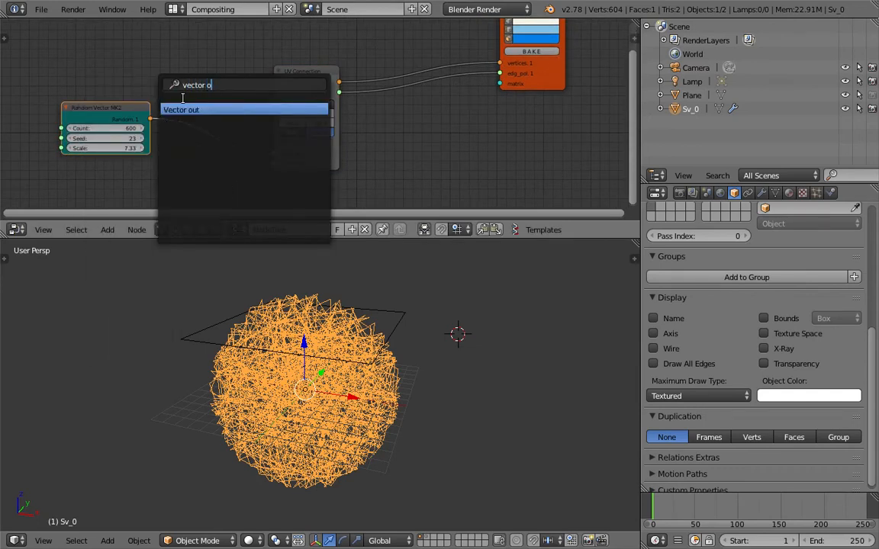
{"action": "key", "text": "Return"}
{"action": "left_click", "coordinate": [188, 103]}
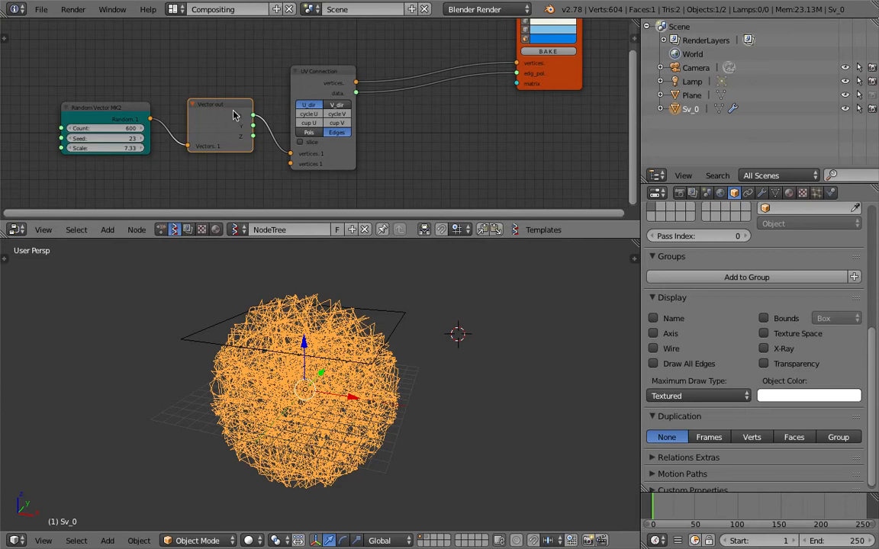
{"action": "left_click_drag", "start_coordinate": [235, 114], "coordinate": [215, 115]}
{"action": "left_click_drag", "start_coordinate": [339, 73], "coordinate": [419, 71]}
Insert a Vector in node after Vector out, connect the Y sockets, and save
{"action": "key", "text": "shift+a"}
{"action": "left_click", "coordinate": [273, 63]}
{"action": "type", "text": "ec"}
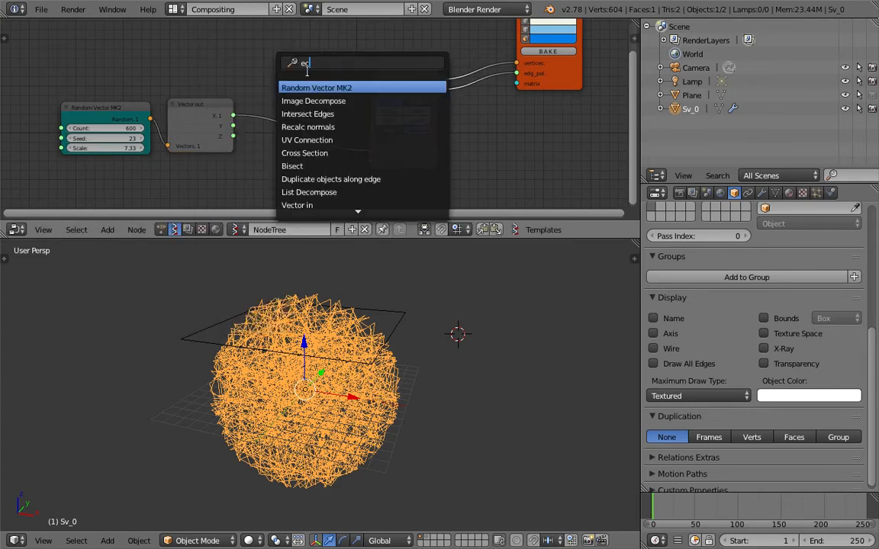
{"action": "key", "text": "shift+a"}
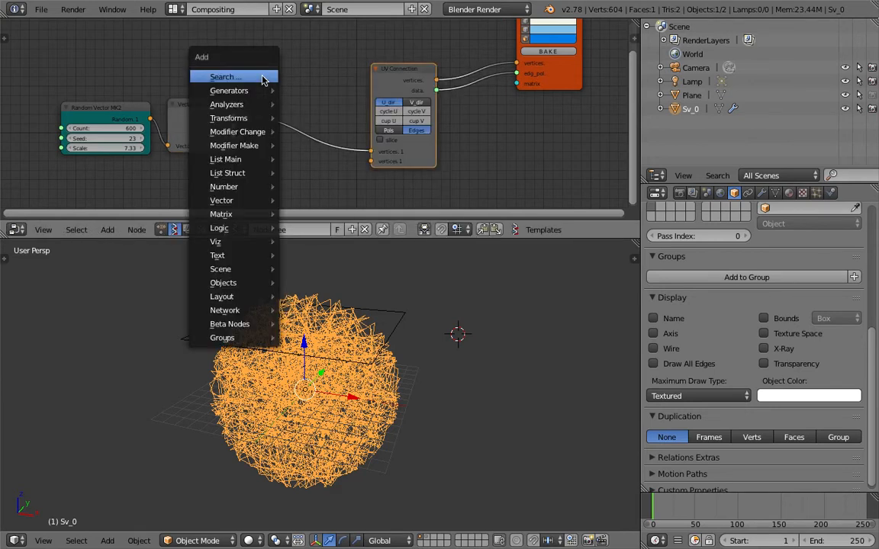
{"action": "left_click", "coordinate": [261, 77]}
{"action": "type", "text": "vector i"}
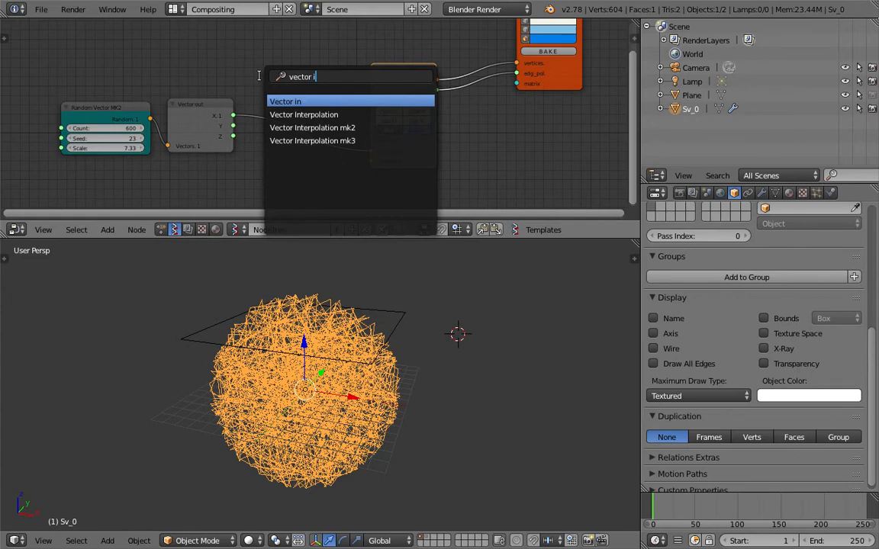
{"action": "key", "text": "Return"}
{"action": "left_click", "coordinate": [269, 87]}
{"action": "left_click_drag", "start_coordinate": [234, 126], "coordinate": [271, 123]}
{"action": "key", "text": "ctrl+s"}
{"action": "left_click", "coordinate": [447, 367]}
Preview the flattened scribbles from above, reposition Viewer Draw, and save the file
{"action": "middle_click_drag", "start_coordinate": [547, 106], "coordinate": [532, 135]}
{"action": "left_click", "coordinate": [526, 38]}
{"action": "middle_click_drag", "start_coordinate": [473, 290], "coordinate": [417, 424]}
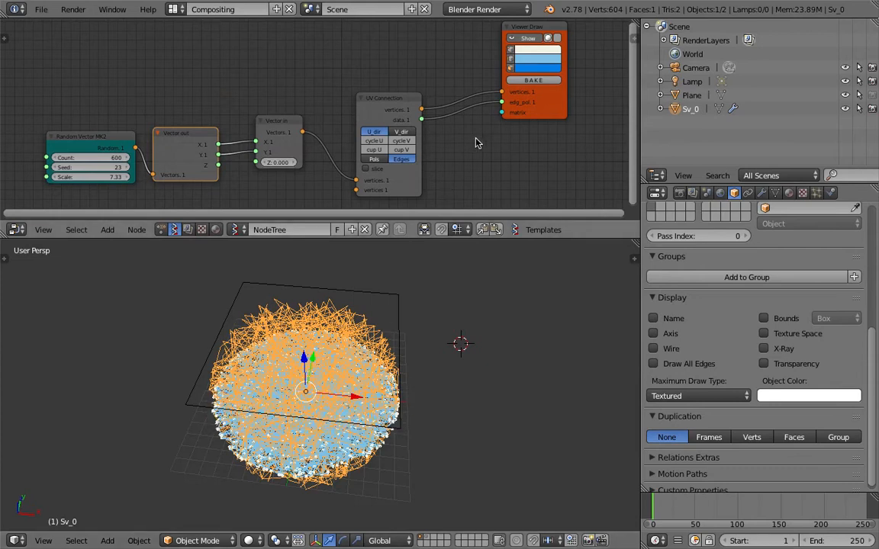
{"action": "middle_click_drag", "start_coordinate": [511, 142], "coordinate": [467, 133]}
{"action": "left_click", "coordinate": [477, 33]}
{"action": "left_click_drag", "start_coordinate": [504, 88], "coordinate": [495, 61]}
{"action": "key", "text": "ctrl+s"}
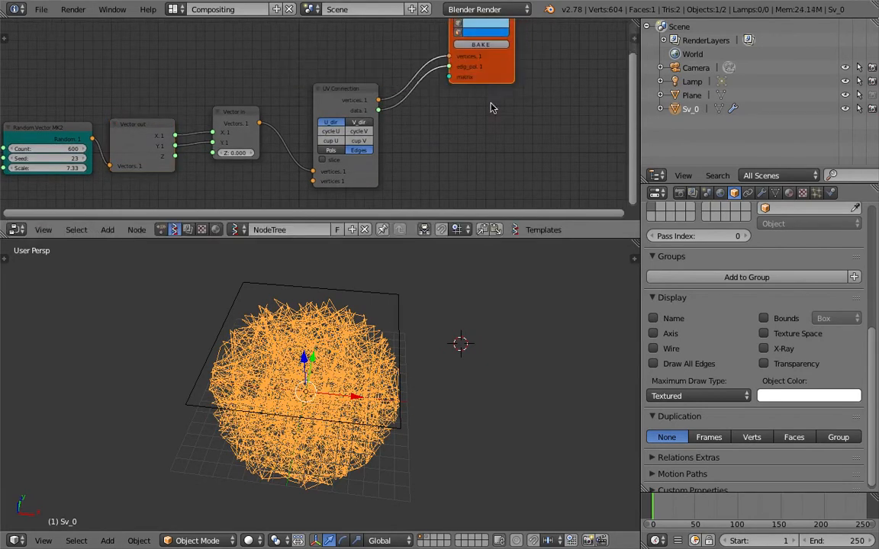
{"action": "left_click", "coordinate": [496, 84]}
{"action": "middle_click_drag", "start_coordinate": [459, 110], "coordinate": [443, 104]}
Search the add-node list for 'bm'
{"action": "key", "text": "shift+a"}
{"action": "left_click", "coordinate": [440, 102]}
{"action": "type", "text": "bm"}
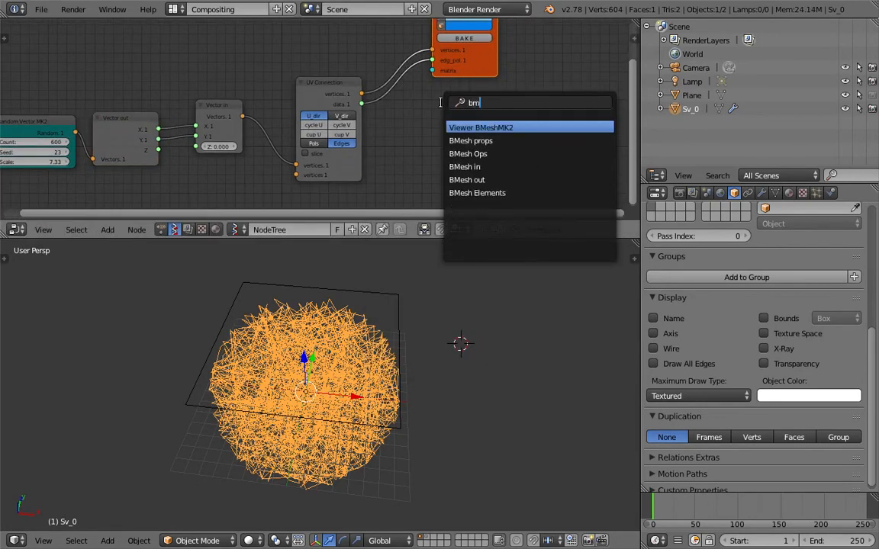
Add a Viewer BMeshMK2 named Sv, fed by UV Connection's vertices and data as edges
{"action": "left_click", "coordinate": [512, 126]}
{"action": "left_click", "coordinate": [481, 111]}
{"action": "middle_click_drag", "start_coordinate": [525, 117], "coordinate": [505, 90]}
{"action": "scroll", "coordinate": [513, 99], "scroll_direction": "up", "scroll_amount": 2}
{"action": "left_click", "coordinate": [492, 116]}
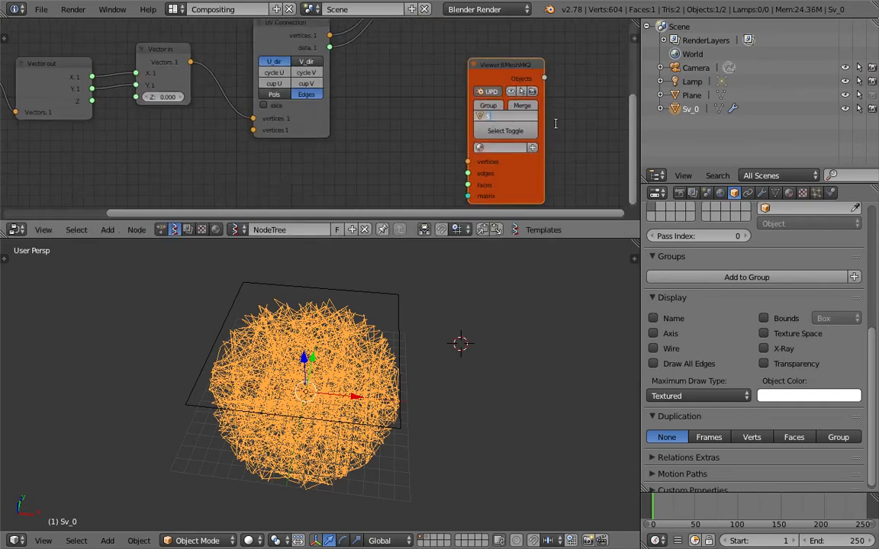
{"action": "key", "text": "Return"}
{"action": "scroll", "coordinate": [388, 107], "scroll_direction": "down", "scroll_amount": 1}
{"action": "middle_click_drag", "start_coordinate": [387, 106], "coordinate": [398, 131]}
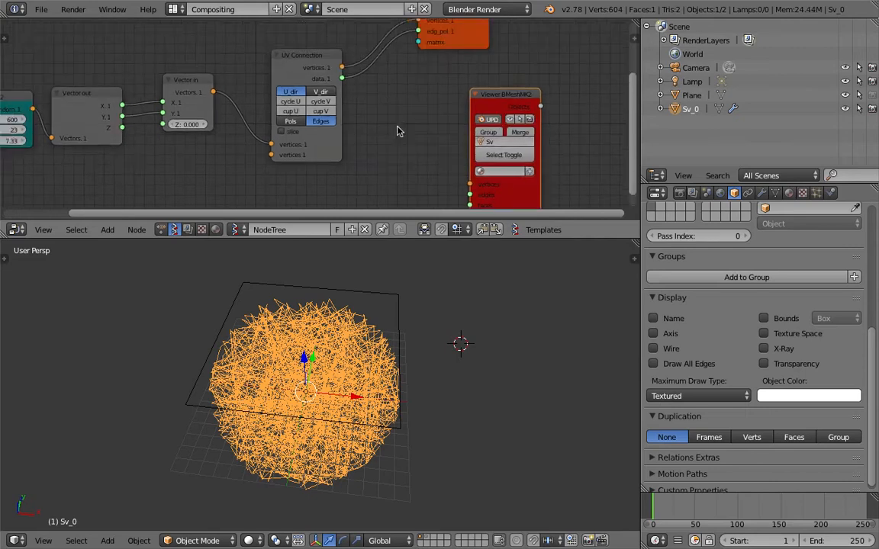
{"action": "left_click_drag", "start_coordinate": [341, 68], "coordinate": [469, 185]}
{"action": "left_click_drag", "start_coordinate": [342, 79], "coordinate": [470, 195]}
Move the Plane up above the flat scribble disc, then reselect the Sv_0 mesh
{"action": "middle_click_drag", "start_coordinate": [387, 381], "coordinate": [409, 378]}
{"action": "scroll", "coordinate": [373, 380], "scroll_direction": "up", "scroll_amount": 3}
{"action": "left_click", "coordinate": [761, 193]}
{"action": "middle_click_drag", "start_coordinate": [580, 359], "coordinate": [608, 375]}
{"action": "left_click", "coordinate": [521, 308]}
{"action": "right_click", "coordinate": [447, 349]}
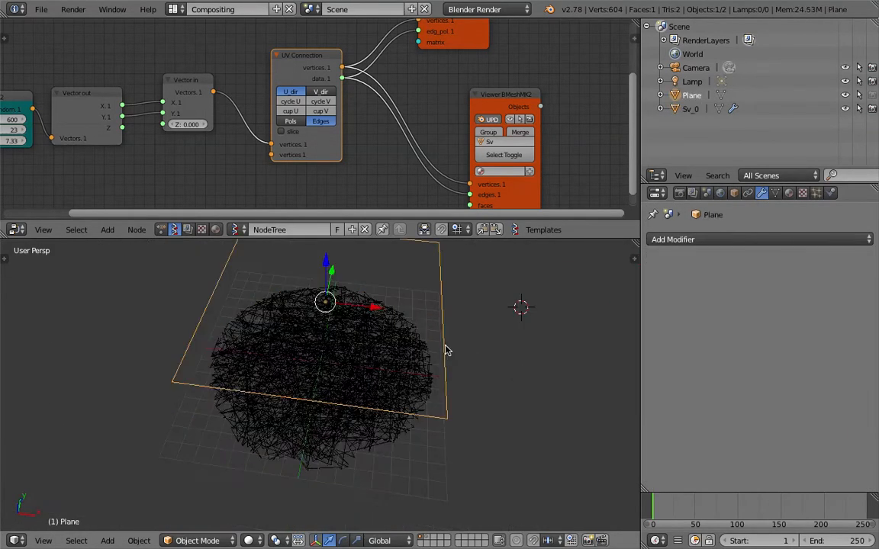
{"action": "key", "text": "g"}
{"action": "left_click", "coordinate": [426, 355]}
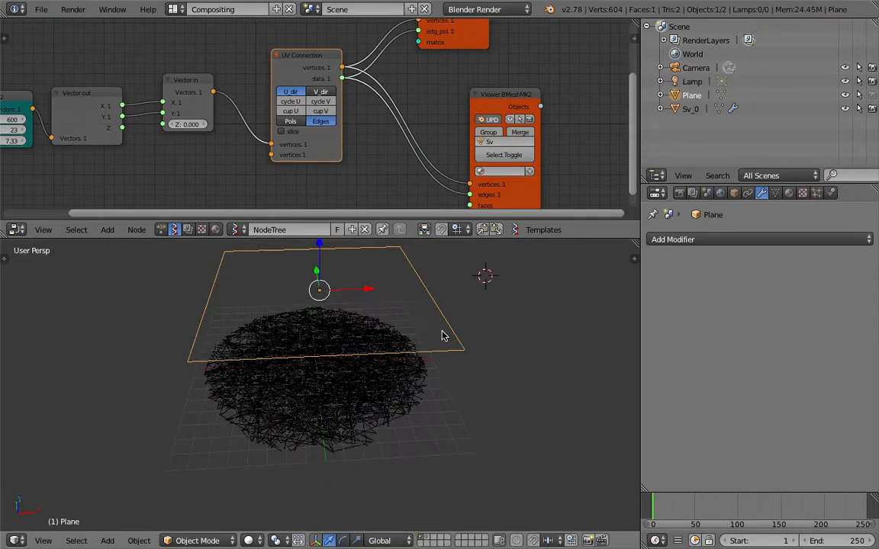
{"action": "scroll", "coordinate": [419, 365], "scroll_direction": "up", "scroll_amount": 5}
{"action": "right_click", "coordinate": [393, 381]}
{"action": "middle_click_drag", "start_coordinate": [394, 382], "coordinate": [369, 420]}
{"action": "scroll", "coordinate": [372, 412], "scroll_direction": "down", "scroll_amount": 6}
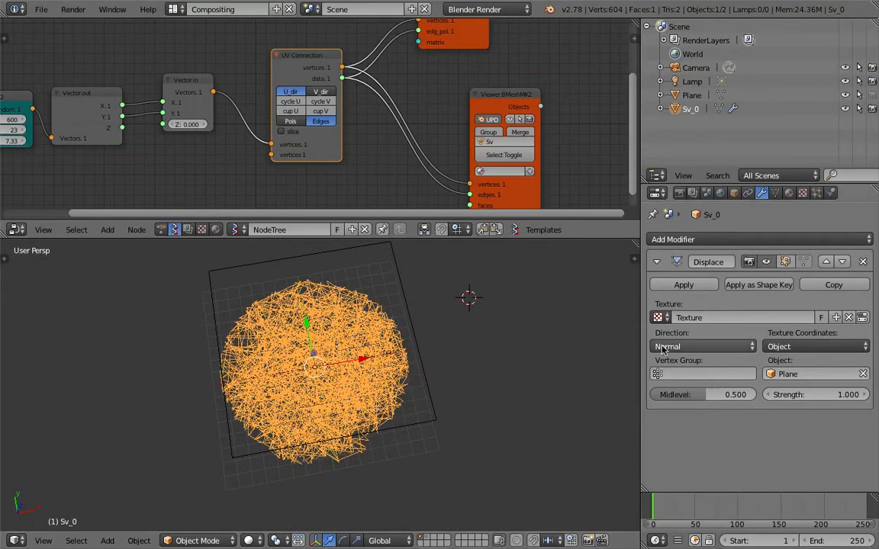
Change Sv_0's Displace direction from Normal to RGB to XYZ and Midlevel from 0.500 to 0.000
{"action": "left_click", "coordinate": [702, 347]}
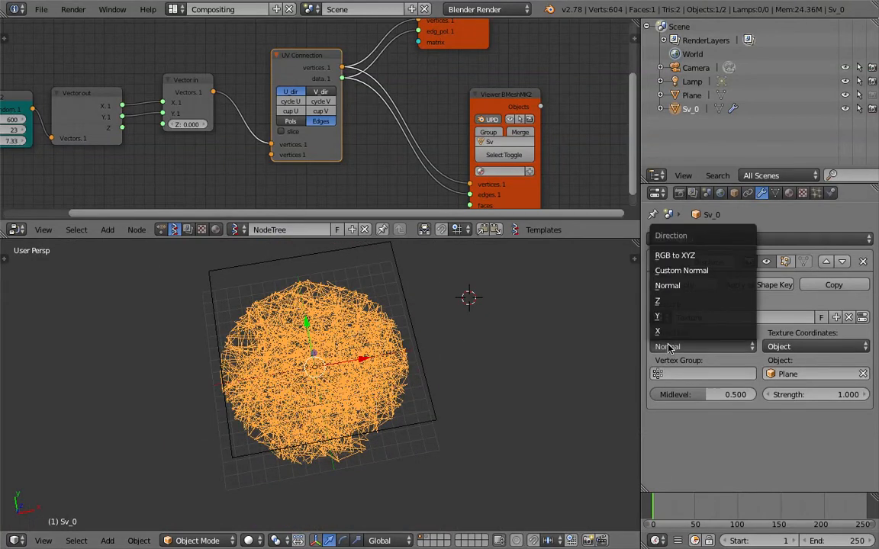
{"action": "left_click", "coordinate": [716, 260]}
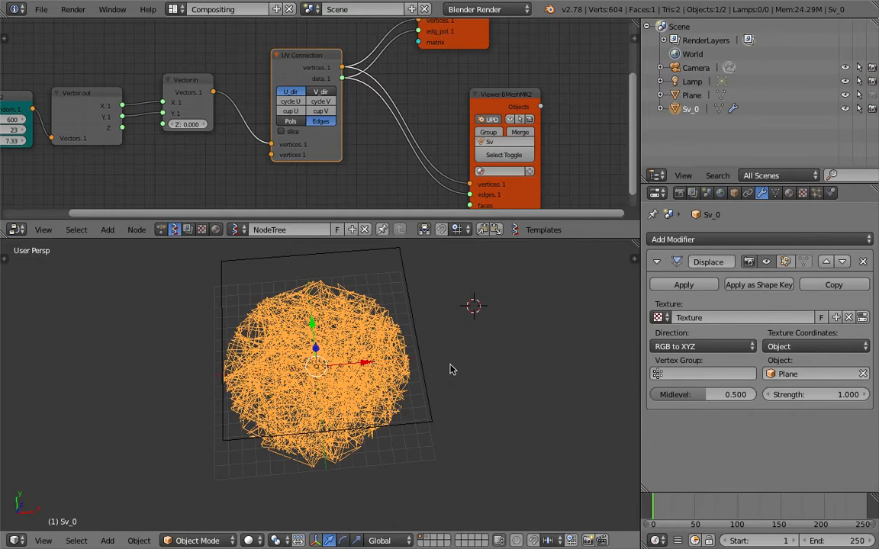
{"action": "left_click", "coordinate": [718, 349]}
{"action": "left_click_drag", "start_coordinate": [716, 403], "coordinate": [685, 399]}
{"action": "middle_click_drag", "start_coordinate": [497, 374], "coordinate": [489, 372]}
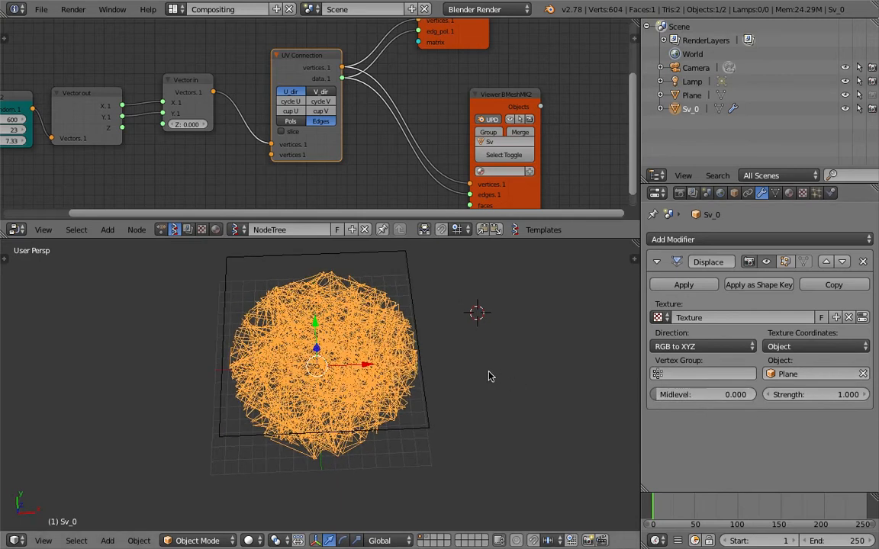
Save the file as random_lines_scribbles_002.blend
{"action": "left_click", "coordinate": [42, 10]}
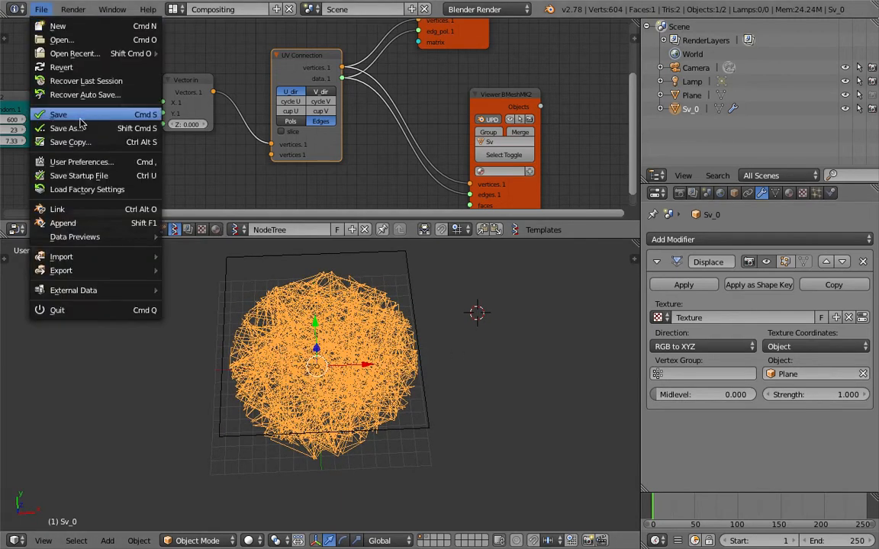
{"action": "left_click", "coordinate": [42, 126]}
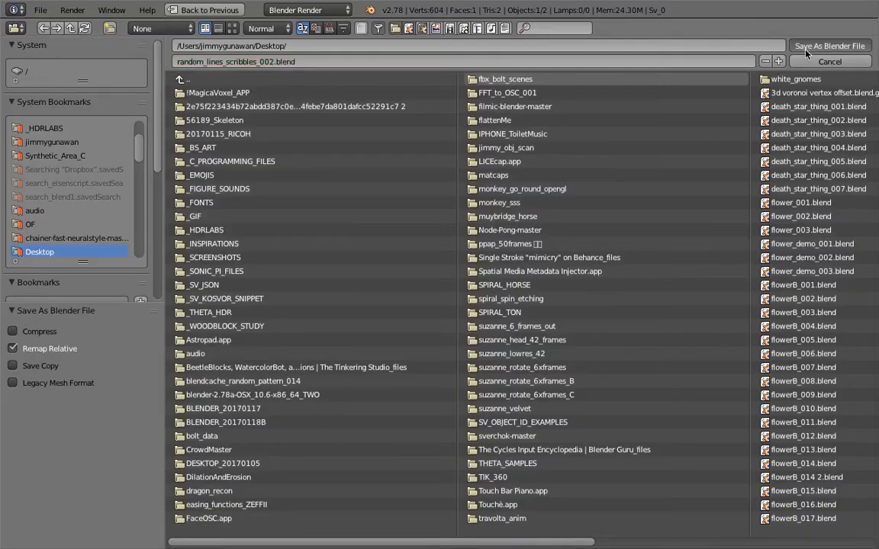
{"action": "key", "text": "Return"}
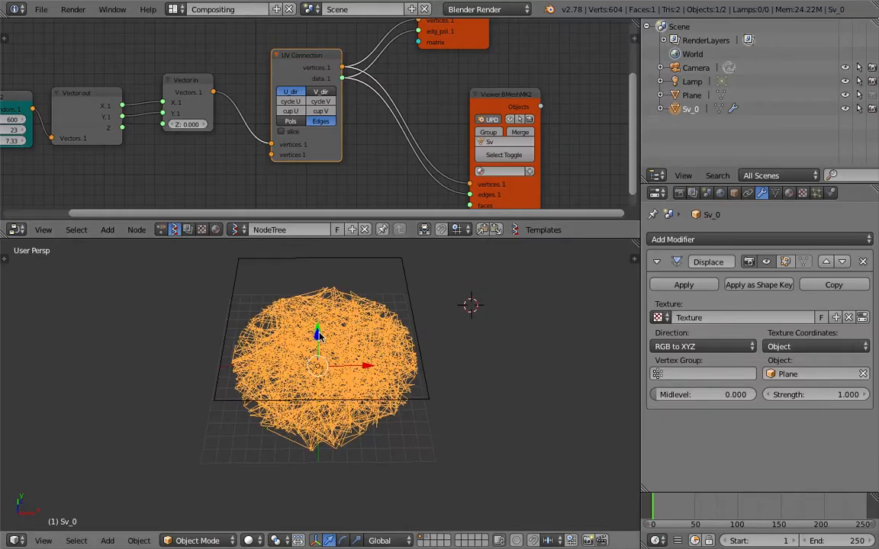
Rename the node tree to 1_MakeScribbles, save, and create a new empty node tree
{"action": "left_click", "coordinate": [284, 230]}
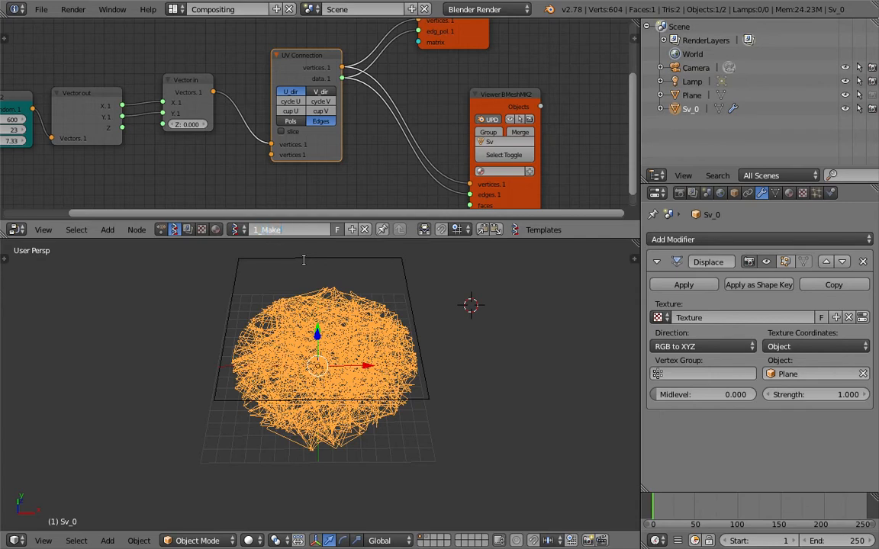
{"action": "type", "text": "1_MakeScribbles"}
{"action": "key", "text": "Return"}
{"action": "key", "text": "ctrl+s"}
{"action": "left_click", "coordinate": [305, 263]}
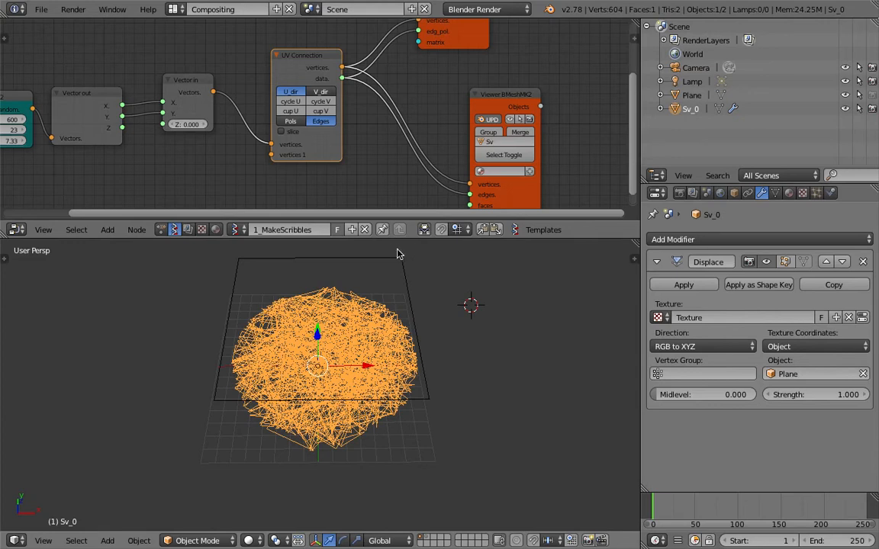
{"action": "left_click", "coordinate": [351, 230]}
Save, enlarge the node editor and add an Objects in mk3 node to the empty tree
{"action": "key", "text": "ctrl+s"}
{"action": "left_click", "coordinate": [328, 144]}
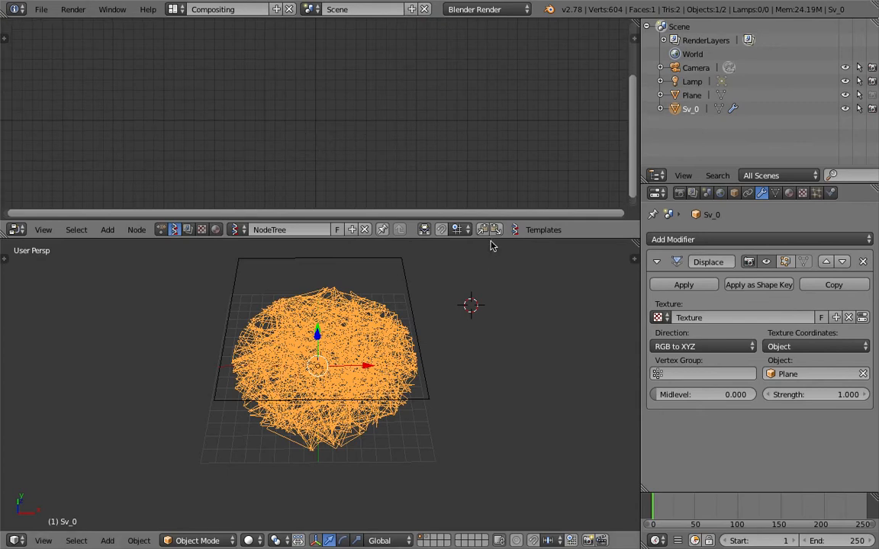
{"action": "left_click_drag", "start_coordinate": [489, 240], "coordinate": [489, 270]}
{"action": "middle_click_drag", "start_coordinate": [492, 353], "coordinate": [507, 336]}
{"action": "key", "text": "space"}
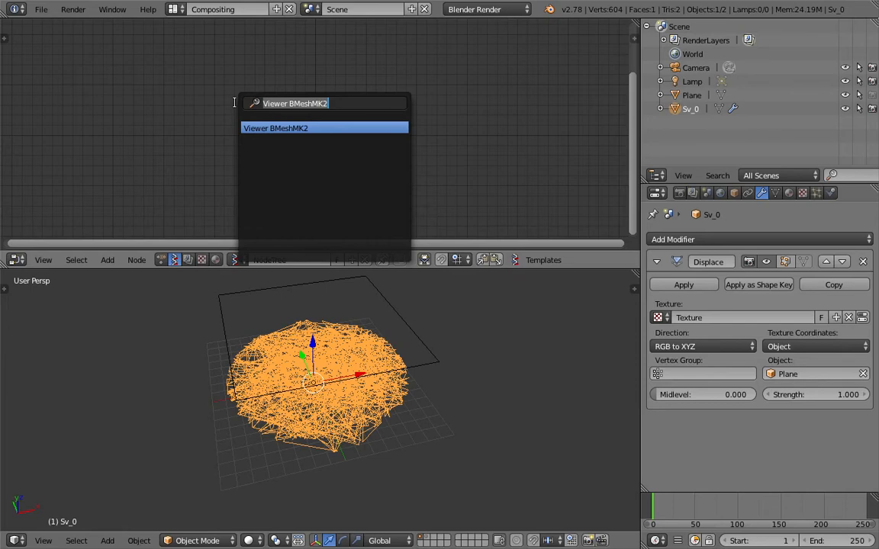
{"action": "type", "text": "obje"}
{"action": "key", "text": "Down"}
{"action": "key", "text": "Return"}
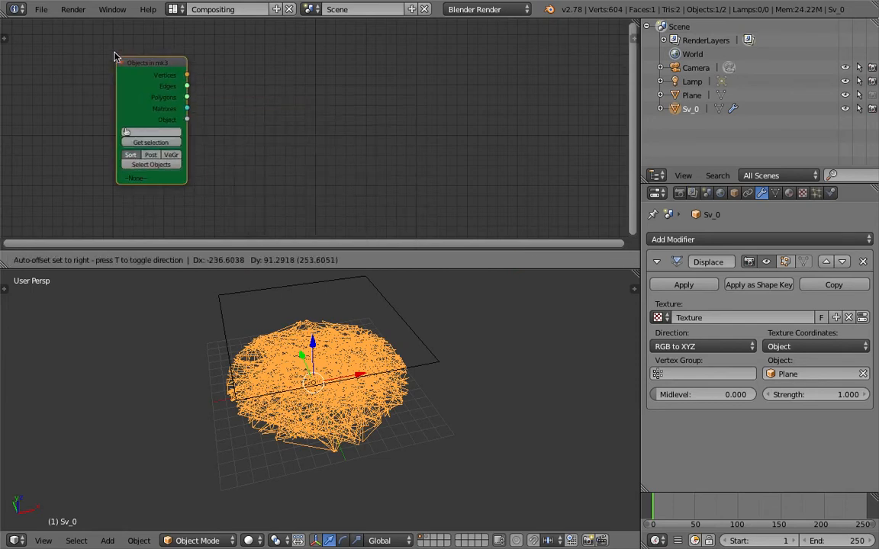
{"action": "scroll", "coordinate": [169, 65], "scroll_direction": "down", "scroll_amount": 2}
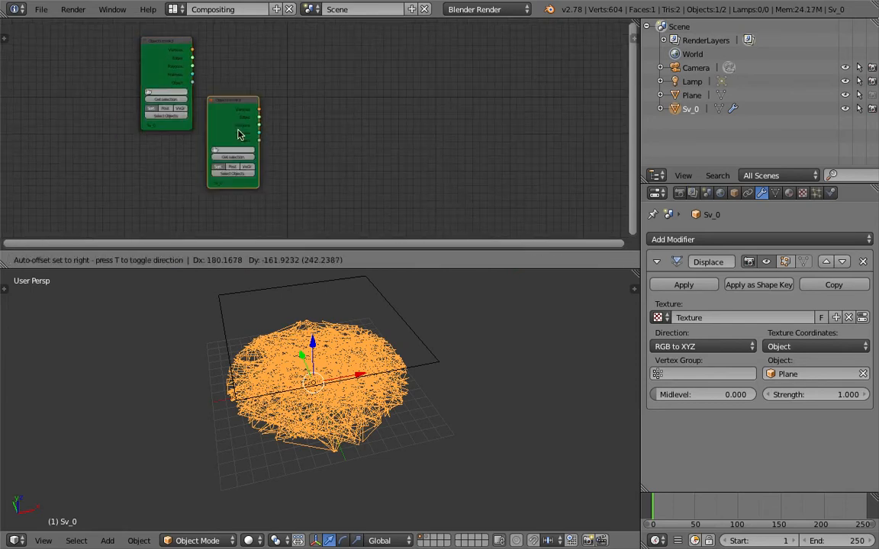
{"action": "left_click", "coordinate": [170, 64]}
Duplicate the Objects in mk3 node directly below the original and save the file
{"action": "key", "text": "shift+d"}
{"action": "left_click", "coordinate": [161, 159]}
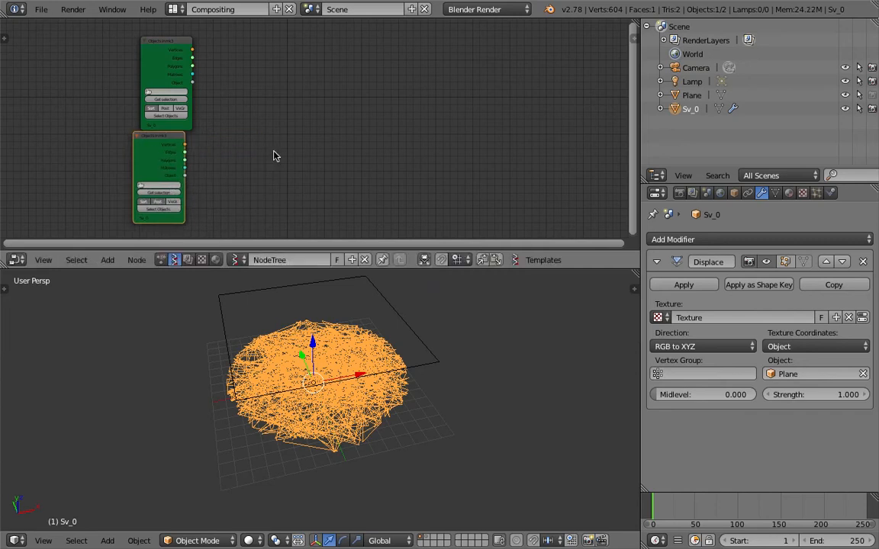
{"action": "key", "text": "ctrl+s"}
{"action": "left_click", "coordinate": [260, 134]}
{"action": "key", "text": "shift+a"}
{"action": "left_click", "coordinate": [261, 130]}
Add a Distance node fed by both Objects in mk3 nodes' vertices
{"action": "type", "text": "dis"}
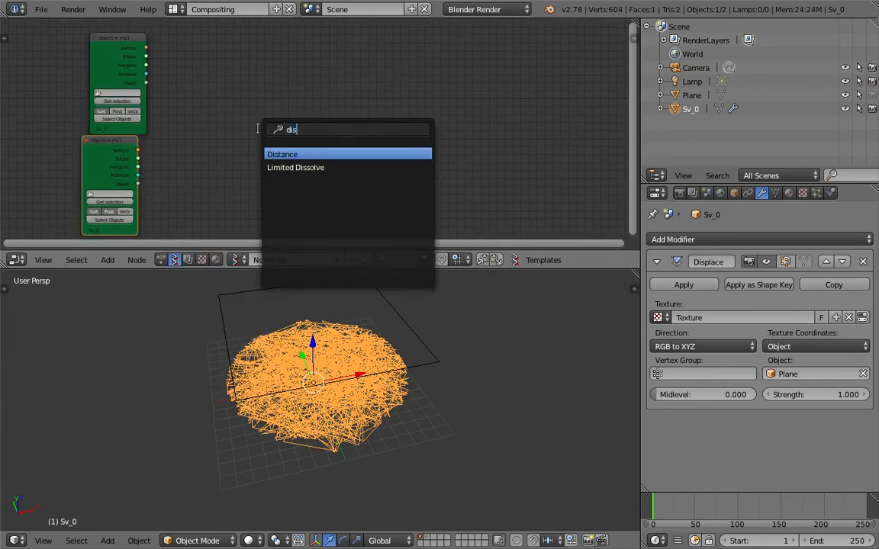
{"action": "key", "text": "Return"}
{"action": "left_click", "coordinate": [203, 86]}
{"action": "left_click_drag", "start_coordinate": [146, 47], "coordinate": [202, 115]}
{"action": "left_click_drag", "start_coordinate": [138, 149], "coordinate": [202, 133]}
Show the Distance results in a Stethoscope node, check the values, and save
{"action": "middle_click_drag", "start_coordinate": [368, 104], "coordinate": [358, 103]}
{"action": "key", "text": "shift+a"}
{"action": "left_click", "coordinate": [355, 103]}
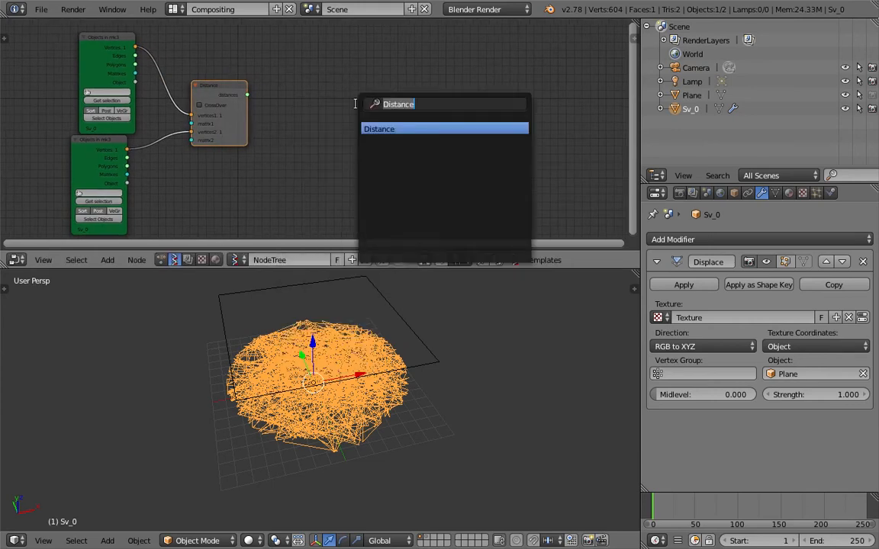
{"action": "type", "text": "ste"}
{"action": "key", "text": "Return"}
{"action": "left_click_drag", "start_coordinate": [247, 94], "coordinate": [303, 108]}
{"action": "scroll", "coordinate": [402, 109], "scroll_direction": "up", "scroll_amount": 3}
{"action": "scroll", "coordinate": [390, 84], "scroll_direction": "up", "scroll_amount": 2}
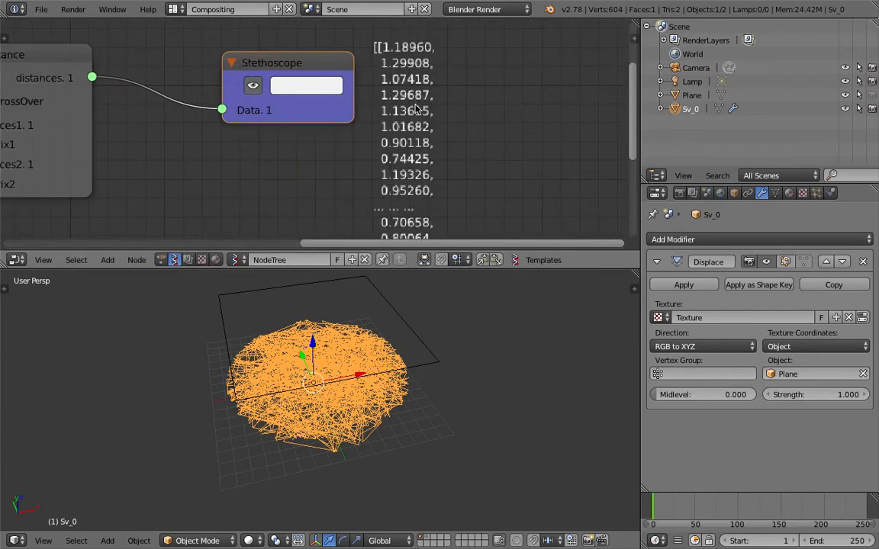
{"action": "scroll", "coordinate": [416, 108], "scroll_direction": "down", "scroll_amount": 2}
{"action": "middle_click_drag", "start_coordinate": [422, 220], "coordinate": [388, 180]}
{"action": "scroll", "coordinate": [413, 97], "scroll_direction": "down", "scroll_amount": 1}
{"action": "scroll", "coordinate": [383, 180], "scroll_direction": "down", "scroll_amount": 1}
{"action": "key", "text": "ctrl+s"}
{"action": "left_click", "coordinate": [389, 180]}
Add an unclamped Map Range fed by the distances, with New Min 0.05 and New Max 0.1
{"action": "scroll", "coordinate": [404, 102], "scroll_direction": "down", "scroll_amount": 2}
{"action": "middle_click_drag", "start_coordinate": [405, 103], "coordinate": [399, 100]}
{"action": "key", "text": "shift+a"}
{"action": "left_click", "coordinate": [407, 105]}
{"action": "type", "text": "map"}
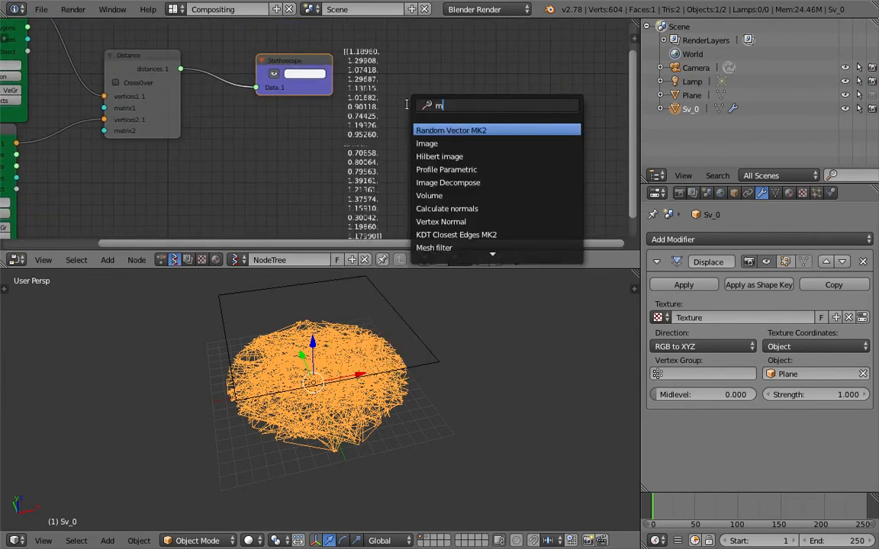
{"action": "left_click", "coordinate": [480, 135]}
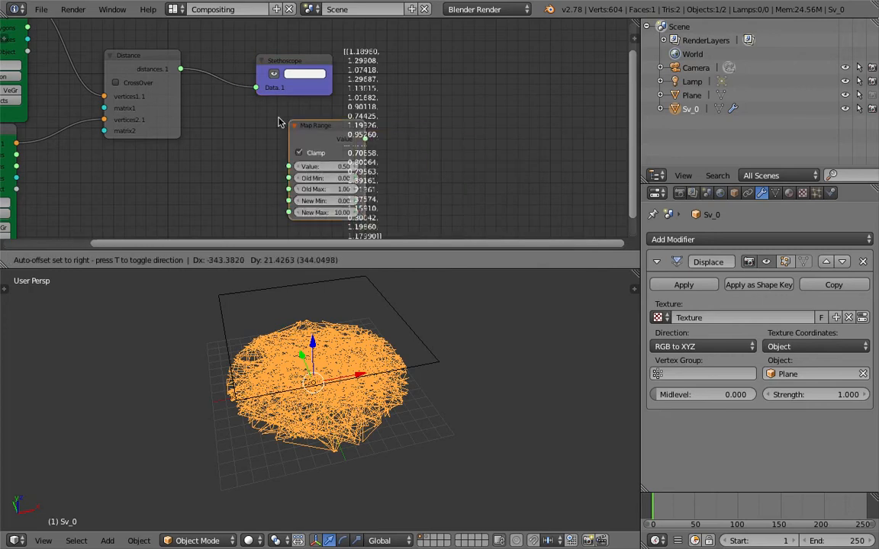
{"action": "left_click", "coordinate": [268, 128]}
{"action": "left_click", "coordinate": [282, 149]}
{"action": "left_click_drag", "start_coordinate": [284, 130], "coordinate": [263, 122]}
{"action": "left_click_drag", "start_coordinate": [180, 68], "coordinate": [239, 153]}
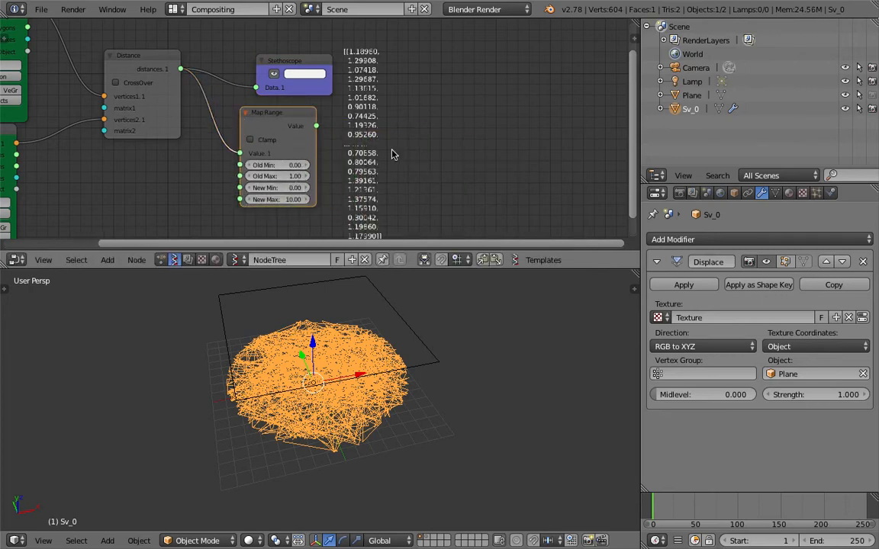
{"action": "left_click", "coordinate": [293, 187]}
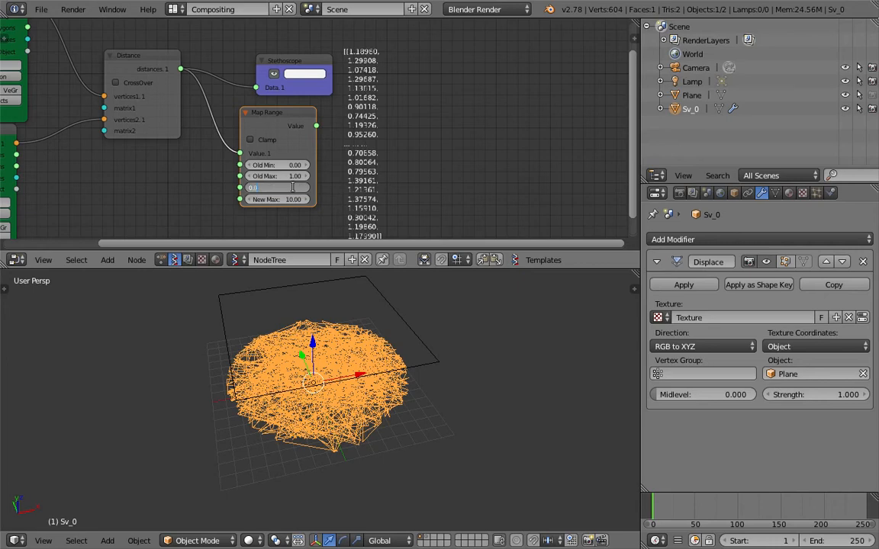
{"action": "key", "text": "Tab"}
{"action": "type", "text": "0.1"}
{"action": "key", "text": "Return"}
Add a Skin Mesher node via the node search
{"action": "key", "text": "space"}
{"action": "type", "text": "skin"}
{"action": "key", "text": "Return"}
Place the Skin Mesher node and hide the Sv_0 object in the viewport
{"action": "left_click", "coordinate": [467, 77]}
{"action": "scroll", "coordinate": [434, 152], "scroll_direction": "down", "scroll_amount": 3}
{"action": "middle_click_drag", "start_coordinate": [402, 148], "coordinate": [413, 175]}
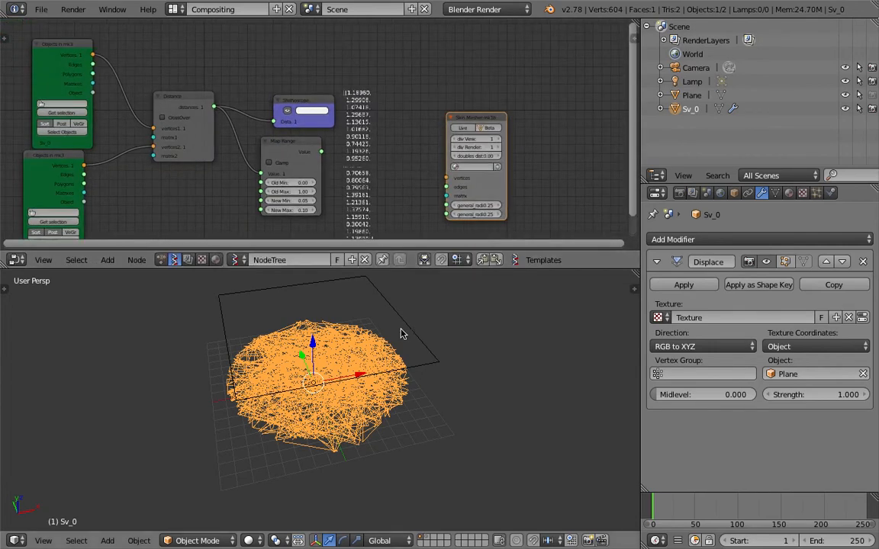
{"action": "left_click", "coordinate": [845, 109]}
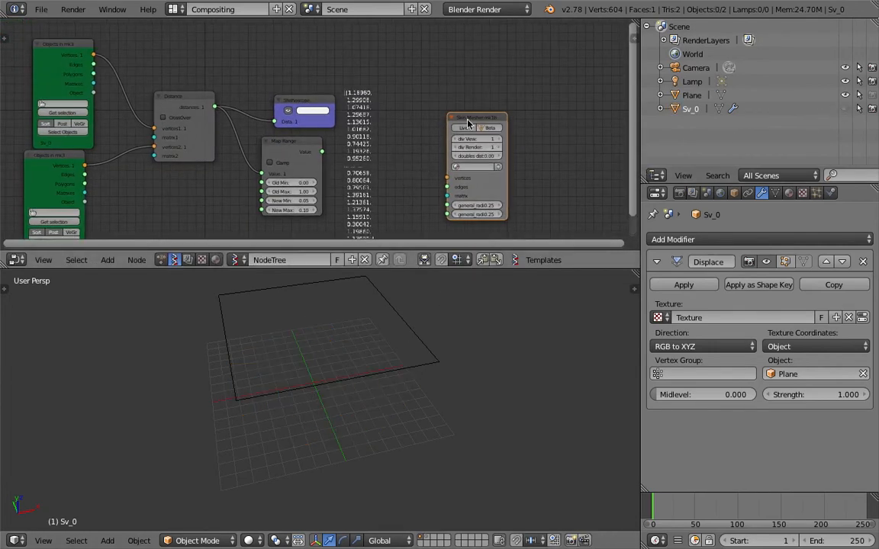
{"action": "left_click_drag", "start_coordinate": [467, 122], "coordinate": [465, 81]}
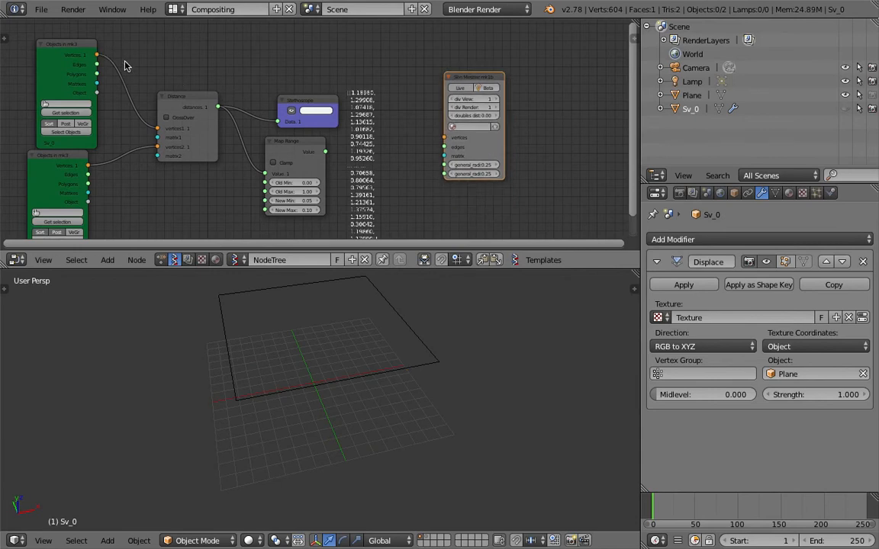
Link the top object's vertices and edges into the Skin Mesher and arrange the nodes
{"action": "left_click_drag", "start_coordinate": [98, 56], "coordinate": [444, 146]}
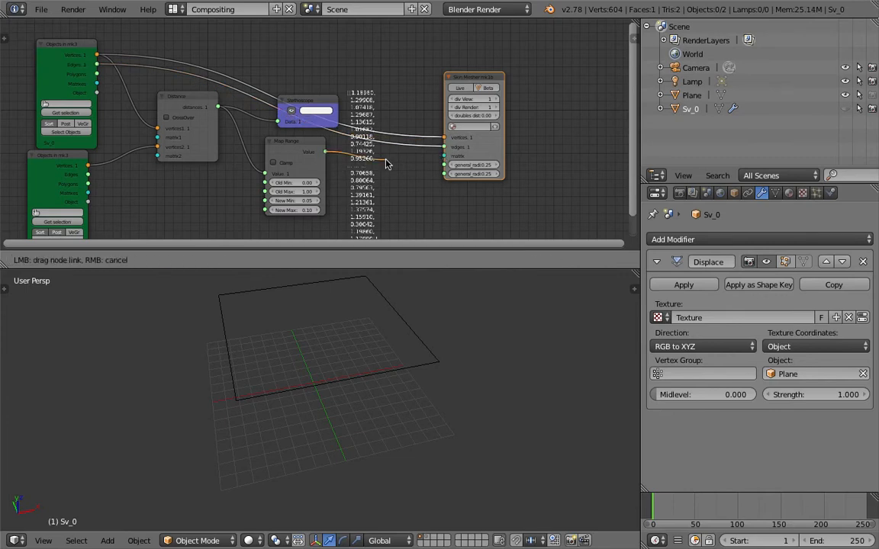
{"action": "left_click_drag", "start_coordinate": [396, 162], "coordinate": [374, 162]}
{"action": "left_click_drag", "start_coordinate": [484, 152], "coordinate": [594, 123]}
{"action": "scroll", "coordinate": [539, 131], "scroll_direction": "up", "scroll_amount": 1}
{"action": "middle_click_drag", "start_coordinate": [591, 128], "coordinate": [584, 124]}
{"action": "middle_click_drag", "start_coordinate": [471, 152], "coordinate": [461, 147]}
Orbit and zoom to inspect the generated Beta.0000 skinned scribble disc
{"action": "scroll", "coordinate": [454, 146], "scroll_direction": "up", "scroll_amount": 1}
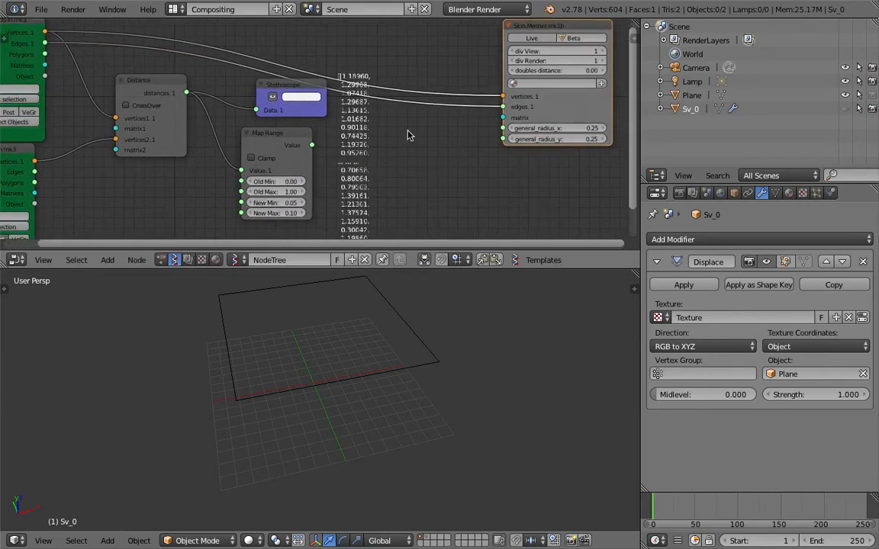
{"action": "middle_click_drag", "start_coordinate": [408, 320], "coordinate": [454, 309]}
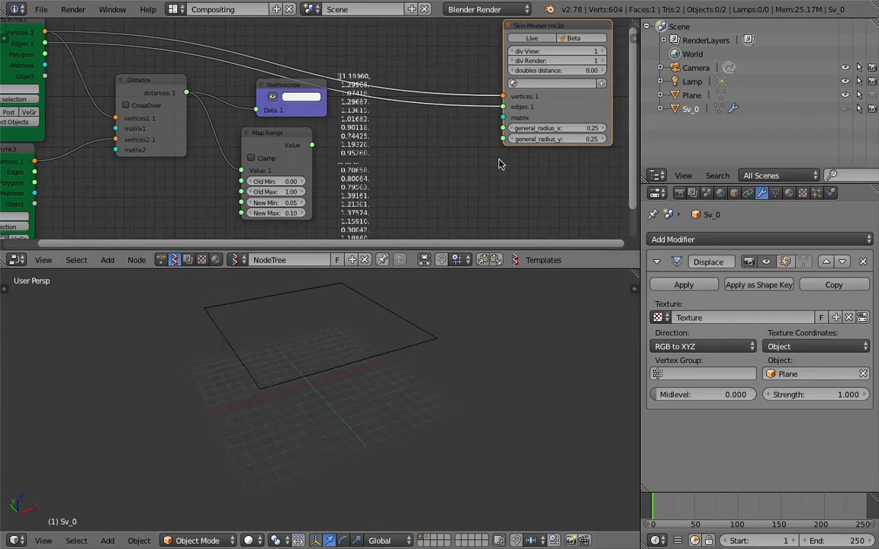
{"action": "scroll", "coordinate": [457, 150], "scroll_direction": "down", "scroll_amount": 2}
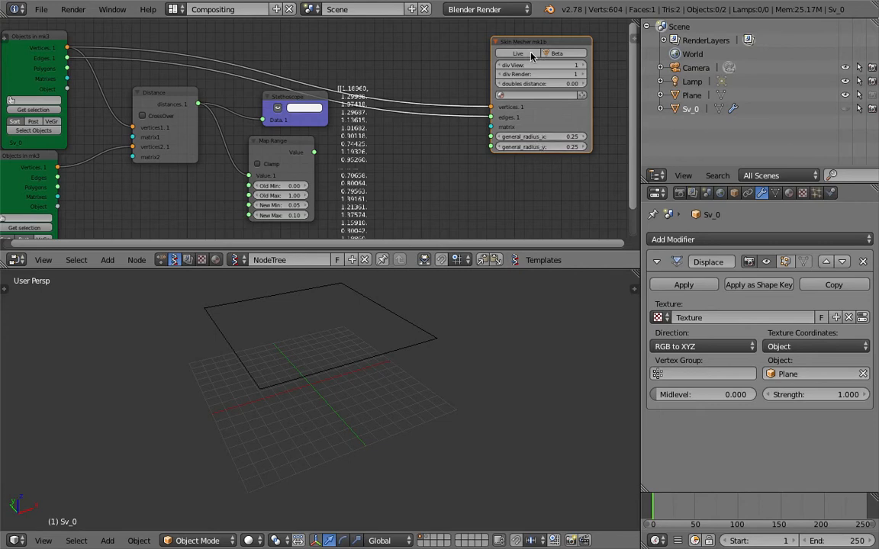
{"action": "middle_click_drag", "start_coordinate": [416, 370], "coordinate": [367, 422]}
{"action": "scroll", "coordinate": [383, 415], "scroll_direction": "up", "scroll_amount": 6}
{"action": "scroll", "coordinate": [384, 413], "scroll_direction": "down", "scroll_amount": 3}
{"action": "scroll", "coordinate": [344, 459], "scroll_direction": "up", "scroll_amount": 7}
{"action": "scroll", "coordinate": [346, 458], "scroll_direction": "down", "scroll_amount": 6}
{"action": "middle_click_drag", "start_coordinate": [485, 204], "coordinate": [445, 200]}
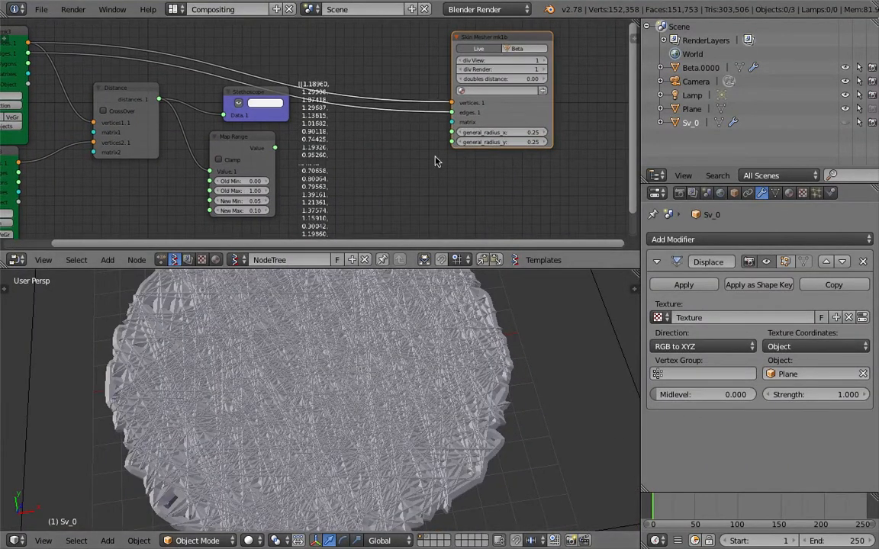
Set the Skin Mesher general_radius_y to 0.02 and save the file
{"action": "middle_click_drag", "start_coordinate": [436, 161], "coordinate": [427, 159]}
{"action": "middle_click_drag", "start_coordinate": [306, 374], "coordinate": [476, 182]}
{"action": "double_click", "coordinate": [506, 140]}
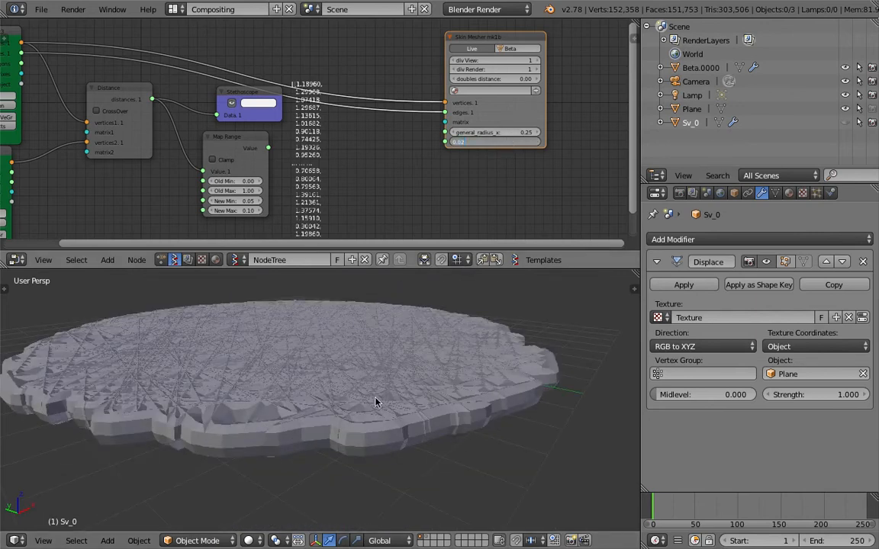
{"action": "middle_click_drag", "start_coordinate": [374, 399], "coordinate": [343, 404]}
{"action": "key", "text": "ctrl+s"}
{"action": "left_click", "coordinate": [461, 161]}
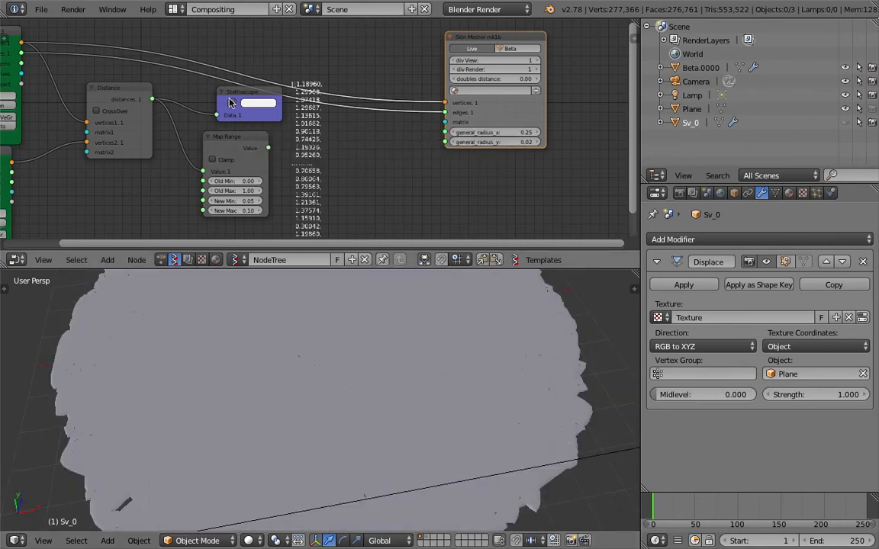
Link Map Range's Value output to the Skin Mesher general_radius_x input
{"action": "left_click_drag", "start_coordinate": [269, 148], "coordinate": [425, 261]}
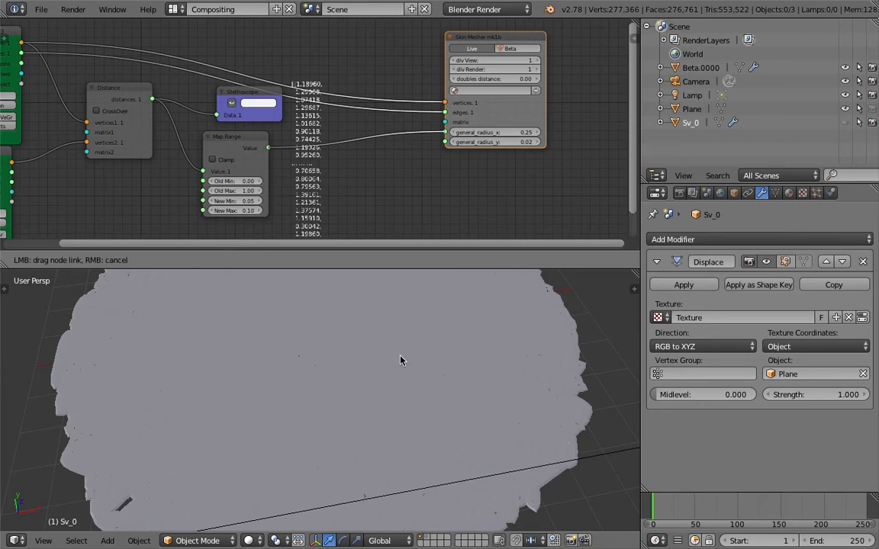
{"action": "left_click_drag", "start_coordinate": [402, 361], "coordinate": [402, 359]}
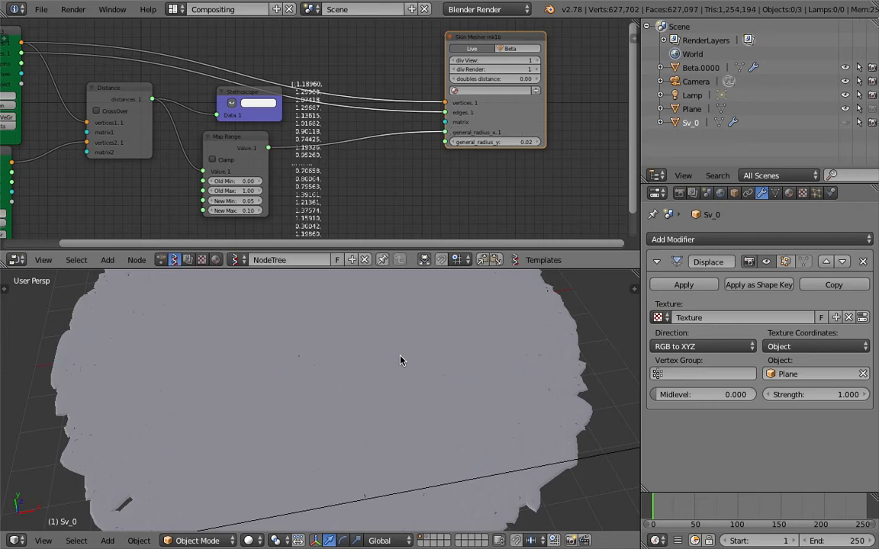
{"action": "scroll", "coordinate": [363, 340], "scroll_direction": "down", "scroll_amount": 2}
{"action": "middle_click_drag", "start_coordinate": [366, 359], "coordinate": [327, 394]}
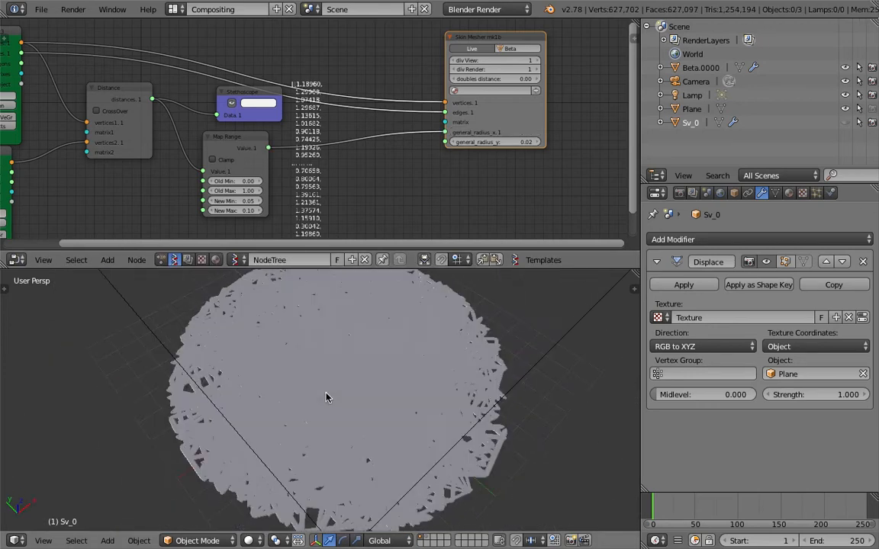
{"action": "scroll", "coordinate": [345, 386], "scroll_direction": "up", "scroll_amount": 4}
{"action": "scroll", "coordinate": [355, 389], "scroll_direction": "down", "scroll_amount": 2}
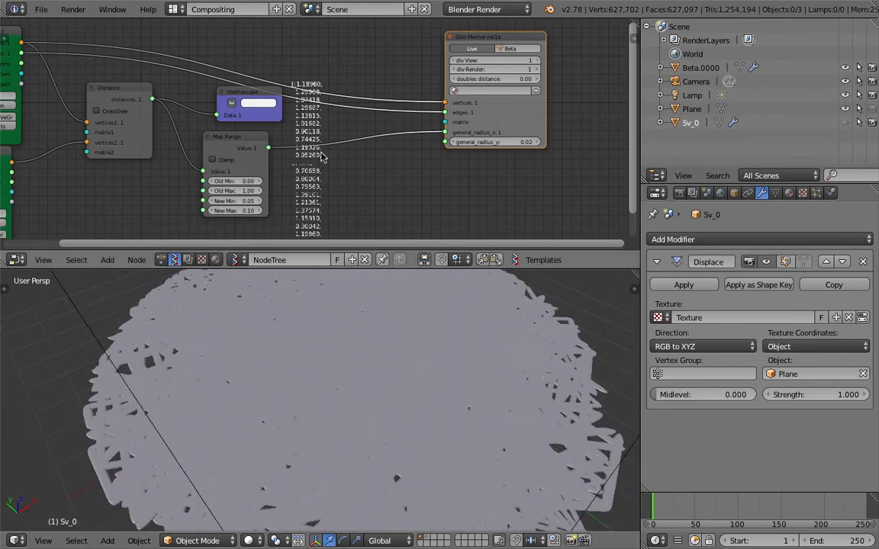
{"action": "scroll", "coordinate": [228, 206], "scroll_direction": "up", "scroll_amount": 3}
Start editing Map Range's New Max and Old Max values
{"action": "left_click", "coordinate": [272, 207]}
{"action": "left_click", "coordinate": [267, 208]}
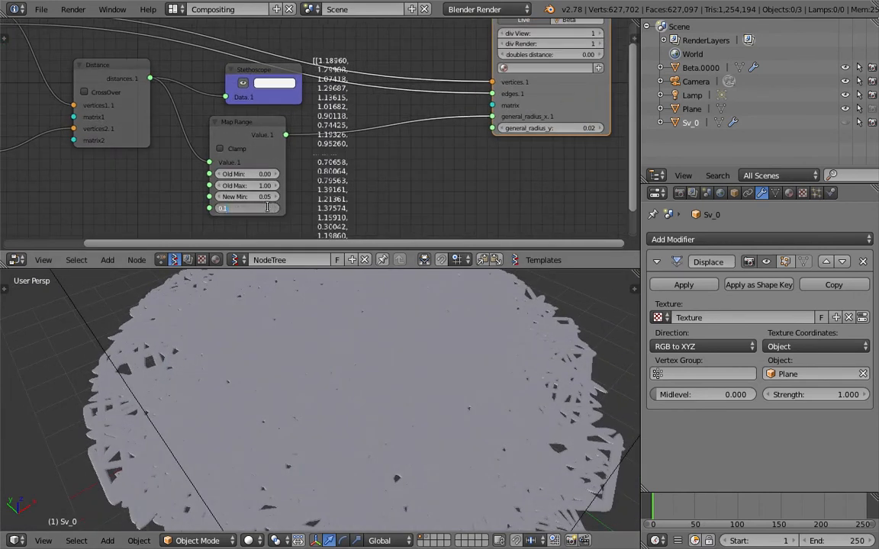
{"action": "key", "text": "Escape"}
{"action": "left_click", "coordinate": [262, 186]}
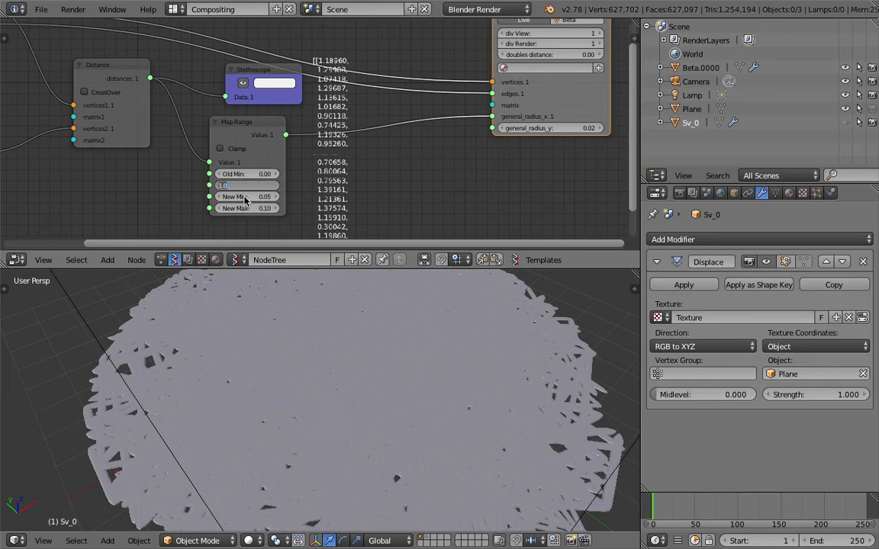
Set Map Range to remap 0.00–1.00 onto New Min 0.01 and New Max 0.07
{"action": "key", "text": "Tab"}
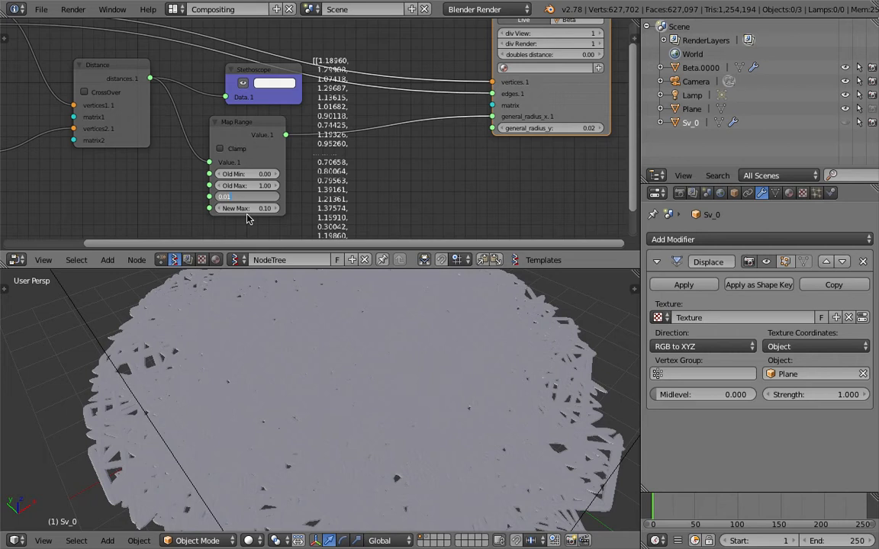
{"action": "left_click", "coordinate": [257, 209]}
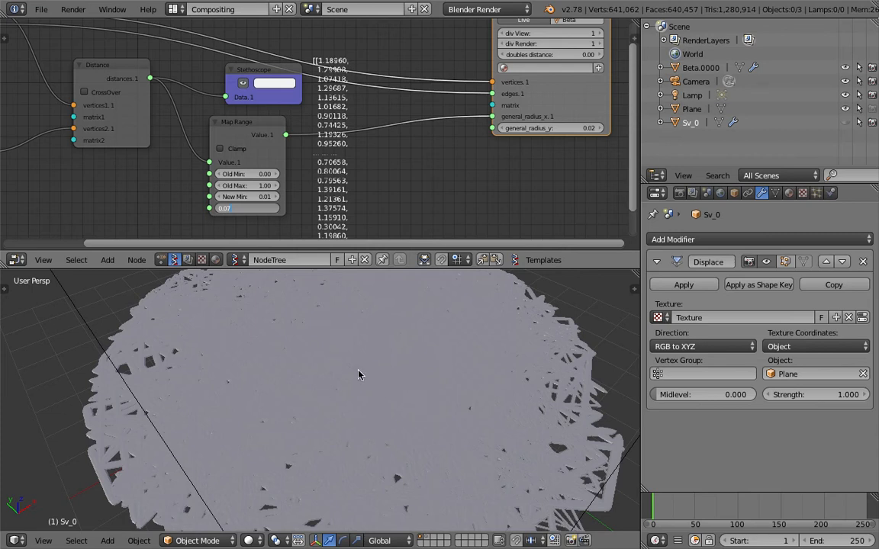
{"action": "key", "text": "Return"}
{"action": "scroll", "coordinate": [416, 397], "scroll_direction": "down", "scroll_amount": 5}
Orbit and zoom around the skinned sphere to inspect its thin, varied strands
{"action": "key", "text": "a"}
{"action": "scroll", "coordinate": [383, 413], "scroll_direction": "up", "scroll_amount": 4}
{"action": "scroll", "coordinate": [383, 413], "scroll_direction": "down", "scroll_amount": 3}
{"action": "middle_click_drag", "start_coordinate": [389, 412], "coordinate": [349, 424]}
{"action": "scroll", "coordinate": [344, 419], "scroll_direction": "up", "scroll_amount": 4}
{"action": "scroll", "coordinate": [341, 418], "scroll_direction": "up", "scroll_amount": 6}
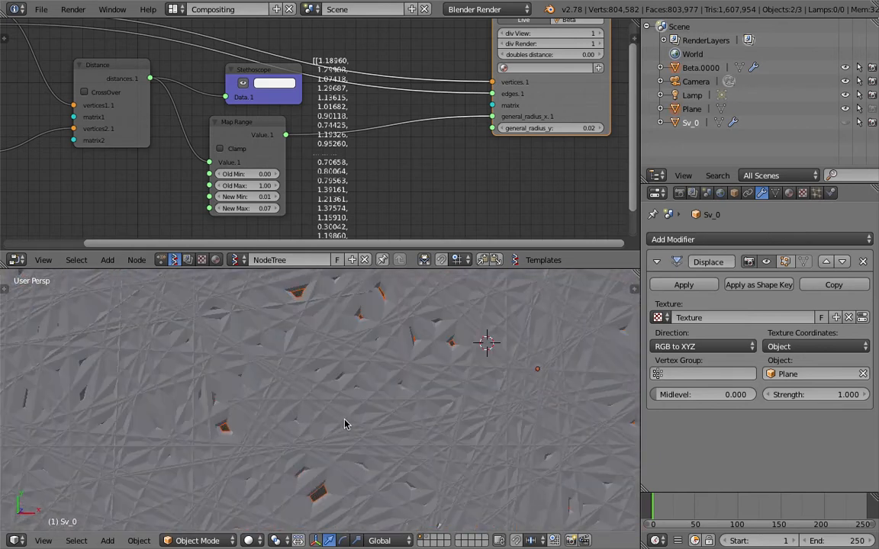
{"action": "scroll", "coordinate": [347, 413], "scroll_direction": "down", "scroll_amount": 2}
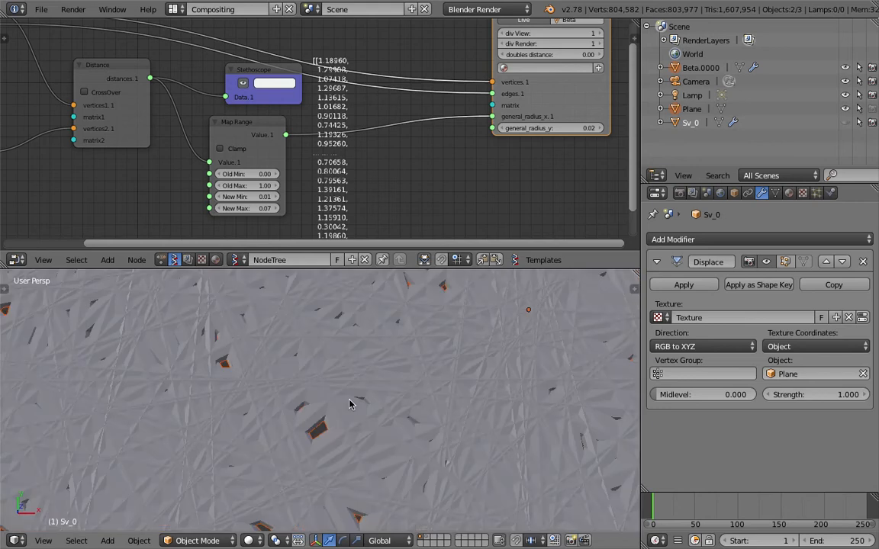
{"action": "scroll", "coordinate": [347, 413], "scroll_direction": "down", "scroll_amount": 6}
{"action": "key", "text": "a"}
{"action": "mouse_move", "coordinate": [347, 412]}
{"action": "middle_mouse_down"}
{"action": "mouse_move", "coordinate": [316, 415]}
{"action": "mouse_move", "coordinate": [346, 379]}
{"action": "mouse_move", "coordinate": [374, 370]}
{"action": "mouse_move", "coordinate": [345, 451]}
{"action": "mouse_move", "coordinate": [334, 417]}
{"action": "middle_mouse_up"}
{"action": "scroll", "coordinate": [348, 374], "scroll_direction": "up", "scroll_amount": 6}
{"action": "scroll", "coordinate": [333, 422], "scroll_direction": "down", "scroll_amount": 2}
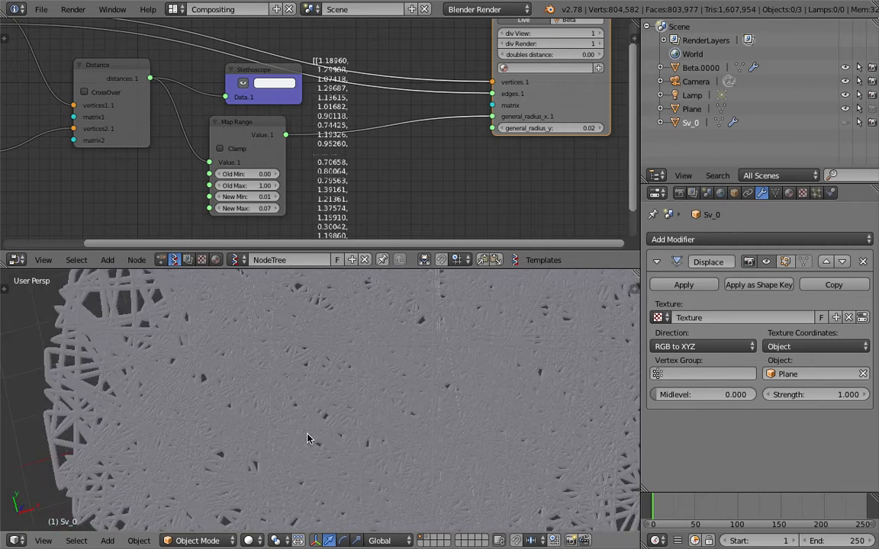
{"action": "scroll", "coordinate": [312, 436], "scroll_direction": "down", "scroll_amount": 4}
{"action": "scroll", "coordinate": [312, 436], "scroll_direction": "down", "scroll_amount": 2}
{"action": "scroll", "coordinate": [321, 389], "scroll_direction": "up", "scroll_amount": 8}
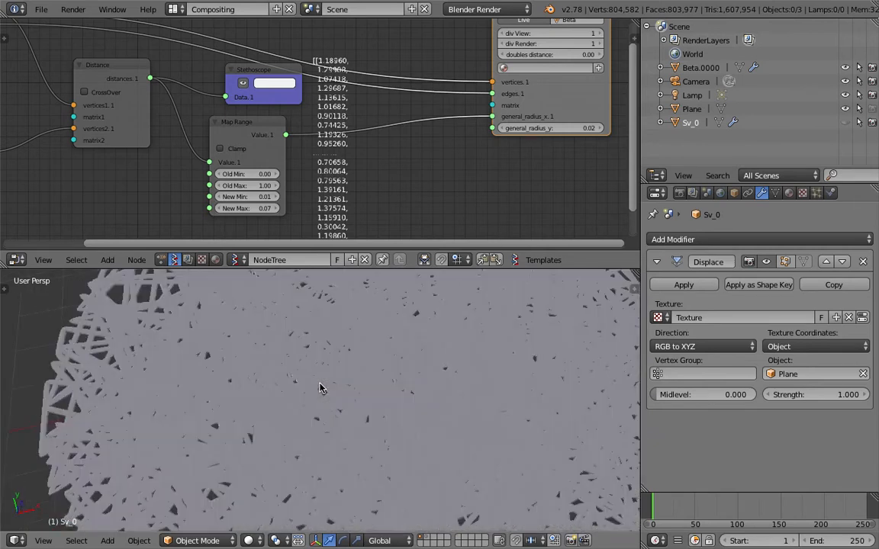
{"action": "scroll", "coordinate": [330, 391], "scroll_direction": "down", "scroll_amount": 6}
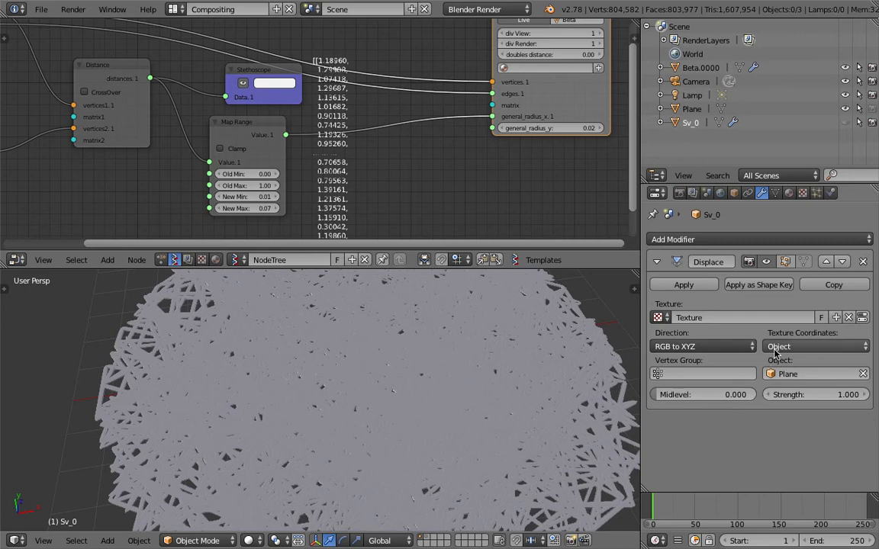
{"action": "scroll", "coordinate": [460, 398], "scroll_direction": "down", "scroll_amount": 1}
{"action": "scroll", "coordinate": [460, 399], "scroll_direction": "down", "scroll_amount": 2}
{"action": "scroll", "coordinate": [273, 164], "scroll_direction": "up", "scroll_amount": 3}
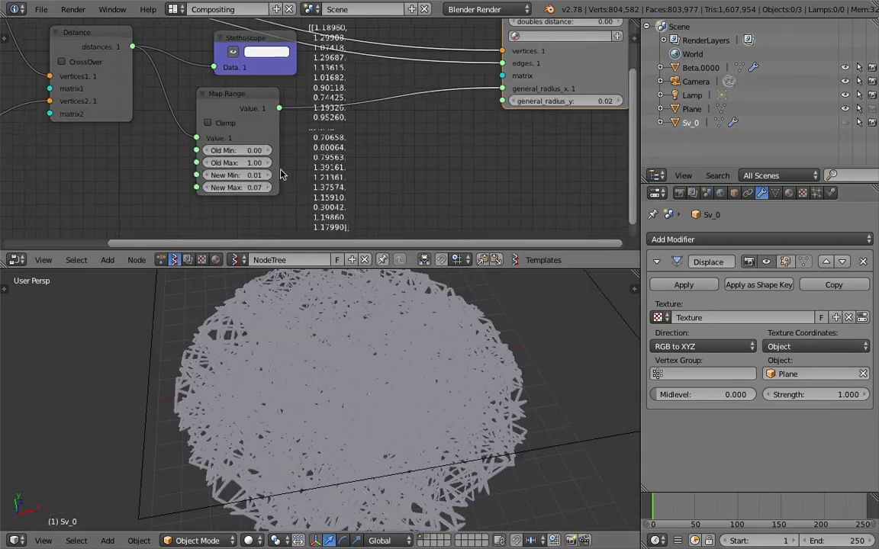
Link Map Range's Value output to the Skin Mesher general_radius_y input
{"action": "middle_click_drag", "start_coordinate": [271, 161], "coordinate": [316, 131]}
{"action": "scroll", "coordinate": [488, 133], "scroll_direction": "down", "scroll_amount": 4}
{"action": "middle_click_drag", "start_coordinate": [519, 122], "coordinate": [407, 169]}
{"action": "left_click_drag", "start_coordinate": [236, 135], "coordinate": [539, 149]}
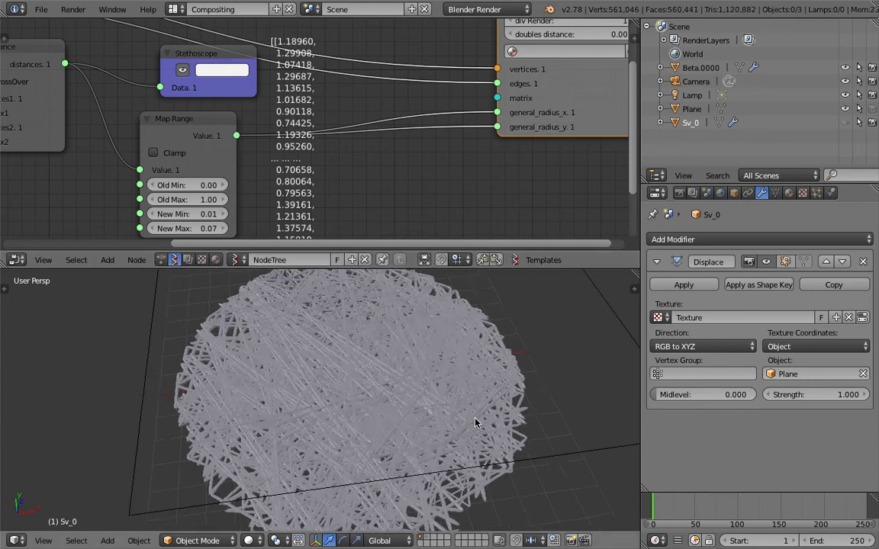
{"action": "scroll", "coordinate": [472, 456], "scroll_direction": "up", "scroll_amount": 10}
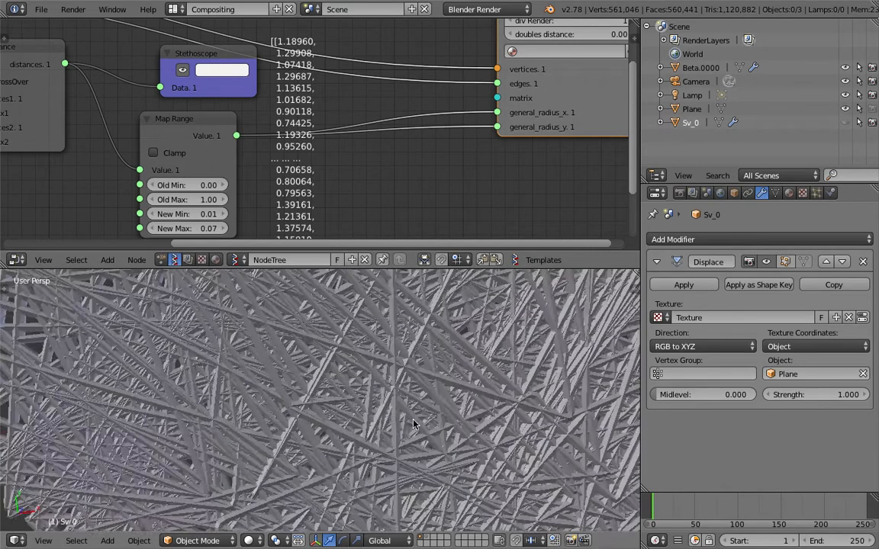
{"action": "scroll", "coordinate": [384, 398], "scroll_direction": "down", "scroll_amount": 1}
{"action": "scroll", "coordinate": [383, 394], "scroll_direction": "down", "scroll_amount": 4}
Save over random_lines_scribbles_002.blend and orbit to review the result
{"action": "key", "text": "ctrl+s"}
{"action": "key", "text": "Return"}
{"action": "scroll", "coordinate": [382, 414], "scroll_direction": "down", "scroll_amount": 5}
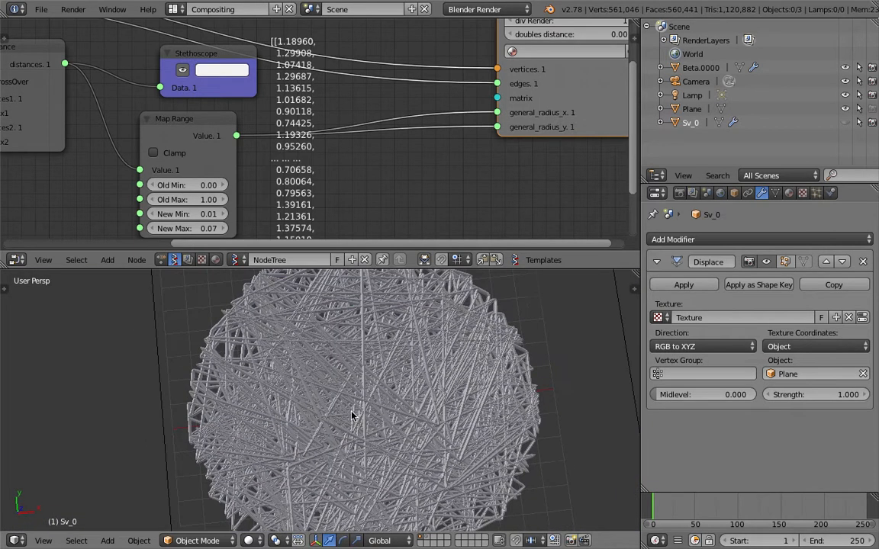
{"action": "middle_click_drag", "start_coordinate": [351, 428], "coordinate": [351, 424]}
{"action": "middle_click_drag", "start_coordinate": [291, 354], "coordinate": [304, 354]}
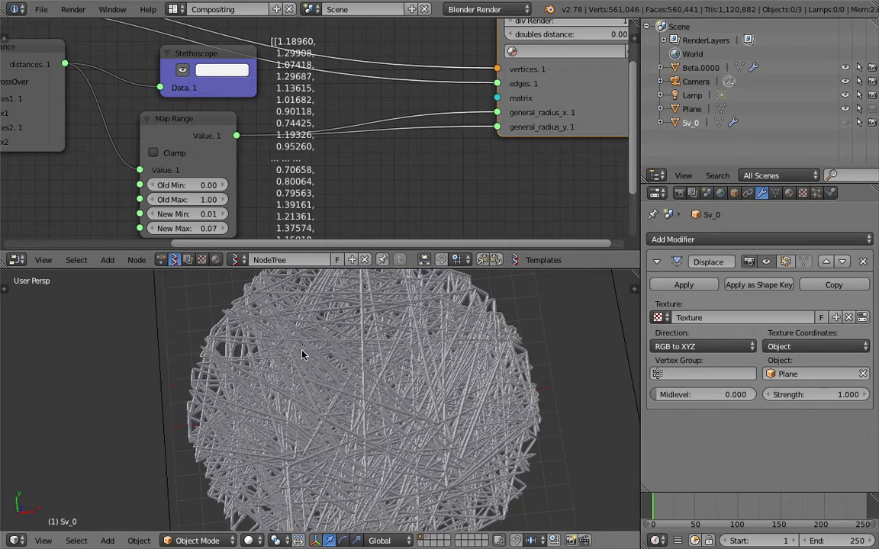
{"action": "scroll", "coordinate": [270, 186], "scroll_direction": "down", "scroll_amount": 3}
{"action": "middle_click_drag", "start_coordinate": [156, 138], "coordinate": [274, 179]}
{"action": "scroll", "coordinate": [306, 161], "scroll_direction": "down", "scroll_amount": 2}
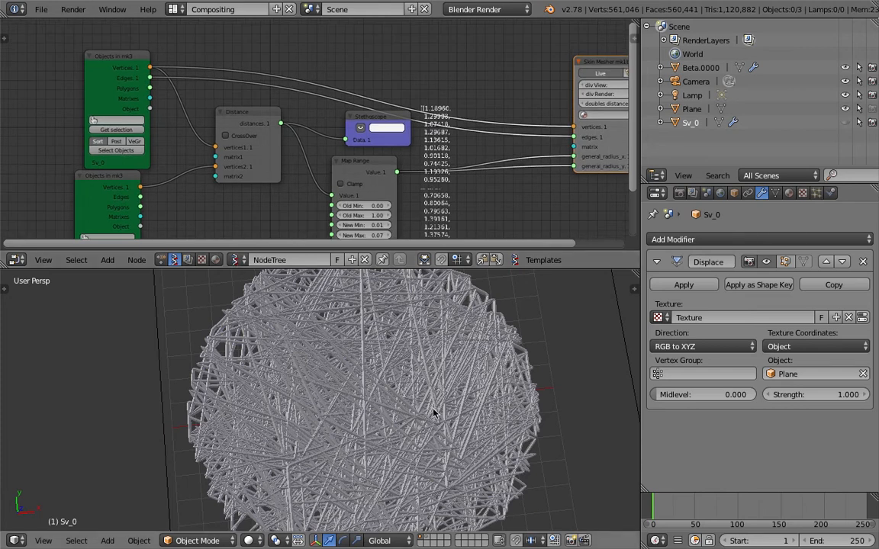
Save the file and switch the node editor to the 1_MakeScribbles tree
{"action": "key", "text": "ctrl+s"}
{"action": "left_click", "coordinate": [222, 189]}
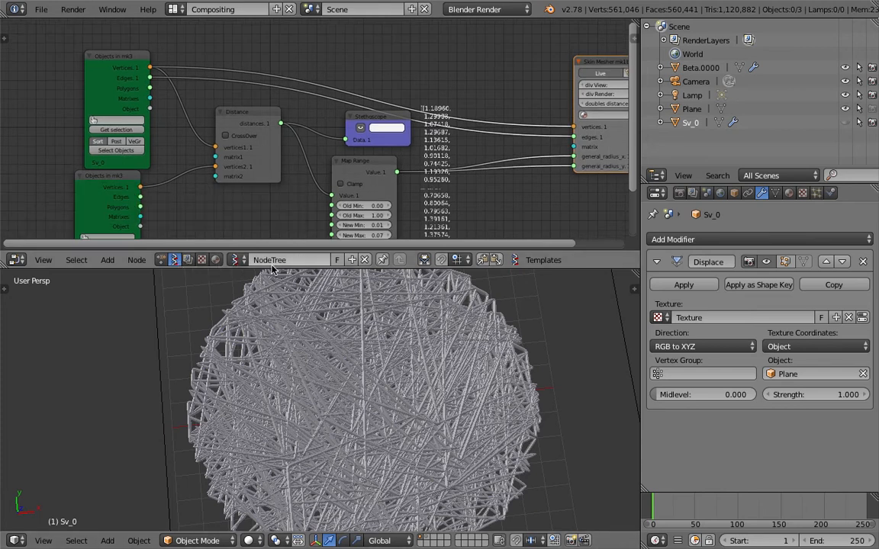
{"action": "left_click", "coordinate": [237, 260]}
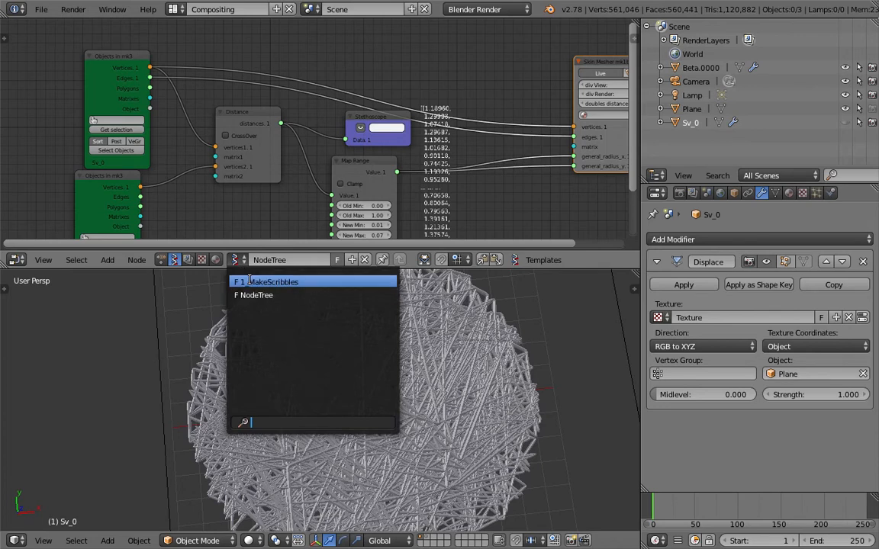
{"action": "left_click", "coordinate": [249, 282]}
Save the project as a new 003 version of the .blend file
{"action": "left_click", "coordinate": [42, 9]}
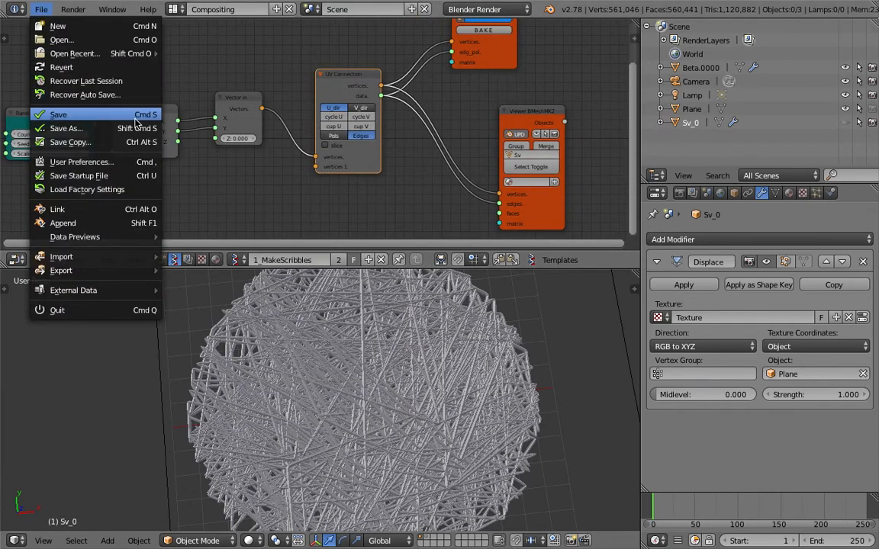
{"action": "left_click", "coordinate": [134, 128]}
{"action": "left_click", "coordinate": [794, 61]}
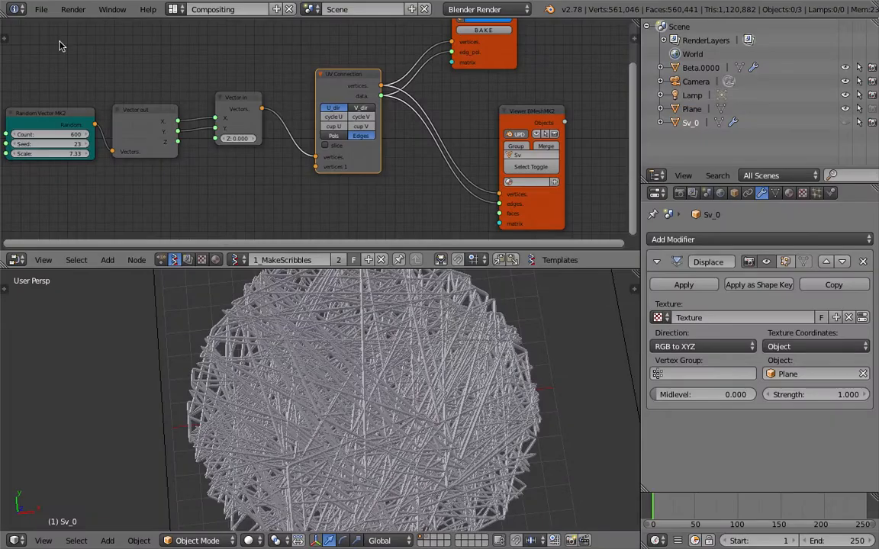
{"action": "left_click", "coordinate": [36, 10]}
{"action": "left_click", "coordinate": [71, 130]}
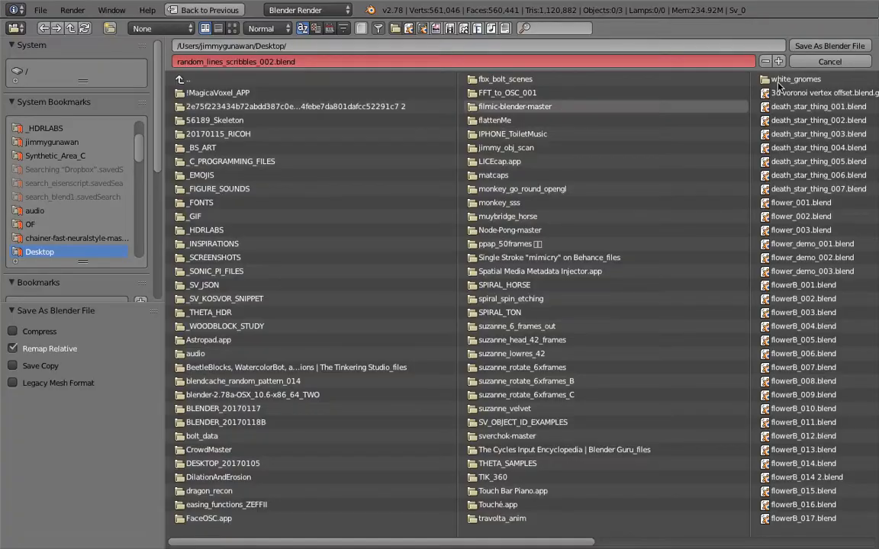
{"action": "left_click", "coordinate": [778, 61]}
{"action": "left_click", "coordinate": [797, 45]}
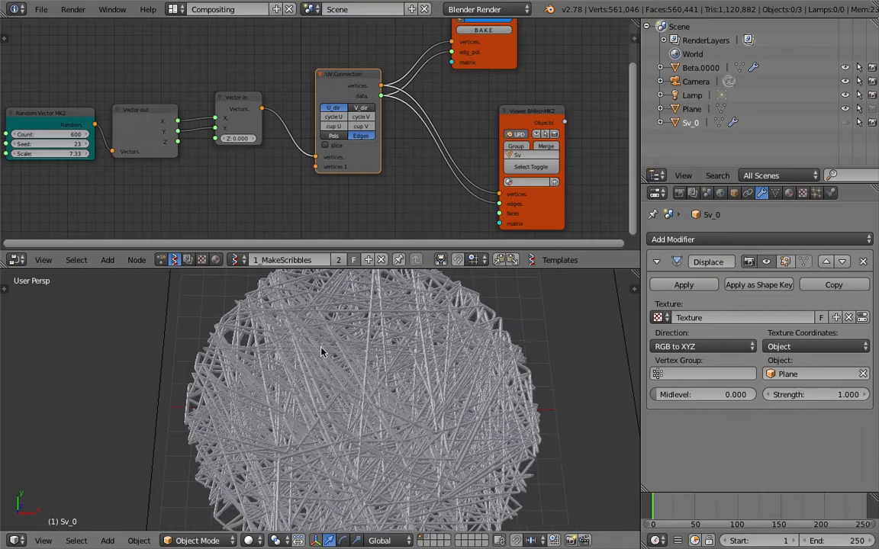
{"action": "middle_click_drag", "start_coordinate": [472, 60], "coordinate": [470, 87]}
Move the Viewer Draw and Viewer BMesh nodes to the right to clear space
{"action": "left_click", "coordinate": [470, 88]}
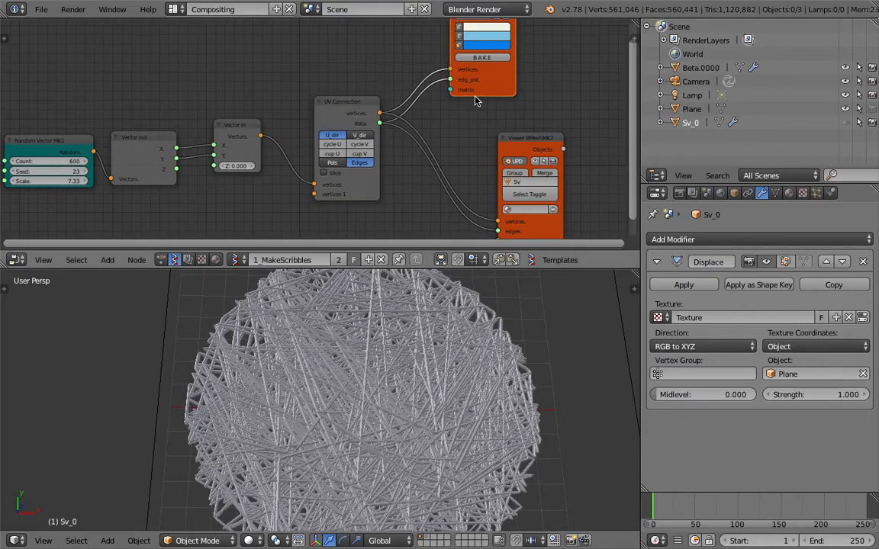
{"action": "left_click_drag", "start_coordinate": [472, 95], "coordinate": [557, 75]}
{"action": "middle_click_drag", "start_coordinate": [503, 110], "coordinate": [473, 129]}
{"action": "left_click_drag", "start_coordinate": [489, 167], "coordinate": [555, 156]}
{"action": "middle_click_drag", "start_coordinate": [338, 128], "coordinate": [311, 49]}
{"action": "left_click_drag", "start_coordinate": [510, 86], "coordinate": [565, 85]}
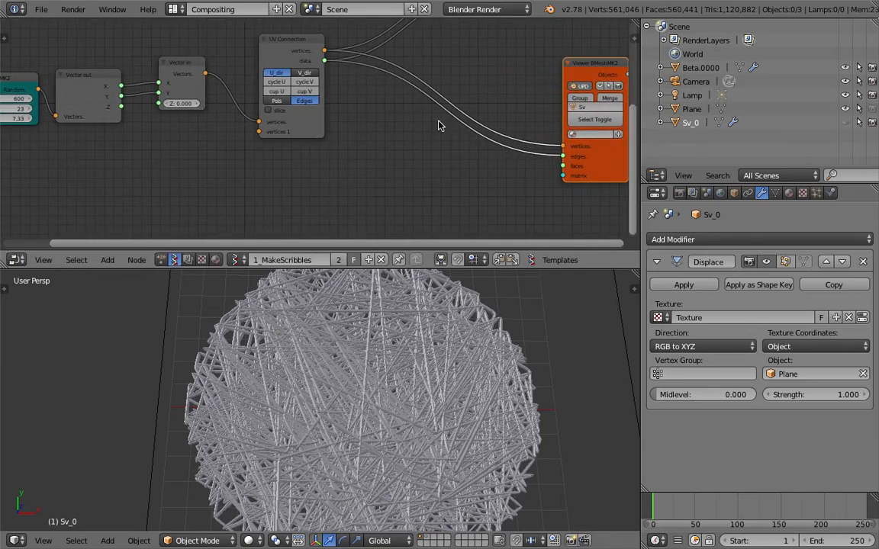
Browse the 'interpo' node search results, then close the search without adding a node
{"action": "key", "text": "space"}
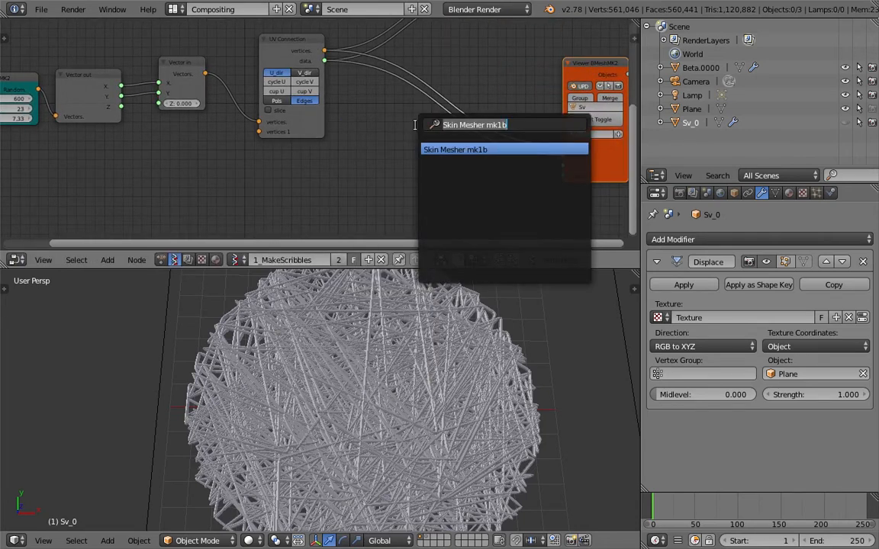
{"action": "type", "text": "interpo"}
{"action": "key", "text": "Down"}
{"action": "key", "text": "Down"}
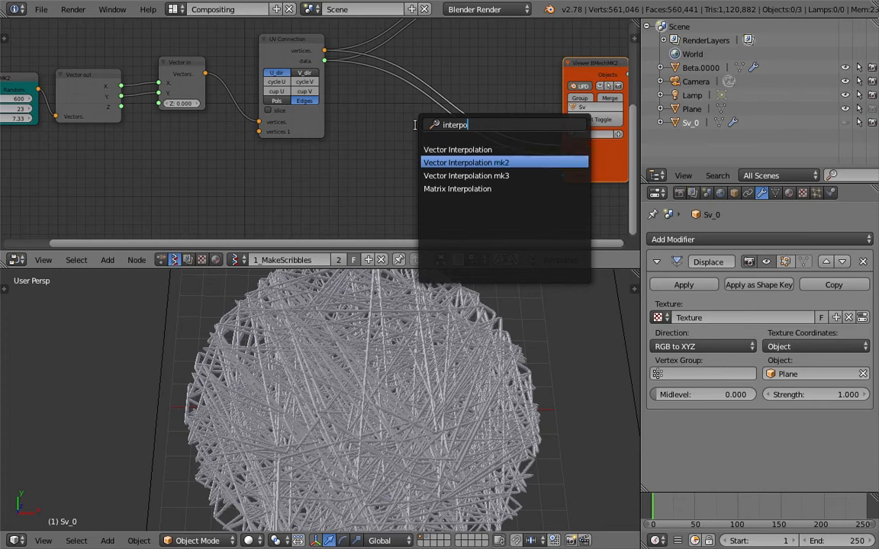
{"action": "key", "text": "Escape"}
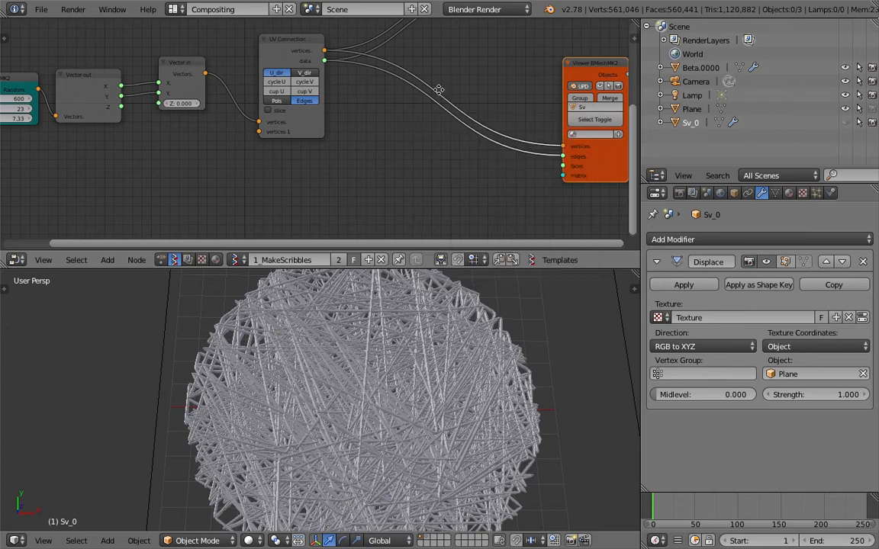
{"action": "middle_click_drag", "start_coordinate": [440, 91], "coordinate": [367, 169]}
Turn off UPD live updates on Viewer BMesh and shift both viewer nodes right
{"action": "left_click", "coordinate": [511, 168]}
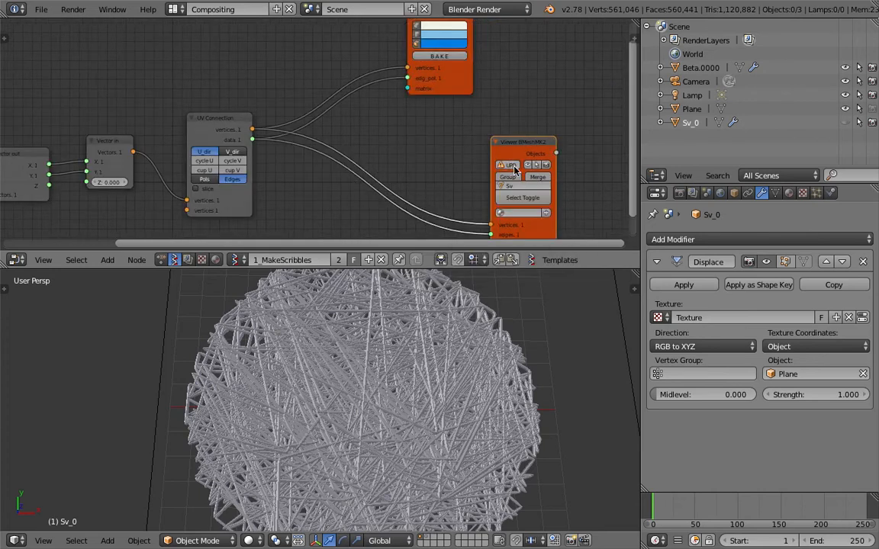
{"action": "left_click_drag", "start_coordinate": [512, 142], "coordinate": [524, 175]}
{"action": "left_click_drag", "start_coordinate": [471, 85], "coordinate": [559, 90]}
Add a Vector Interpolation node (search 'inte') onto the Vector in–UV Connection link
{"action": "key", "text": "shift+a"}
{"action": "left_click", "coordinate": [334, 59]}
{"action": "type", "text": "inte"}
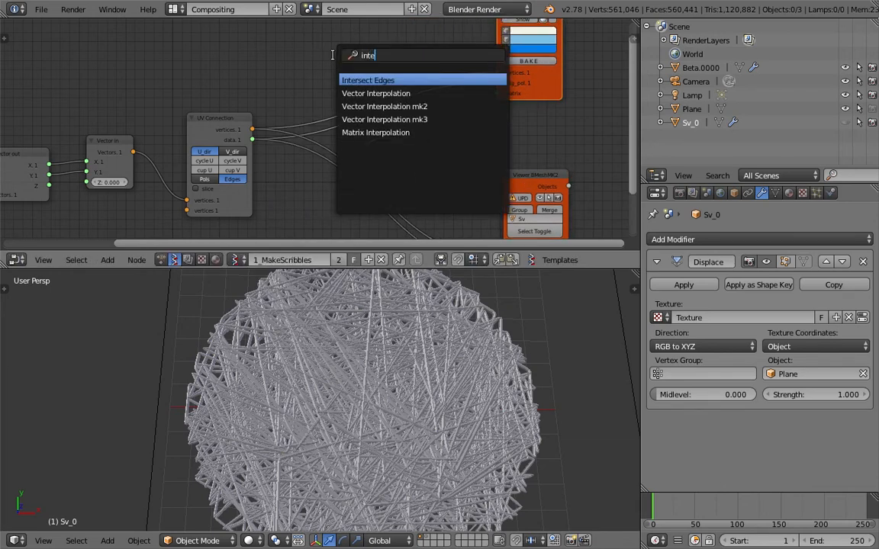
{"action": "key", "text": "Down"}
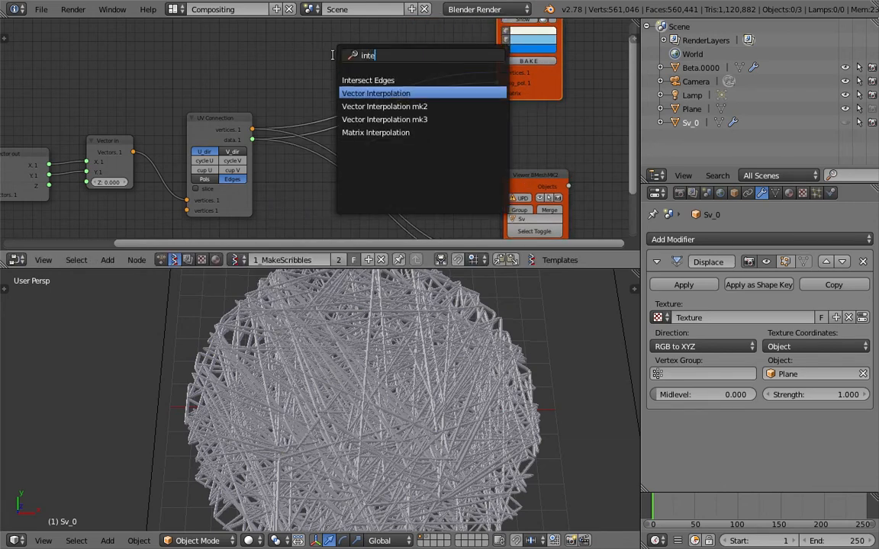
{"action": "key", "text": "Return"}
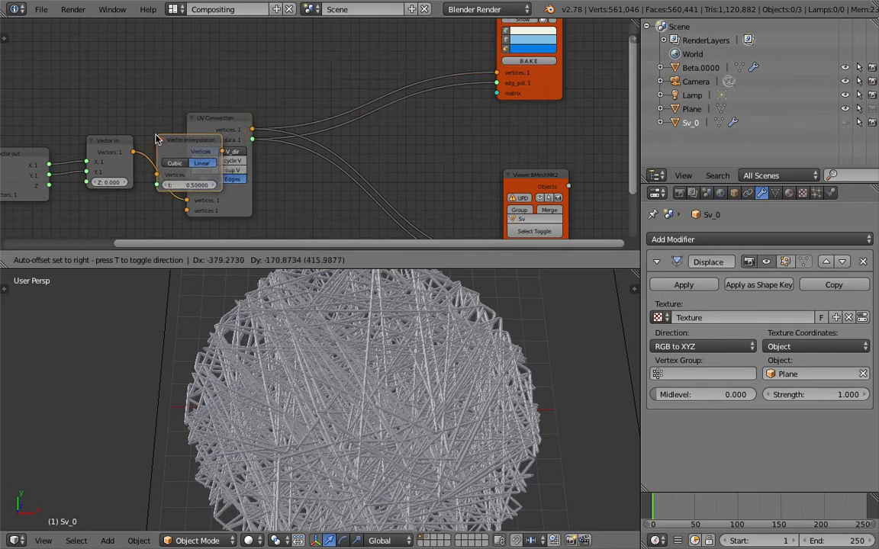
{"action": "left_click", "coordinate": [169, 142]}
{"action": "scroll", "coordinate": [208, 135], "scroll_direction": "up", "scroll_amount": 5, "text": "ctrl"}
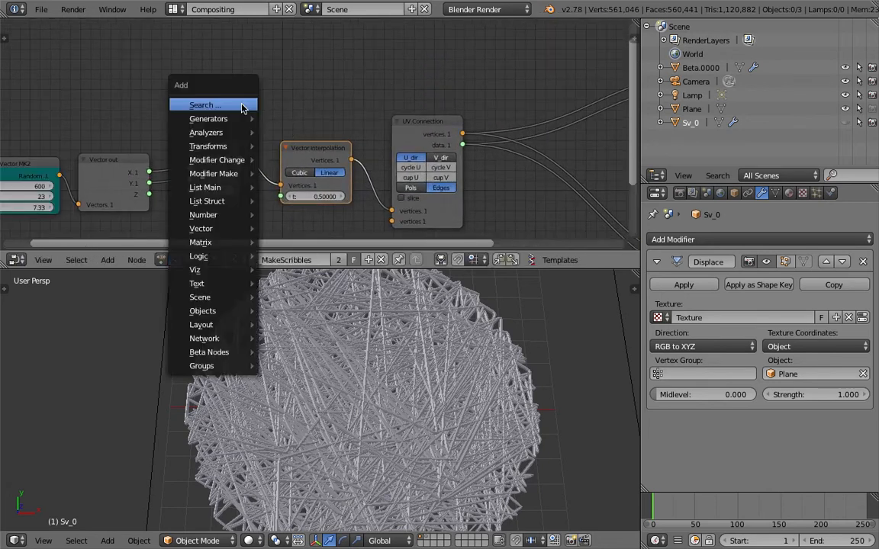
Add a Range Float node in Count mode (0 to 1, count 10) feeding Vector Interpolation's t
{"action": "key", "text": "space"}
{"action": "type", "text": "range"}
{"action": "key", "text": "Down"}
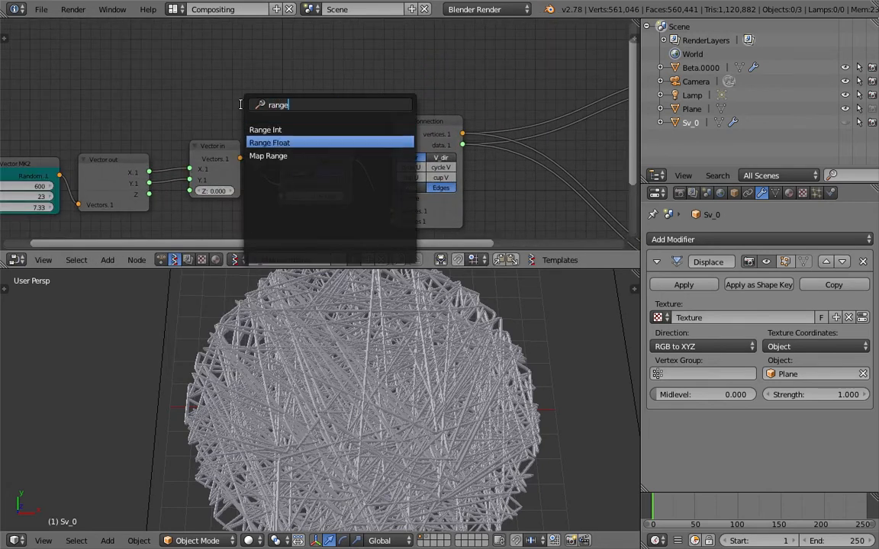
{"action": "key", "text": "Return"}
{"action": "left_click", "coordinate": [235, 70]}
{"action": "left_click_drag", "start_coordinate": [238, 65], "coordinate": [281, 196]}
{"action": "scroll", "coordinate": [359, 101], "scroll_direction": "down", "scroll_amount": 2}
{"action": "left_click", "coordinate": [161, 105]}
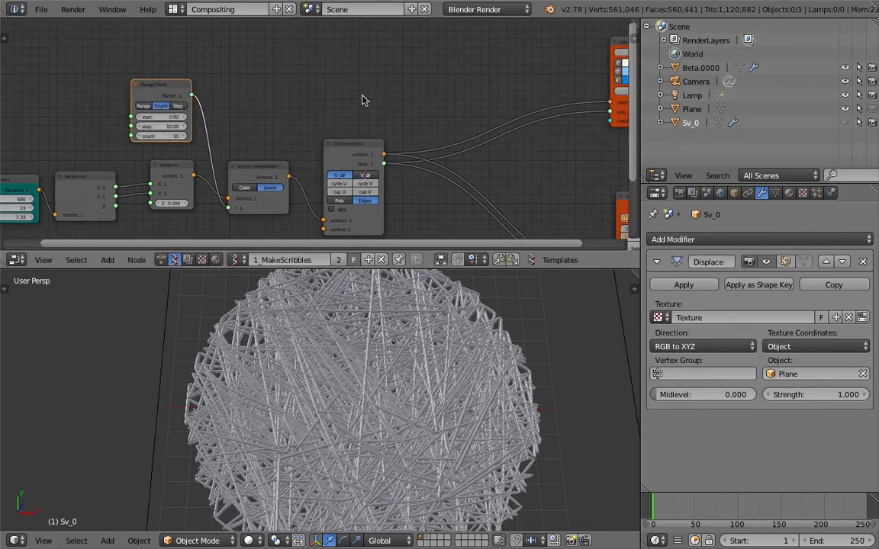
{"action": "scroll", "coordinate": [273, 111], "scroll_direction": "down", "scroll_amount": 1}
{"action": "middle_click_drag", "start_coordinate": [412, 98], "coordinate": [367, 101]}
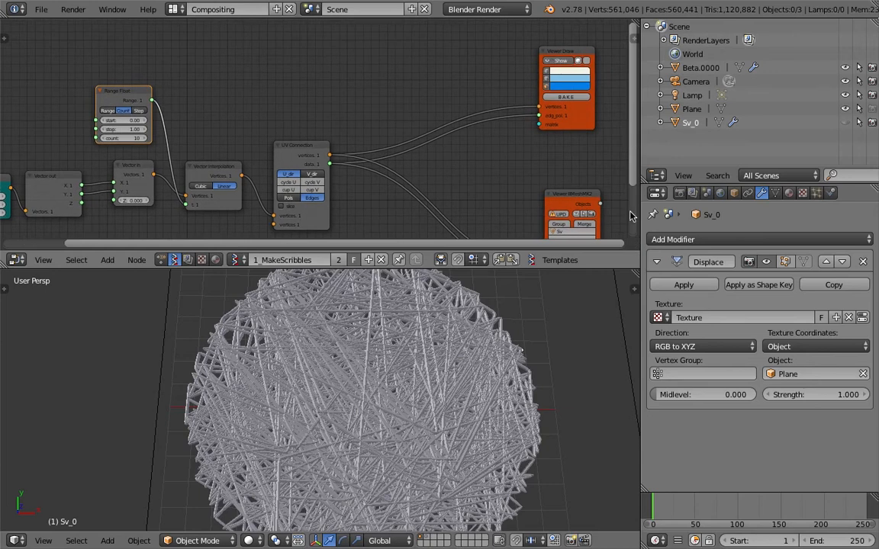
Move the skinned object Beta.0000 off the visible layer to layer 2
{"action": "right_click", "coordinate": [493, 351]}
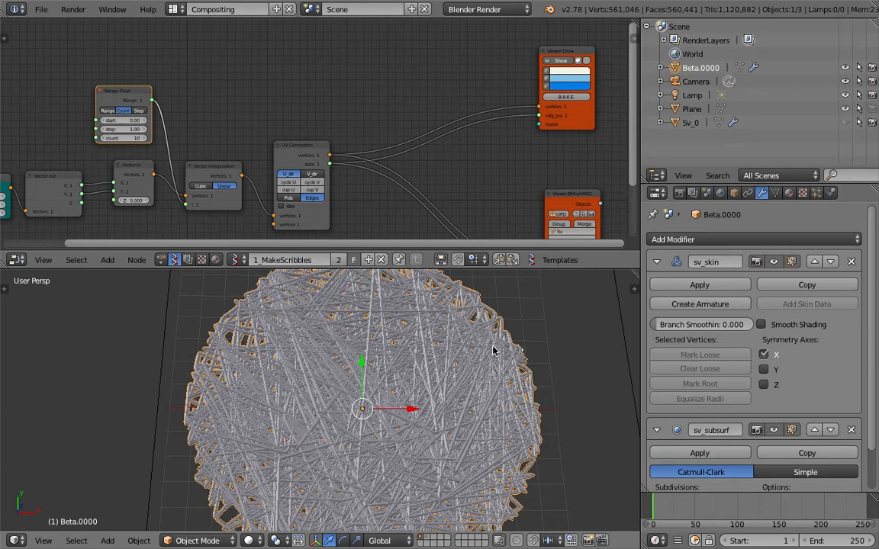
{"action": "key", "text": "m"}
{"action": "key", "text": "2"}
{"action": "scroll", "coordinate": [432, 384], "scroll_direction": "down", "scroll_amount": 3}
{"action": "key", "text": "ctrl+s"}
{"action": "left_click", "coordinate": [432, 384]}
Raise the Range Float count from 10 to 2000, then set it to 2500
{"action": "middle_click_drag", "start_coordinate": [226, 73], "coordinate": [257, 52]}
{"action": "left_click_drag", "start_coordinate": [165, 119], "coordinate": [512, 119]}
{"action": "left_click_drag", "start_coordinate": [162, 118], "coordinate": [528, 119]}
{"action": "key", "text": "Return"}
{"action": "scroll", "coordinate": [374, 388], "scroll_direction": "up", "scroll_amount": 7}
{"action": "scroll", "coordinate": [374, 388], "scroll_direction": "down", "scroll_amount": 4}
{"action": "mouse_move", "coordinate": [374, 388]}
{"action": "middle_mouse_down"}
{"action": "mouse_move", "coordinate": [385, 399]}
{"action": "mouse_move", "coordinate": [369, 362]}
{"action": "mouse_move", "coordinate": [368, 393]}
{"action": "middle_mouse_up"}
{"action": "key", "text": "a"}
{"action": "key", "text": "a"}
{"action": "left_click", "coordinate": [165, 117]}
{"action": "type", "text": "2500"}
{"action": "key", "text": "Return"}
Re-enable UPD on Viewer BMesh to regenerate the denser scribble disc, and jump to frame 9
{"action": "middle_click_drag", "start_coordinate": [385, 405], "coordinate": [407, 375]}
{"action": "scroll", "coordinate": [400, 362], "scroll_direction": "down", "scroll_amount": 2}
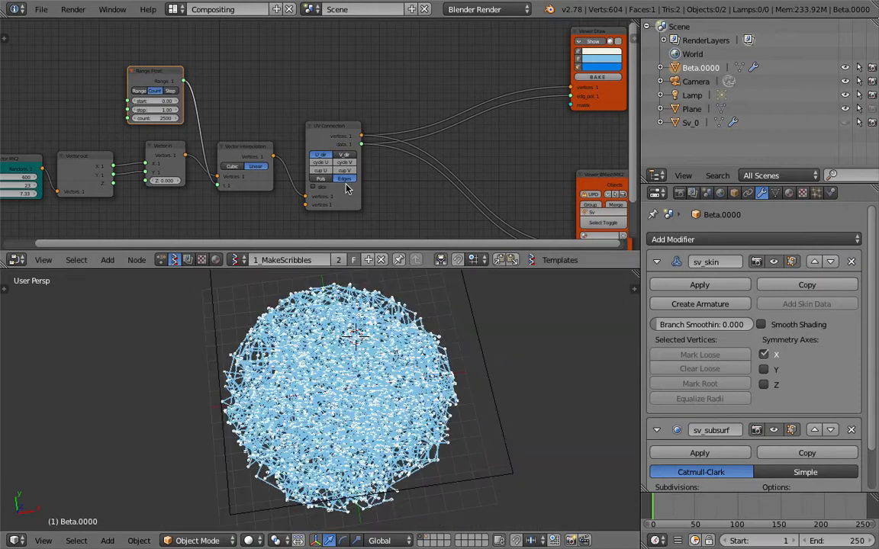
{"action": "middle_click_drag", "start_coordinate": [331, 138], "coordinate": [300, 135]}
{"action": "middle_click_drag", "start_coordinate": [450, 200], "coordinate": [397, 150]}
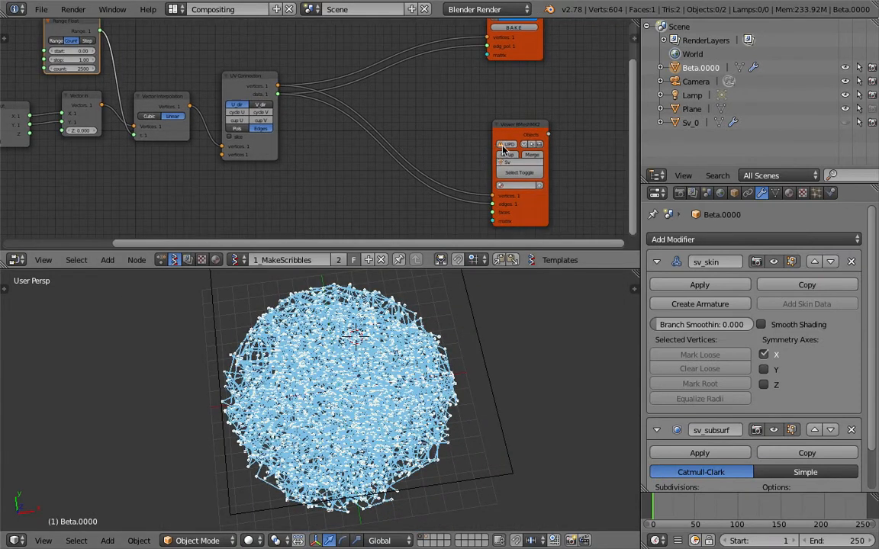
{"action": "left_click", "coordinate": [505, 145]}
{"action": "middle_click_drag", "start_coordinate": [516, 360], "coordinate": [483, 349]}
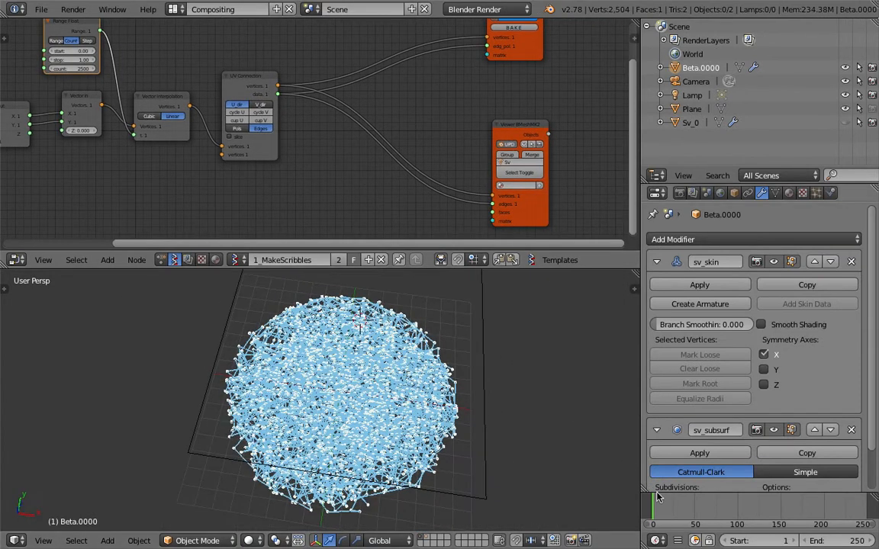
{"action": "left_click", "coordinate": [661, 509]}
{"action": "middle_click_drag", "start_coordinate": [465, 447], "coordinate": [448, 335]}
{"action": "mouse_move", "coordinate": [493, 35]}
{"action": "middle_mouse_down"}
{"action": "mouse_move", "coordinate": [482, 61]}
{"action": "mouse_move", "coordinate": [489, 84]}
{"action": "middle_mouse_up"}
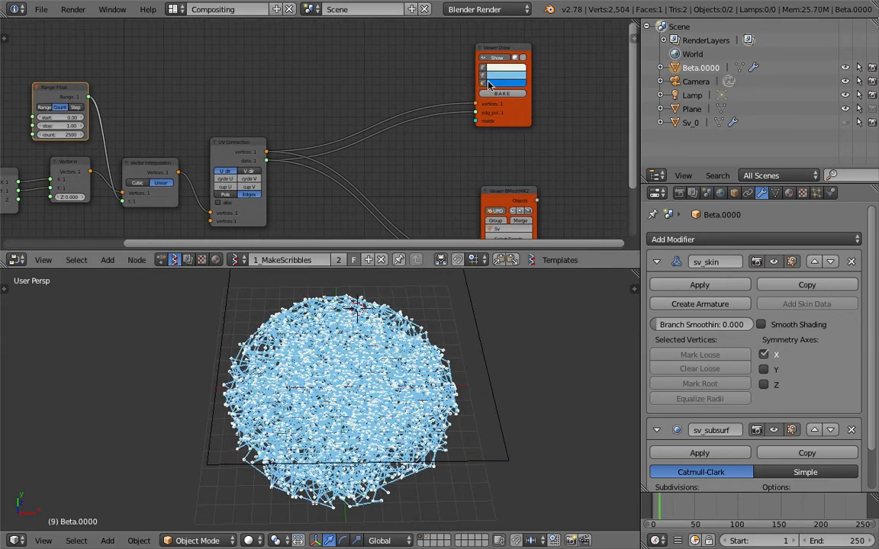
Turn off the Viewer Draw line preview and switch to the layer holding the skinned scribble
{"action": "left_click", "coordinate": [494, 58]}
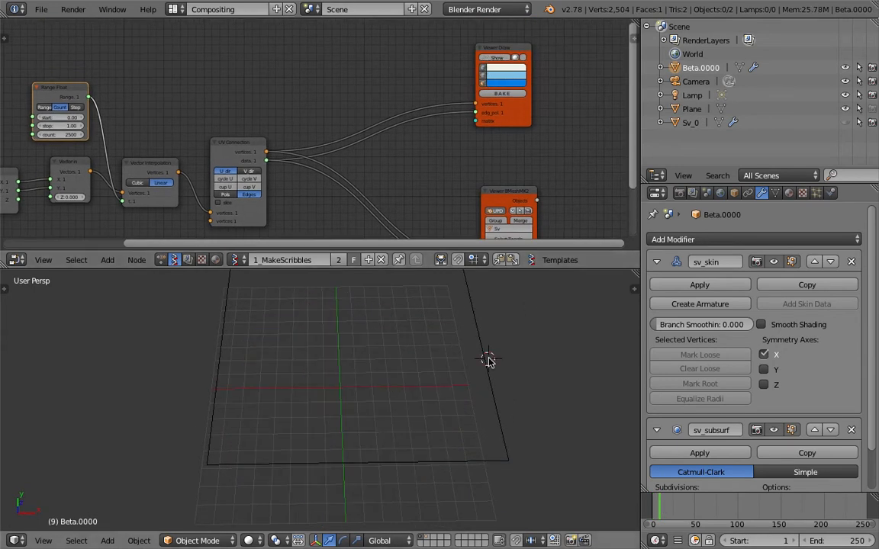
{"action": "key", "text": "1"}
{"action": "left_click", "coordinate": [412, 367]}
{"action": "scroll", "coordinate": [412, 368], "scroll_direction": "down", "scroll_amount": 4}
{"action": "scroll", "coordinate": [384, 398], "scroll_direction": "up", "scroll_amount": 4}
{"action": "middle_click_drag", "start_coordinate": [384, 398], "coordinate": [388, 419]}
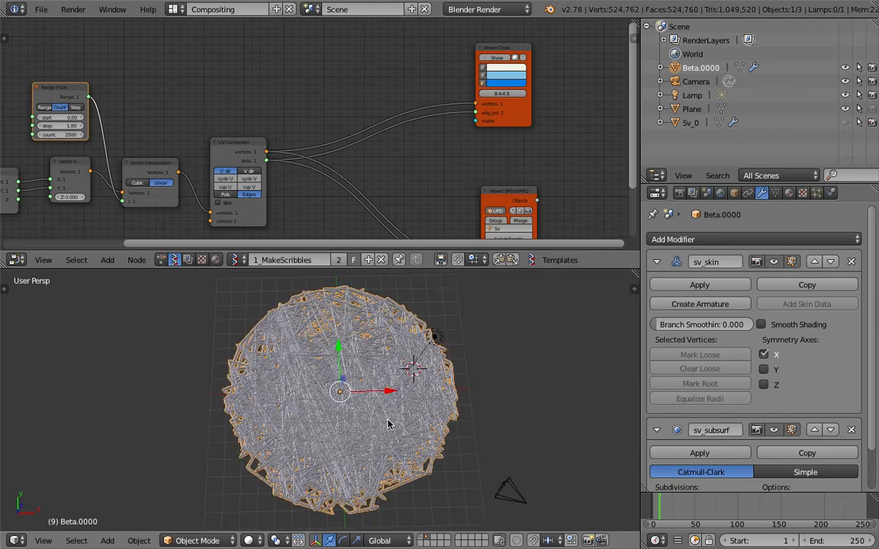
Send Beta.0000 to layer 1 and display layer 1 with the plane
{"action": "key", "text": "m"}
{"action": "key", "text": "1"}
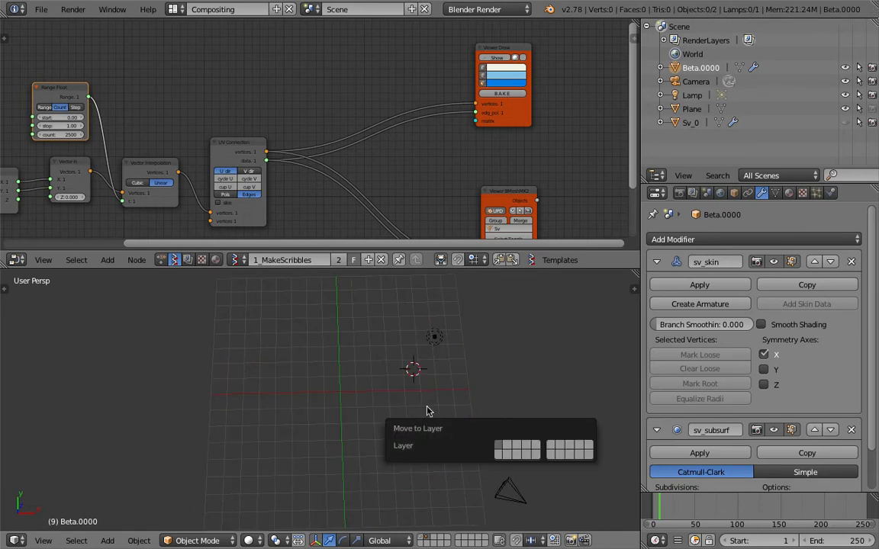
{"action": "left_click", "coordinate": [495, 341]}
{"action": "left_click", "coordinate": [502, 348]}
{"action": "key", "text": "1"}
{"action": "scroll", "coordinate": [481, 354], "scroll_direction": "up", "scroll_amount": 10}
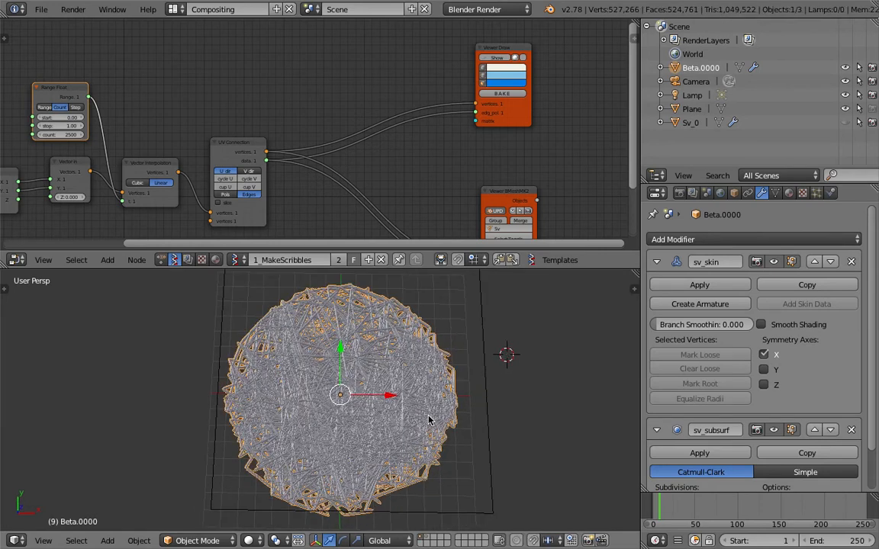
{"action": "scroll", "coordinate": [430, 394], "scroll_direction": "up", "scroll_amount": 2}
Reselect Beta.0000 and orbit to a tilted view of the dense ball
{"action": "right_click", "coordinate": [430, 394]}
{"action": "key", "text": "a"}
{"action": "scroll", "coordinate": [430, 394], "scroll_direction": "down", "scroll_amount": 4}
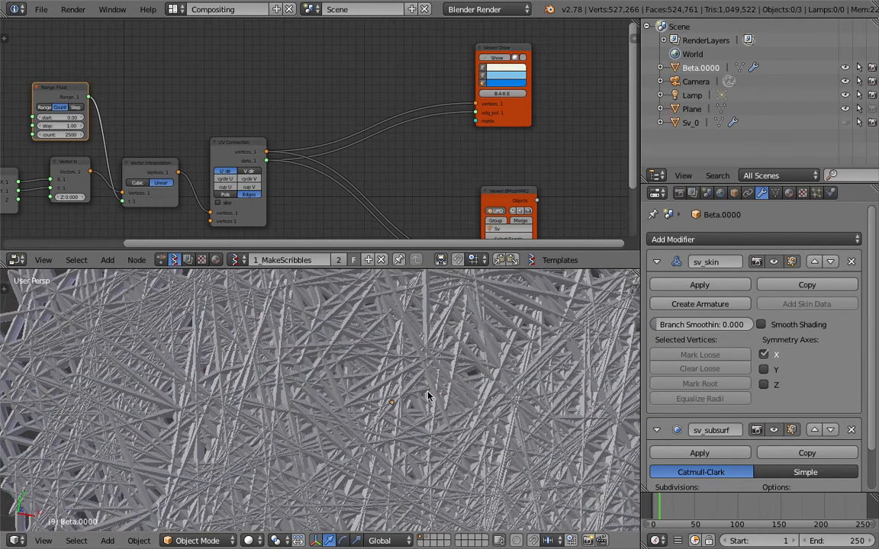
{"action": "right_click", "coordinate": [428, 396]}
{"action": "scroll", "coordinate": [428, 395], "scroll_direction": "down", "scroll_amount": 3}
{"action": "middle_click_drag", "start_coordinate": [447, 178], "coordinate": [385, 108]}
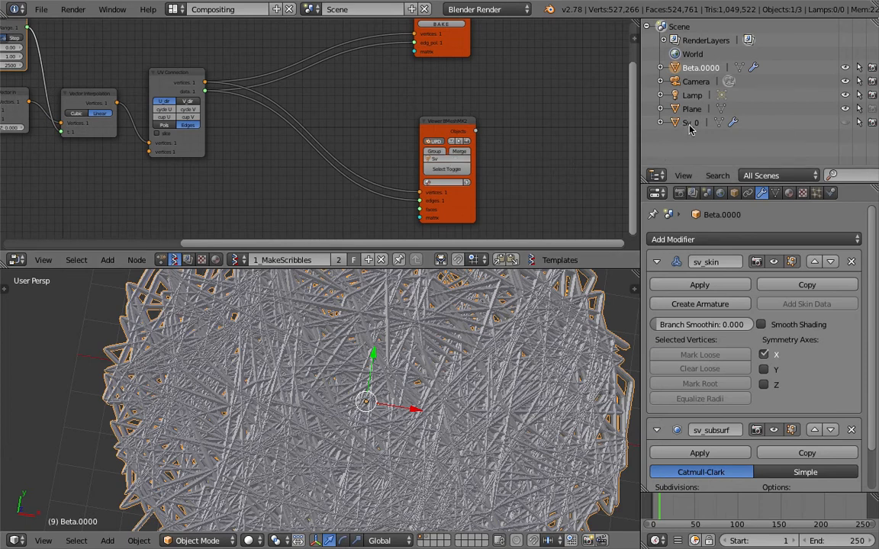
{"action": "middle_click_drag", "start_coordinate": [507, 348], "coordinate": [514, 315]}
{"action": "scroll", "coordinate": [497, 327], "scroll_direction": "down", "scroll_amount": 1}
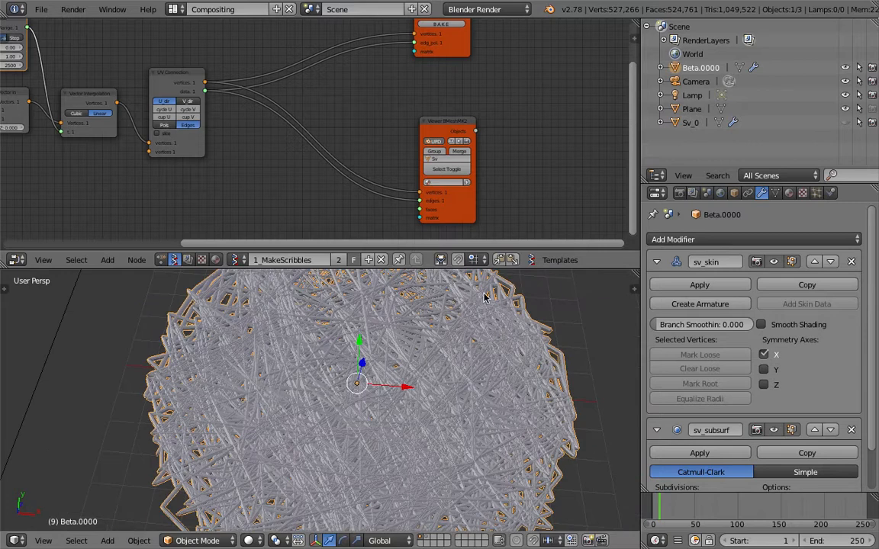
{"action": "middle_click_drag", "start_coordinate": [338, 89], "coordinate": [338, 107]}
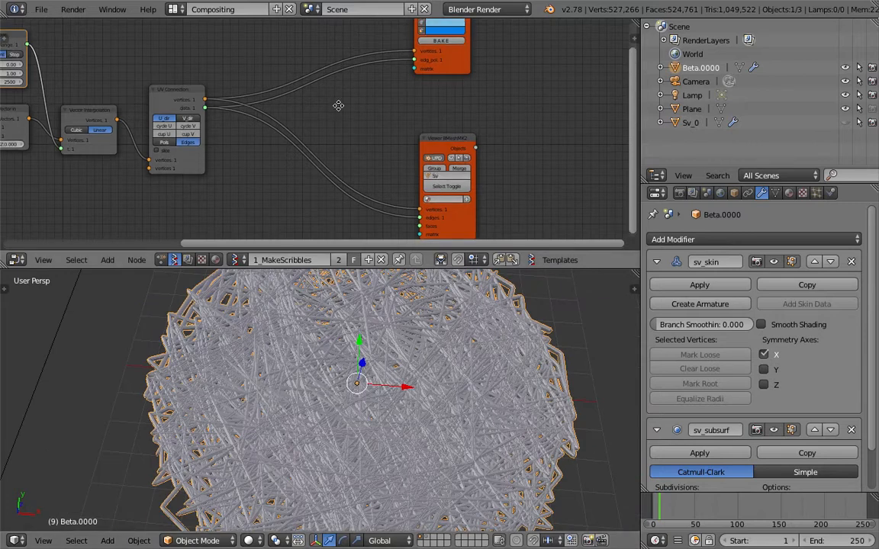
Hide Beta.0000, then unhide and select the Sv_0 scribble lines
{"action": "left_click", "coordinate": [845, 69]}
{"action": "scroll", "coordinate": [474, 367], "scroll_direction": "down", "scroll_amount": 5}
{"action": "middle_click_drag", "start_coordinate": [376, 354], "coordinate": [392, 352]}
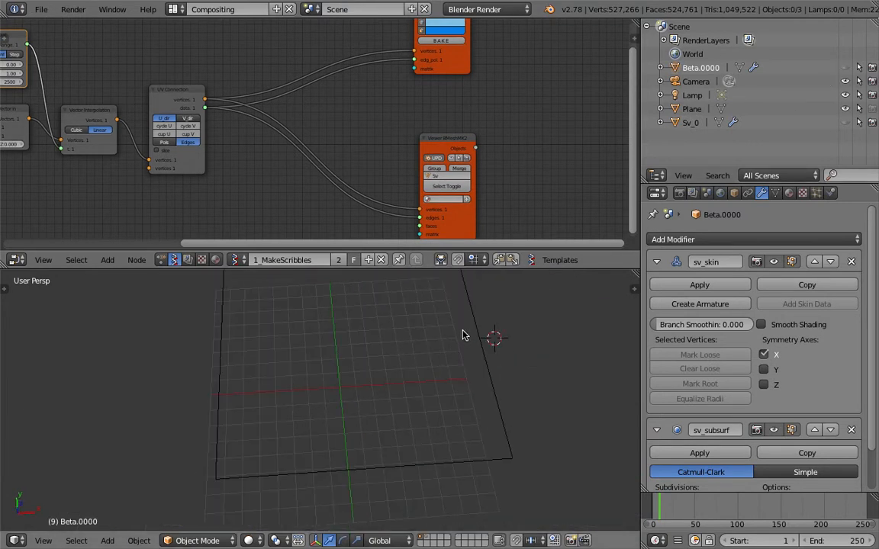
{"action": "left_click", "coordinate": [845, 122]}
{"action": "right_click", "coordinate": [382, 402]}
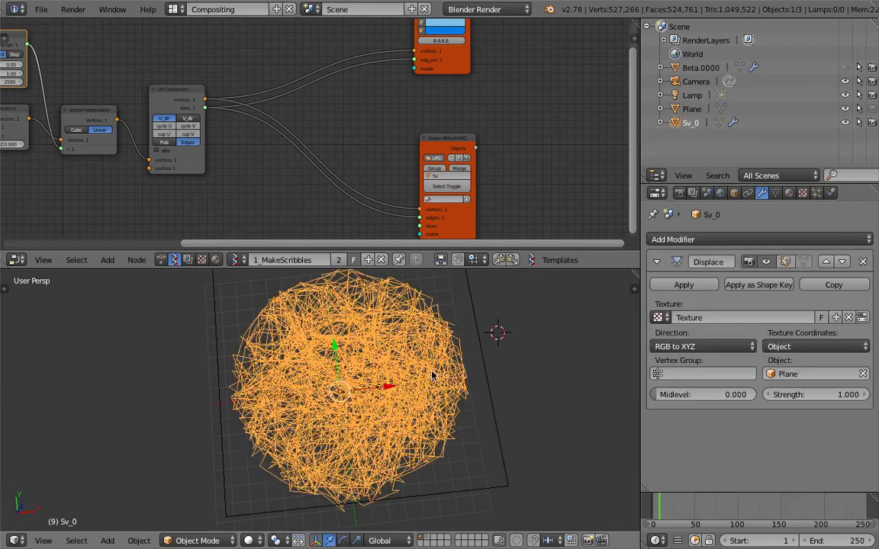
{"action": "scroll", "coordinate": [425, 403], "scroll_direction": "up", "scroll_amount": 5}
{"action": "scroll", "coordinate": [425, 402], "scroll_direction": "down", "scroll_amount": 8}
{"action": "middle_click_drag", "start_coordinate": [410, 377], "coordinate": [371, 441], "text": "shift"}
{"action": "scroll", "coordinate": [389, 415], "scroll_direction": "up", "scroll_amount": 3}
{"action": "mouse_move", "coordinate": [361, 406]}
{"action": "middle_mouse_down"}
{"action": "mouse_move", "coordinate": [313, 382]}
{"action": "mouse_move", "coordinate": [310, 345]}
{"action": "mouse_move", "coordinate": [327, 358]}
{"action": "mouse_move", "coordinate": [306, 411]}
{"action": "mouse_move", "coordinate": [378, 327]}
{"action": "mouse_move", "coordinate": [347, 420]}
{"action": "mouse_move", "coordinate": [306, 373]}
{"action": "mouse_move", "coordinate": [337, 425]}
{"action": "mouse_move", "coordinate": [323, 432]}
{"action": "middle_mouse_up"}
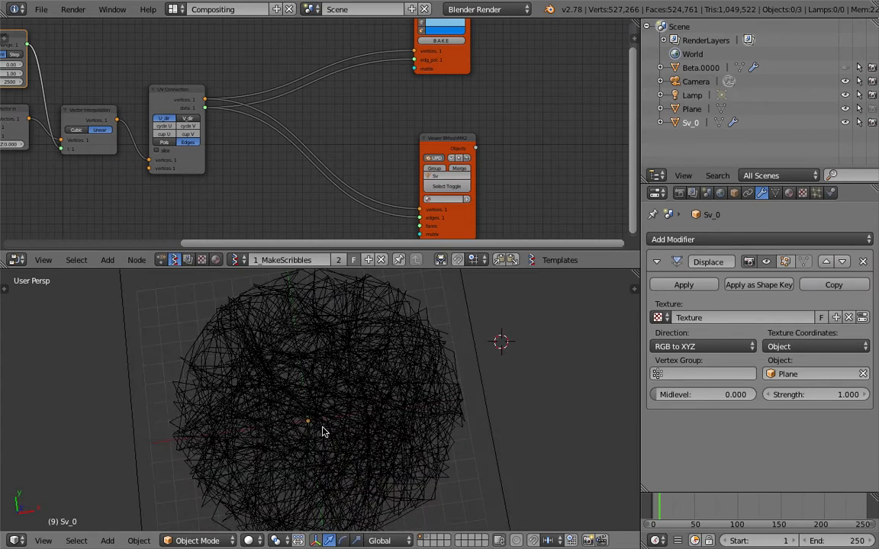
Save the file as random_lines_scribbles_004.blend by incrementing the file name
{"action": "left_click", "coordinate": [38, 9]}
{"action": "left_click", "coordinate": [126, 136]}
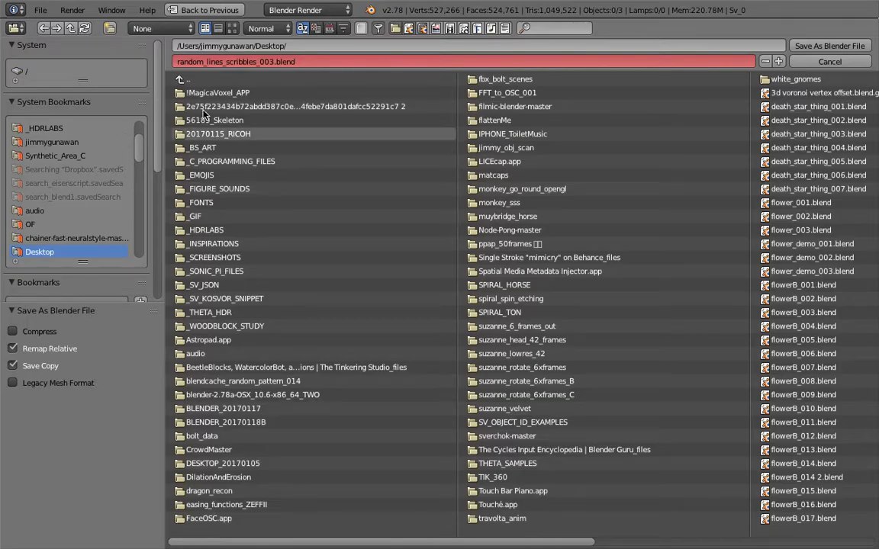
{"action": "key", "text": "Escape"}
{"action": "left_click", "coordinate": [41, 11]}
{"action": "left_click", "coordinate": [89, 129]}
{"action": "key", "text": "KP_Add"}
{"action": "left_click", "coordinate": [801, 42]}
{"action": "middle_click_drag", "start_coordinate": [293, 428], "coordinate": [396, 408]}
{"action": "left_click", "coordinate": [43, 541]}
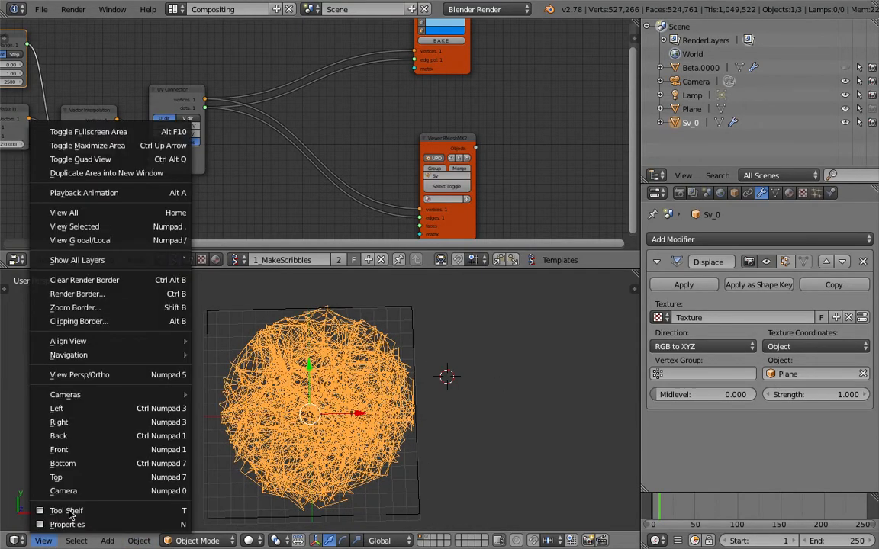
Switch to Top view and roughly move and scale the Plane around the scribble ball
{"action": "left_click", "coordinate": [66, 477]}
{"action": "right_click", "coordinate": [417, 347]}
{"action": "key", "text": "g"}
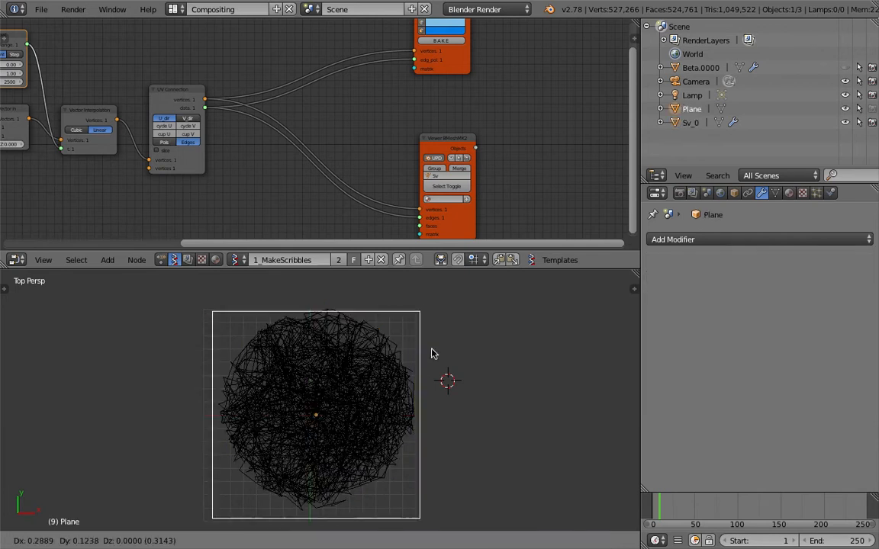
{"action": "left_click", "coordinate": [432, 348]}
{"action": "key", "text": "s"}
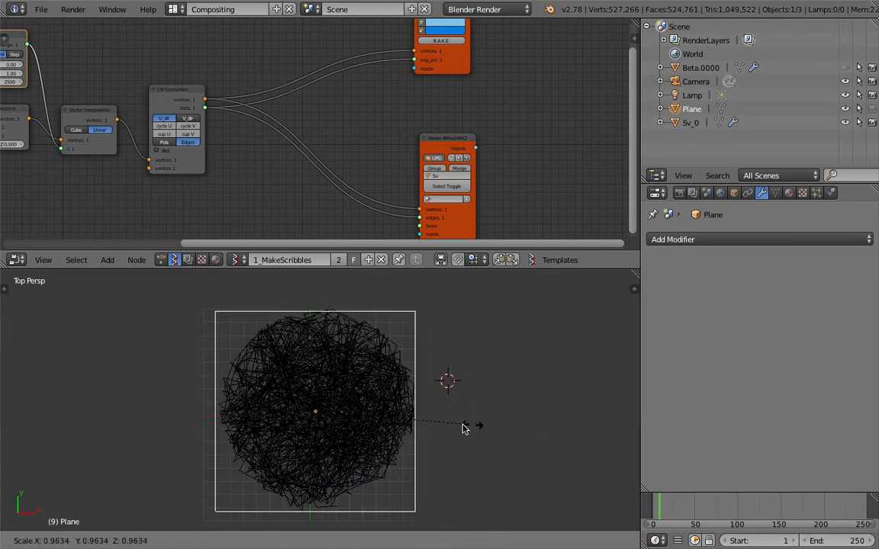
{"action": "left_click", "coordinate": [496, 435]}
Refine the Plane's position and scale to about 1.07 so it frames the ball
{"action": "key", "text": "g"}
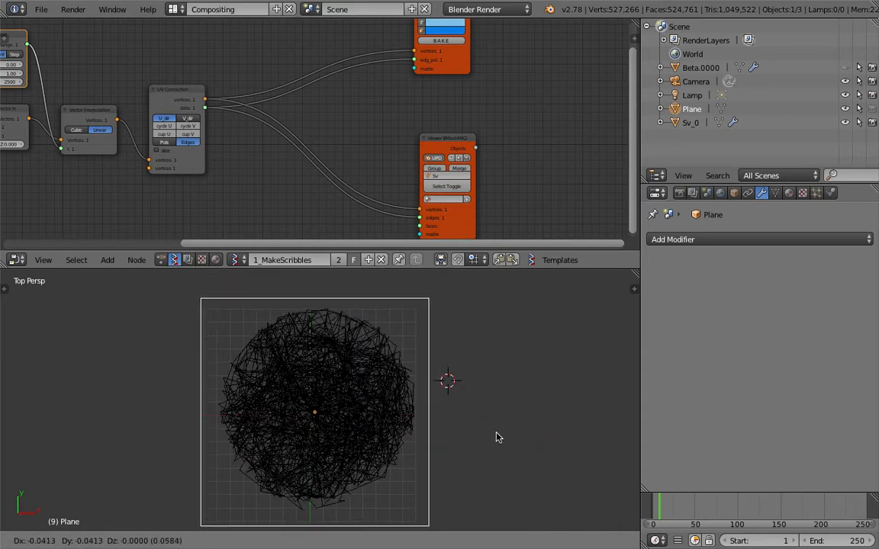
{"action": "left_click", "coordinate": [498, 429]}
{"action": "key", "text": "s"}
{"action": "left_click", "coordinate": [496, 427]}
{"action": "key", "text": "g"}
{"action": "left_click", "coordinate": [495, 427]}
{"action": "key", "text": "s"}
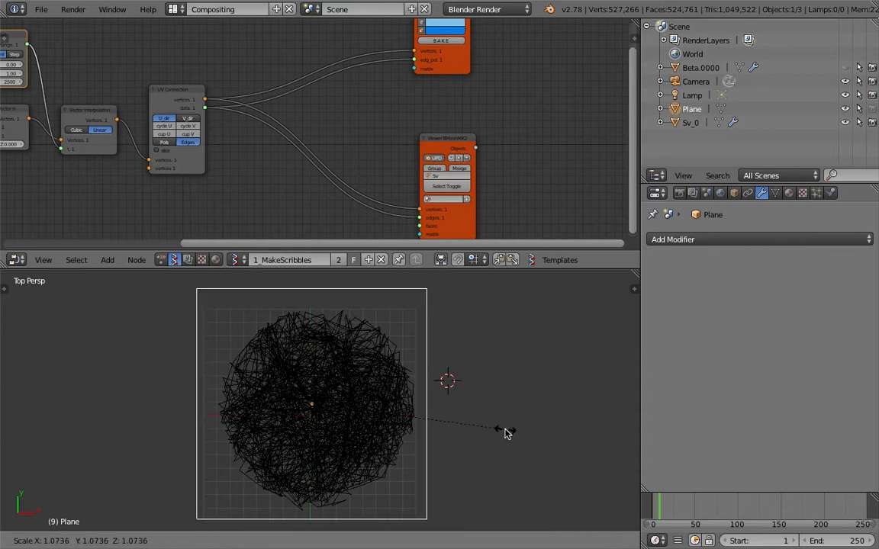
{"action": "left_click", "coordinate": [506, 432]}
Select Sv_0 and save over random_lines_scribbles_004.blend
{"action": "right_click", "coordinate": [409, 390]}
{"action": "key", "text": "ctrl+s"}
{"action": "left_click", "coordinate": [406, 384]}
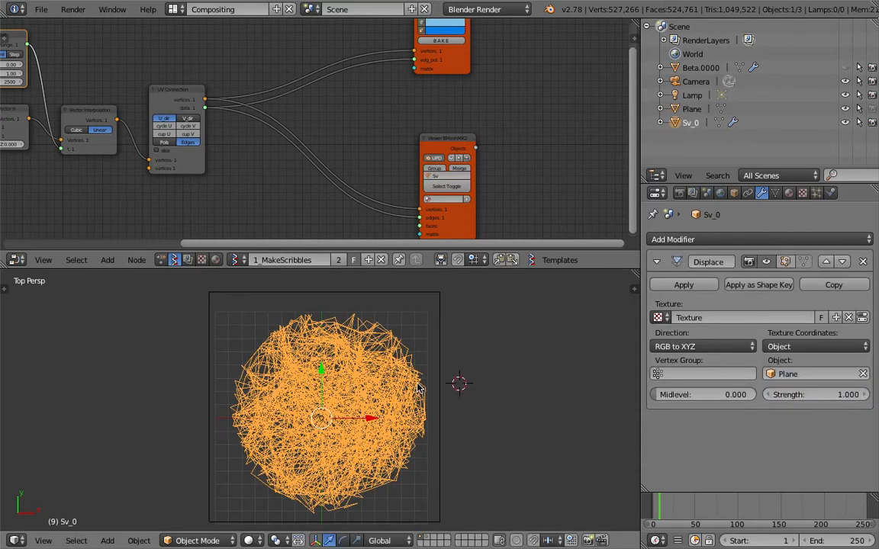
{"action": "scroll", "coordinate": [389, 391], "scroll_direction": "up", "scroll_amount": 4}
{"action": "scroll", "coordinate": [389, 389], "scroll_direction": "down", "scroll_amount": 4}
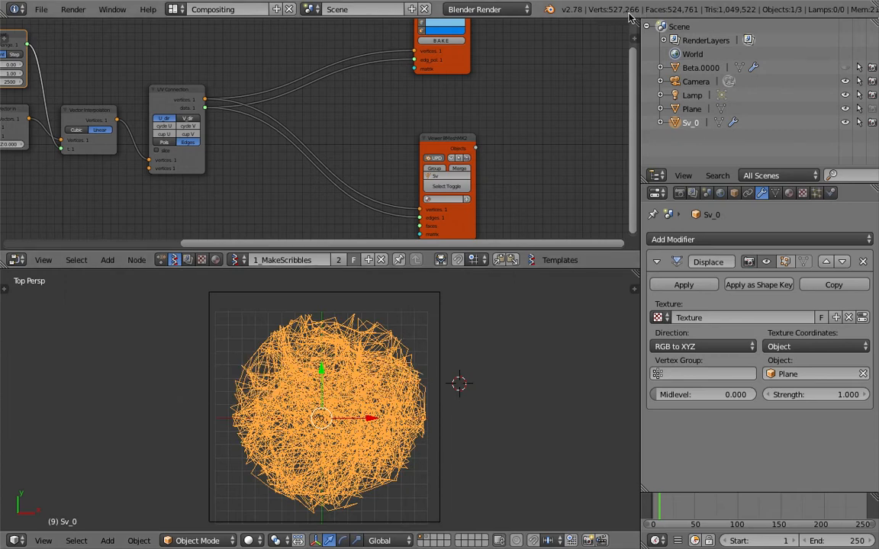
{"action": "scroll", "coordinate": [427, 358], "scroll_direction": "up", "scroll_amount": 1}
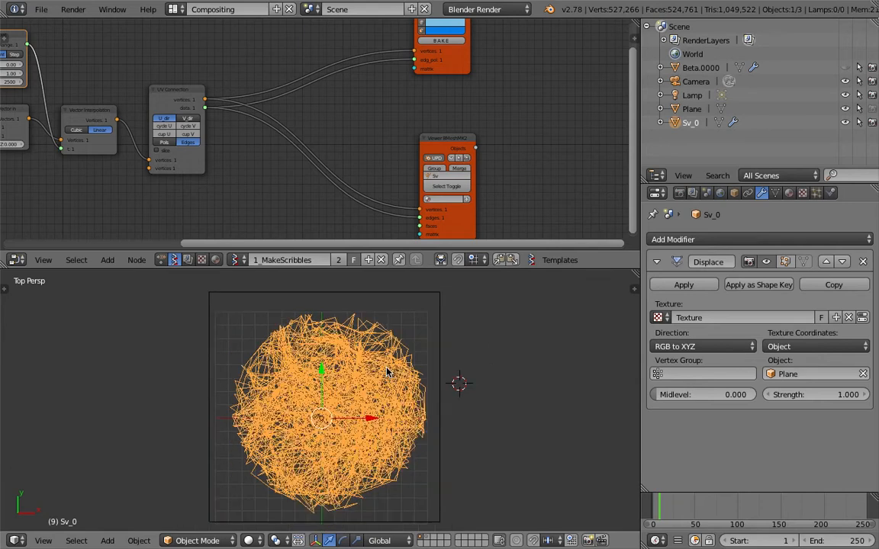
{"action": "middle_click_drag", "start_coordinate": [237, 168], "coordinate": [395, 161]}
Switch to the NodeTree tree, rename it 2_SkinSampler, and save the file
{"action": "left_click", "coordinate": [245, 264]}
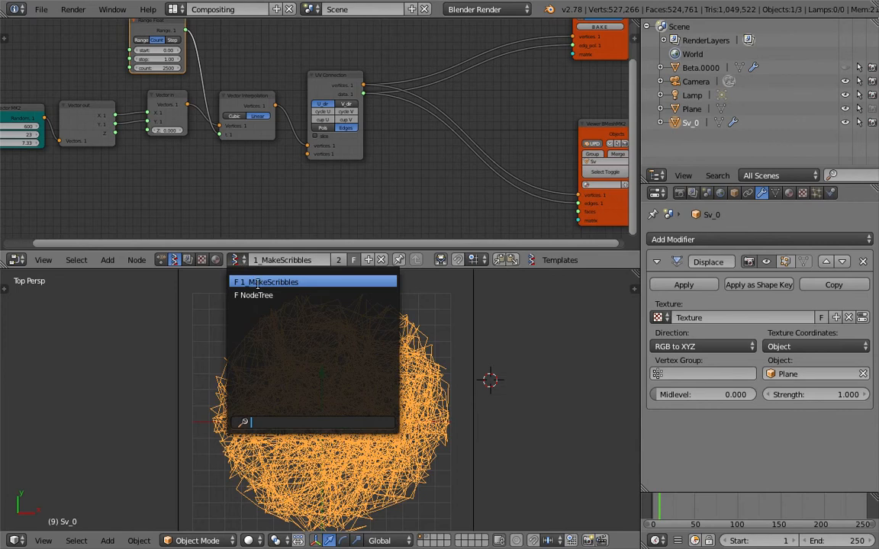
{"action": "left_click", "coordinate": [268, 294]}
{"action": "left_click", "coordinate": [331, 260]}
{"action": "type", "text": "2"}
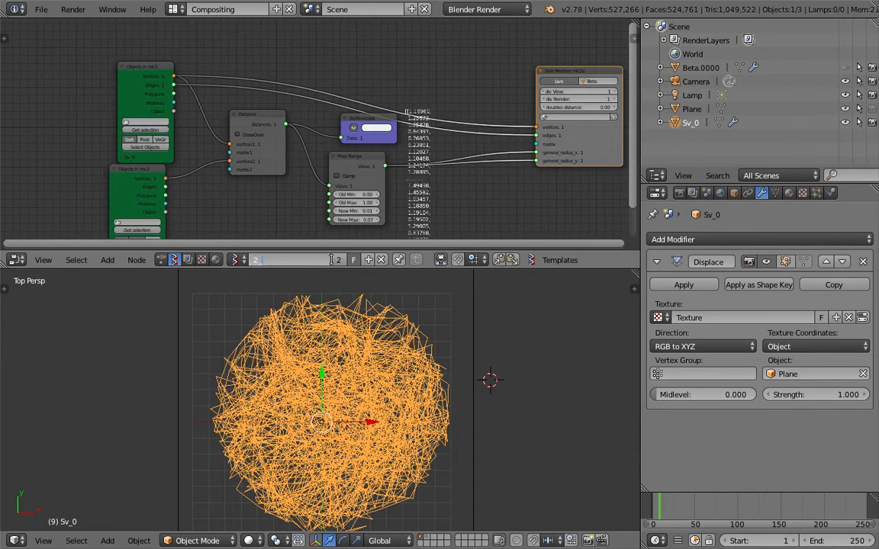
{"action": "type", "text": "_SkinSampler"}
{"action": "key", "text": "Return"}
{"action": "middle_click_drag", "start_coordinate": [297, 182], "coordinate": [304, 149]}
{"action": "key", "text": "ctrl+s"}
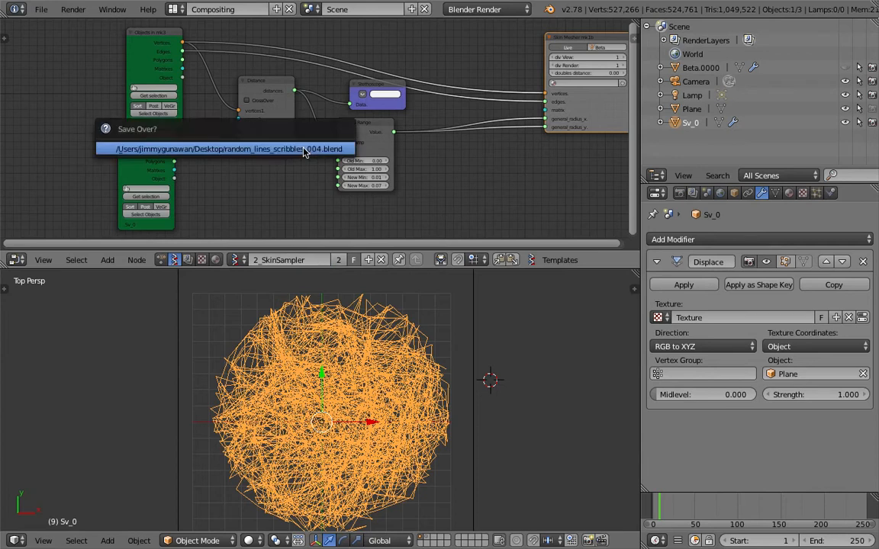
{"action": "left_click", "coordinate": [305, 149]}
{"action": "scroll", "coordinate": [143, 163], "scroll_direction": "up", "scroll_amount": 3}
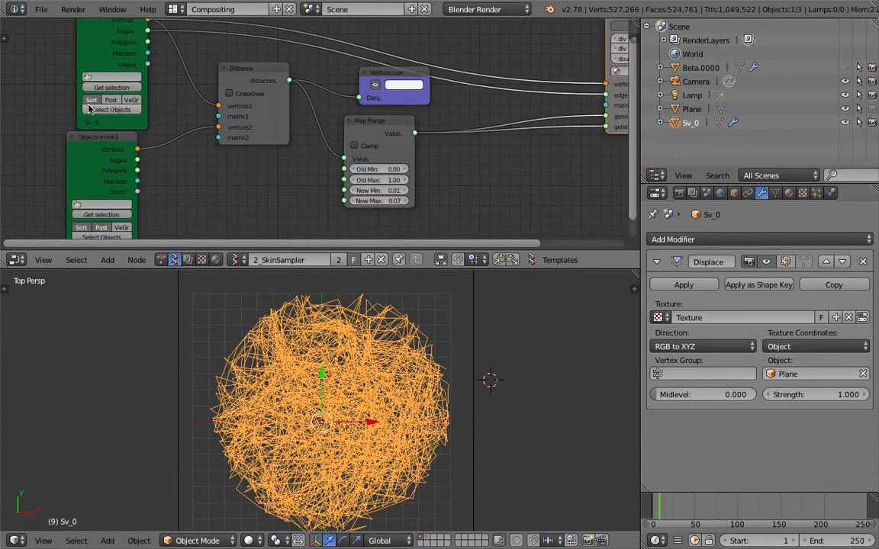
{"action": "middle_click_drag", "start_coordinate": [90, 155], "coordinate": [91, 176]}
Link the upper and lower Objects nodes' Matrices to Distance matrix1 and matrix2
{"action": "left_click_drag", "start_coordinate": [140, 83], "coordinate": [211, 147]}
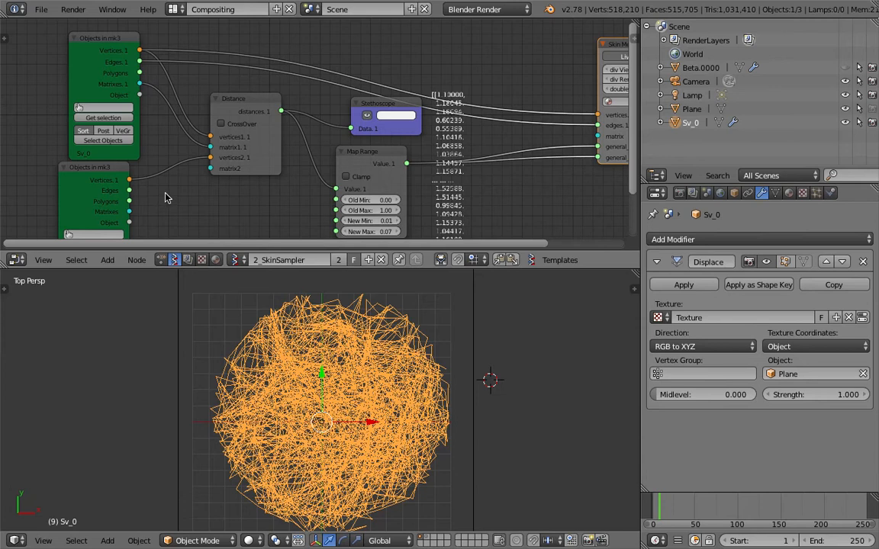
{"action": "left_click_drag", "start_coordinate": [129, 211], "coordinate": [211, 168]}
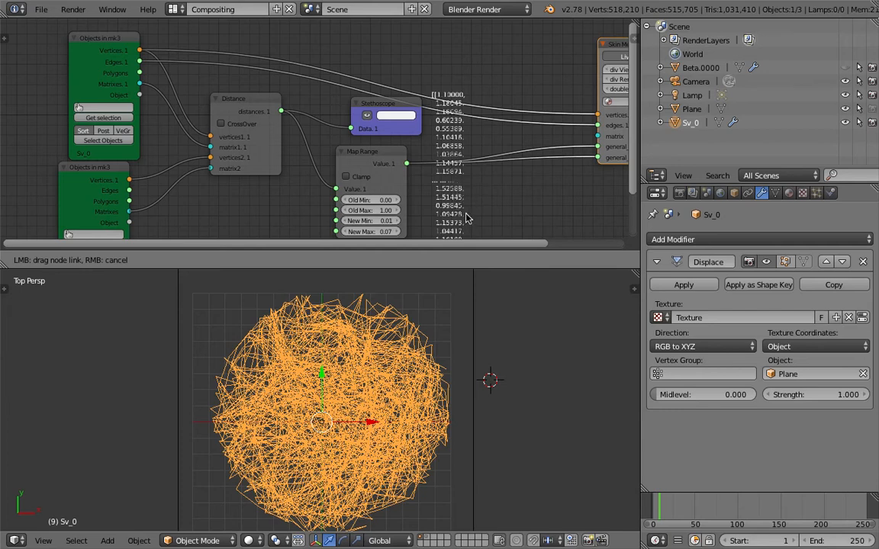
{"action": "middle_click_drag", "start_coordinate": [464, 214], "coordinate": [439, 155]}
{"action": "scroll", "coordinate": [467, 141], "scroll_direction": "up", "scroll_amount": 2}
{"action": "scroll", "coordinate": [466, 147], "scroll_direction": "up", "scroll_amount": 2}
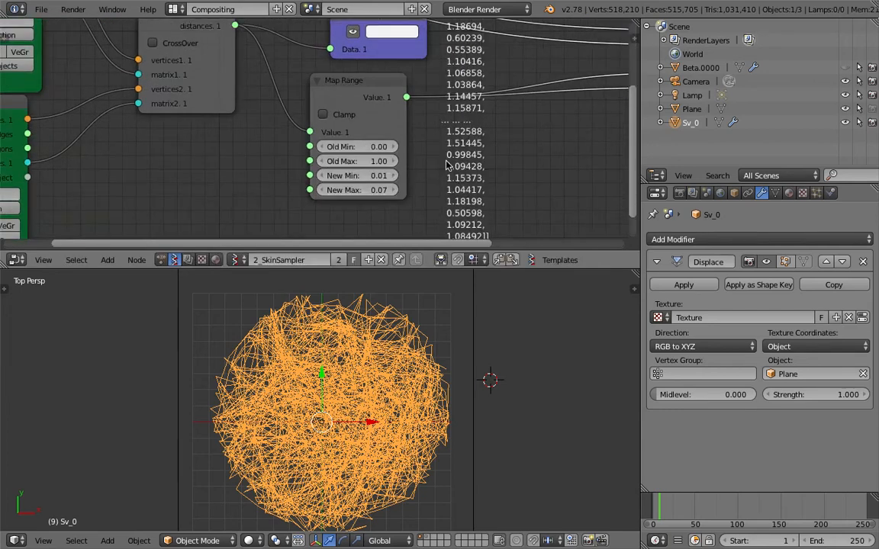
Enter Map Range Old Max 1.5, New Min 0.005 and New Max 0.01 for much thinner tubes
{"action": "left_click", "coordinate": [365, 161]}
{"action": "type", "text": "1.5"}
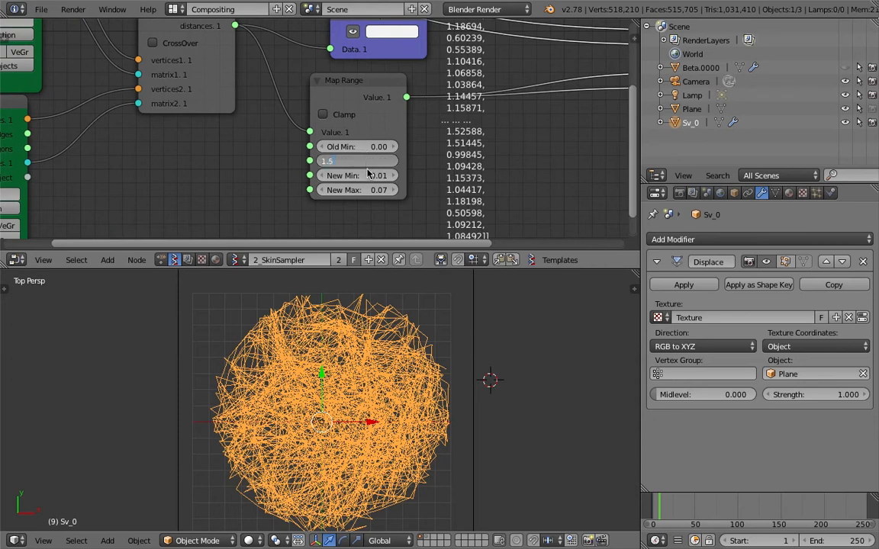
{"action": "key", "text": "Return"}
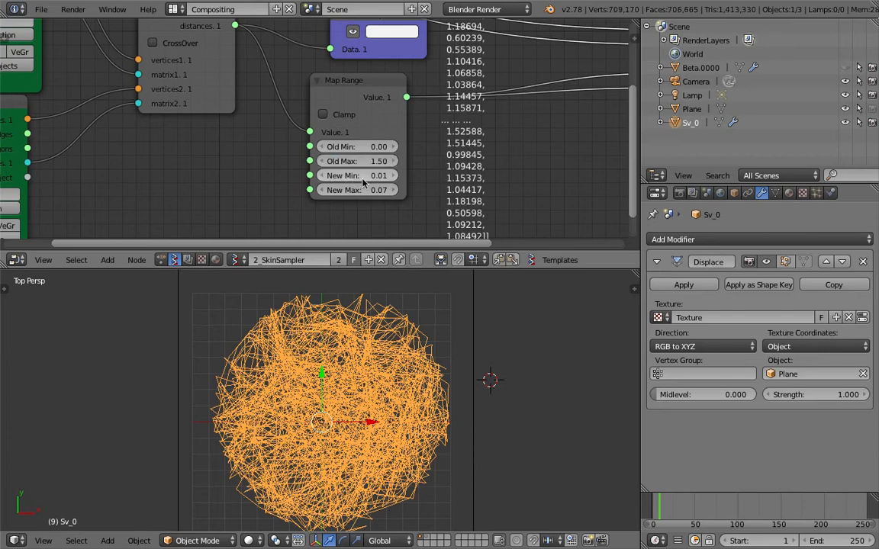
{"action": "double_click", "coordinate": [376, 175]}
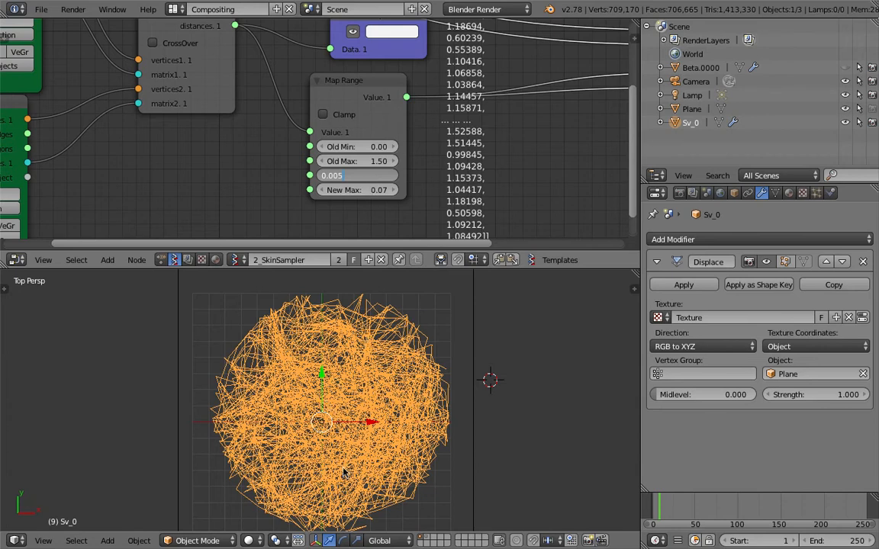
{"action": "key", "text": "Return"}
{"action": "left_click", "coordinate": [379, 189]}
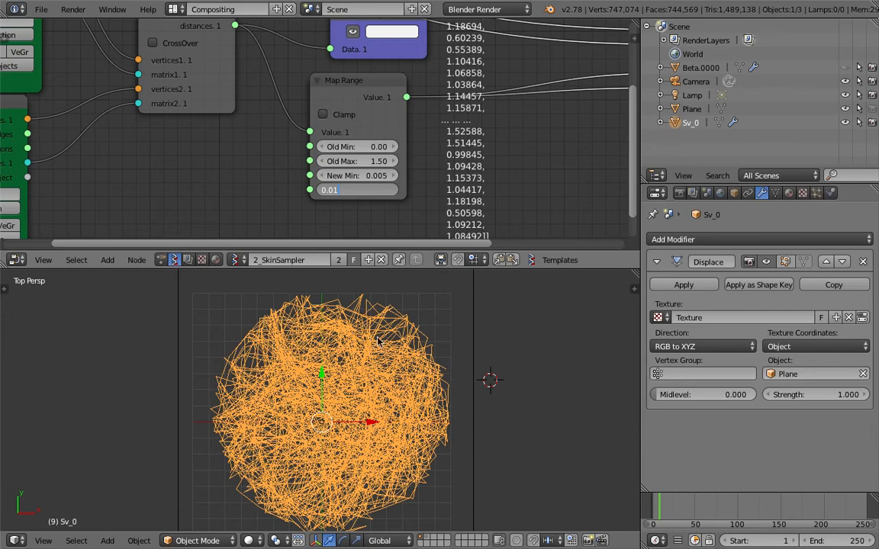
{"action": "key", "text": "Return"}
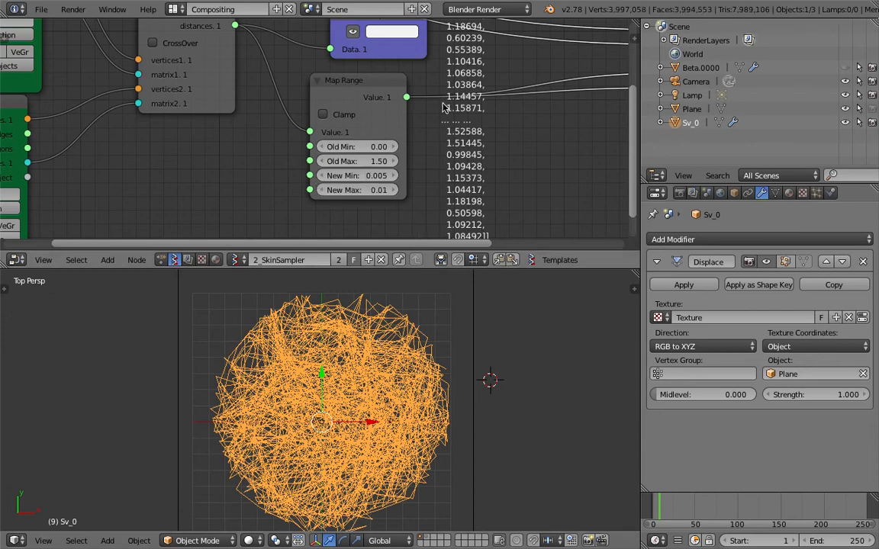
Deselect everything with Alt+A, hiding the Sv_0 lines and leaving the fine Beta.0000 strands
{"action": "scroll", "coordinate": [503, 364], "scroll_direction": "down", "scroll_amount": 1}
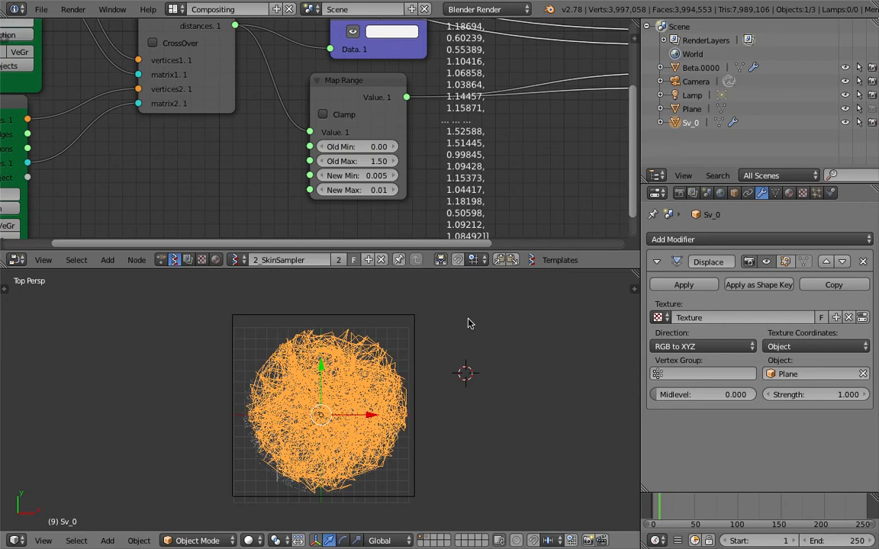
{"action": "key", "text": "a"}
{"action": "scroll", "coordinate": [376, 471], "scroll_direction": "up", "scroll_amount": 3}
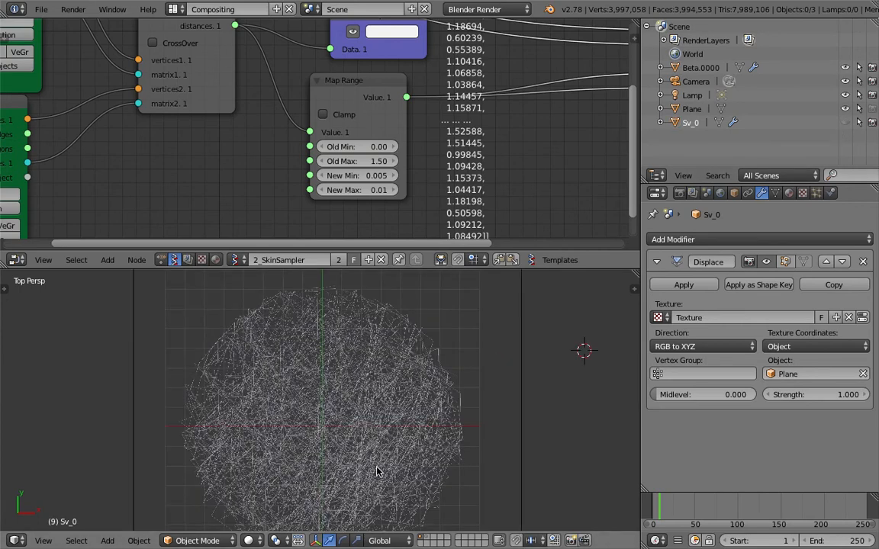
Maximize the 3D viewport to full screen and zoom in on the scribble disc
{"action": "key", "text": "shift+space"}
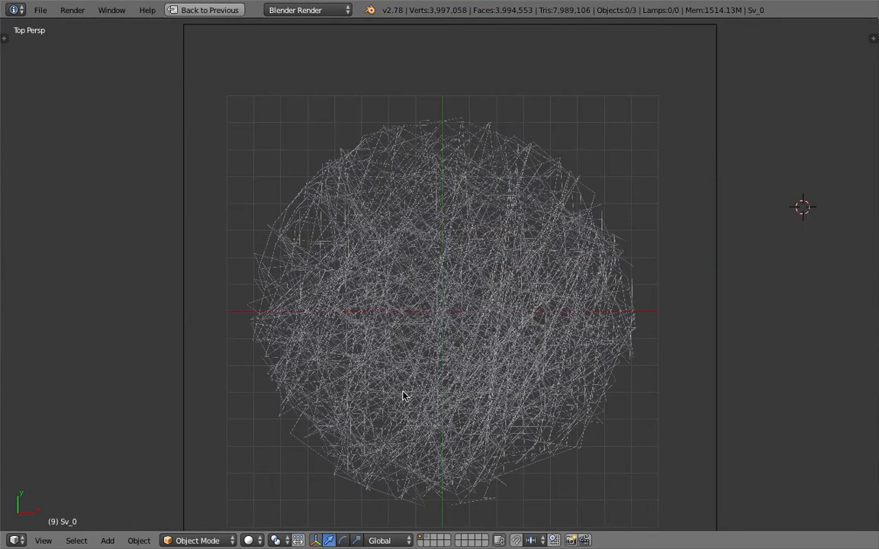
{"action": "scroll", "coordinate": [404, 395], "scroll_direction": "up", "scroll_amount": 5}
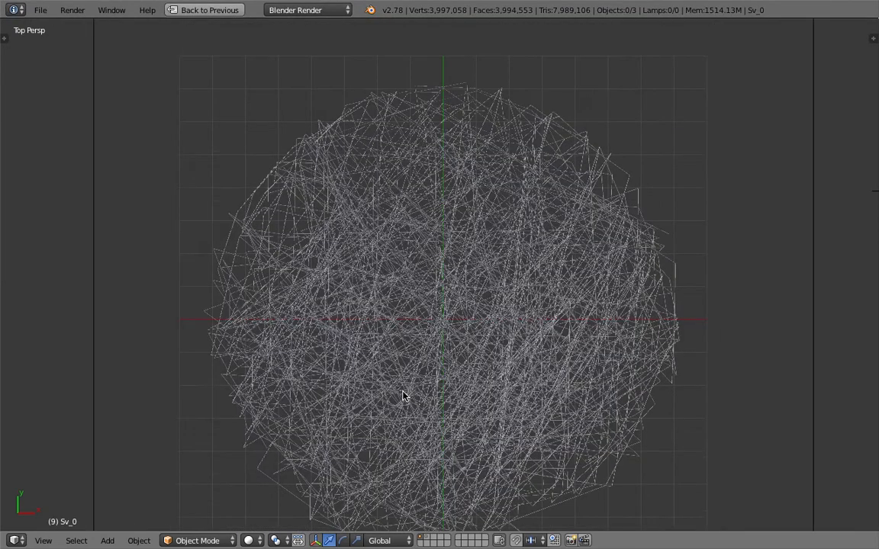
{"action": "scroll", "coordinate": [404, 395], "scroll_direction": "up", "scroll_amount": 6}
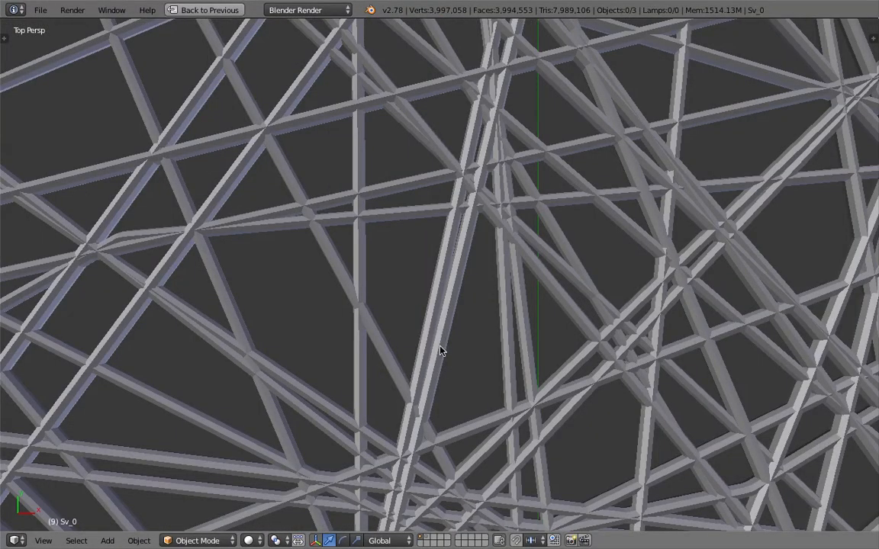
{"action": "scroll", "coordinate": [418, 335], "scroll_direction": "down", "scroll_amount": 10}
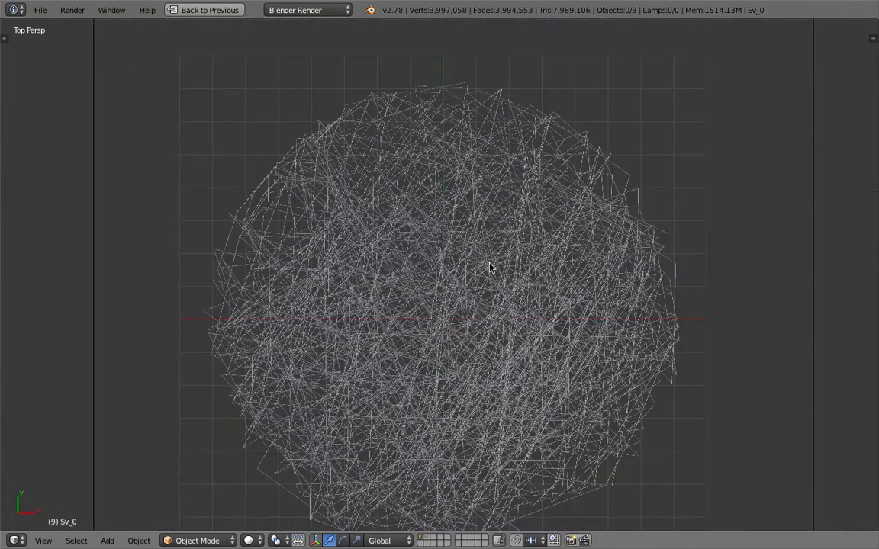
{"action": "scroll", "coordinate": [491, 267], "scroll_direction": "up", "scroll_amount": 2}
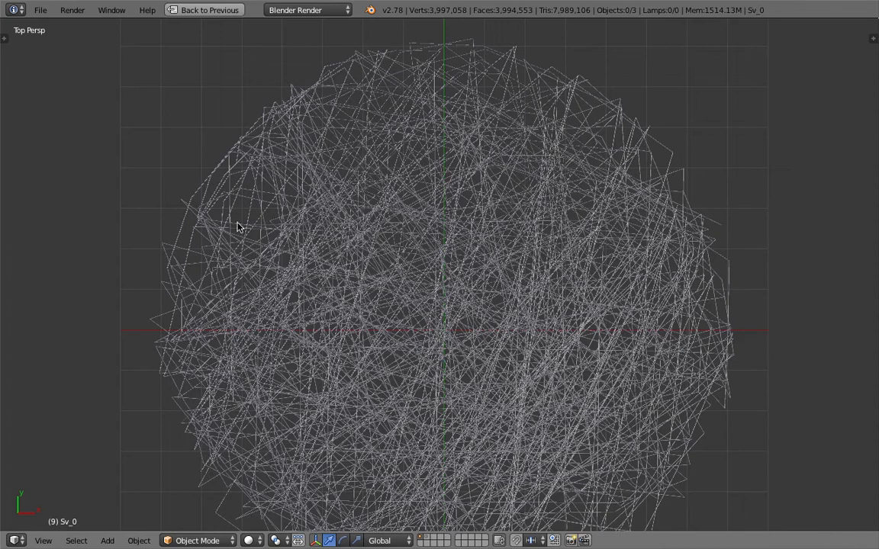
Pan across the wire ball to inspect the thin tubes close up
{"action": "middle_click_drag", "start_coordinate": [307, 250], "coordinate": [419, 323], "text": "shift"}
{"action": "scroll", "coordinate": [355, 261], "scroll_direction": "up", "scroll_amount": 13}
{"action": "middle_click_drag", "start_coordinate": [302, 243], "coordinate": [411, 293], "text": "shift"}
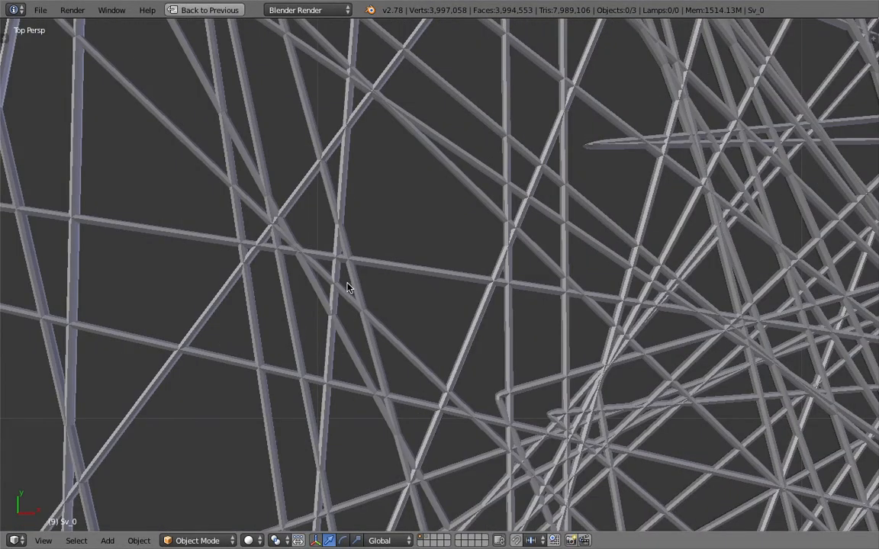
{"action": "scroll", "coordinate": [347, 287], "scroll_direction": "down", "scroll_amount": 5}
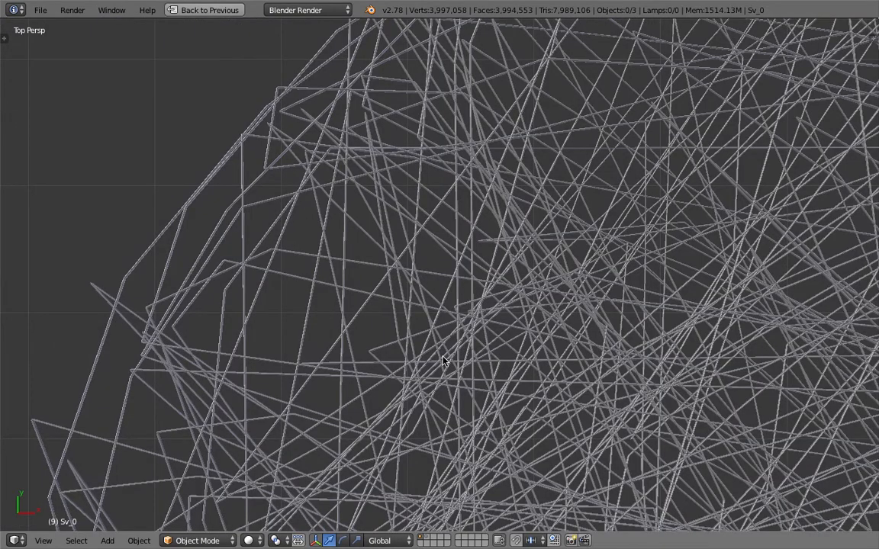
{"action": "scroll", "coordinate": [443, 360], "scroll_direction": "down", "scroll_amount": 8}
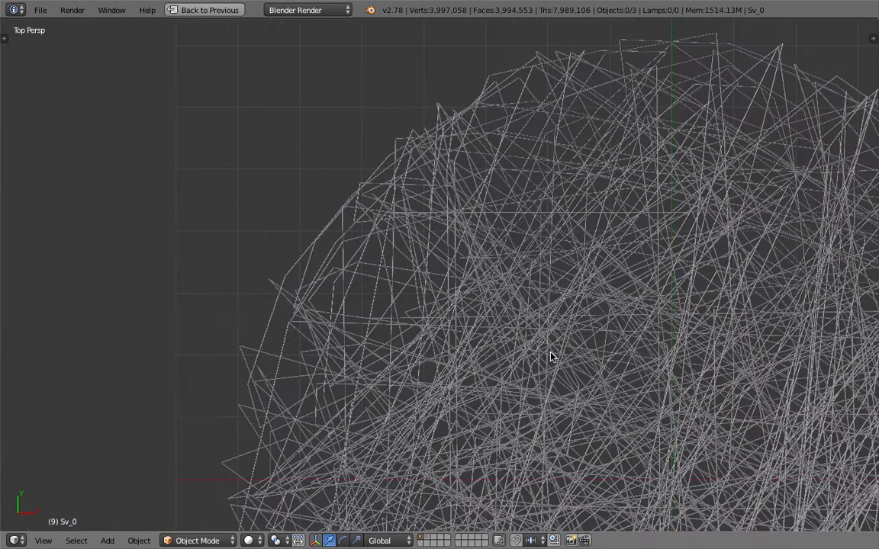
{"action": "scroll", "coordinate": [586, 368], "scroll_direction": "down", "scroll_amount": 4}
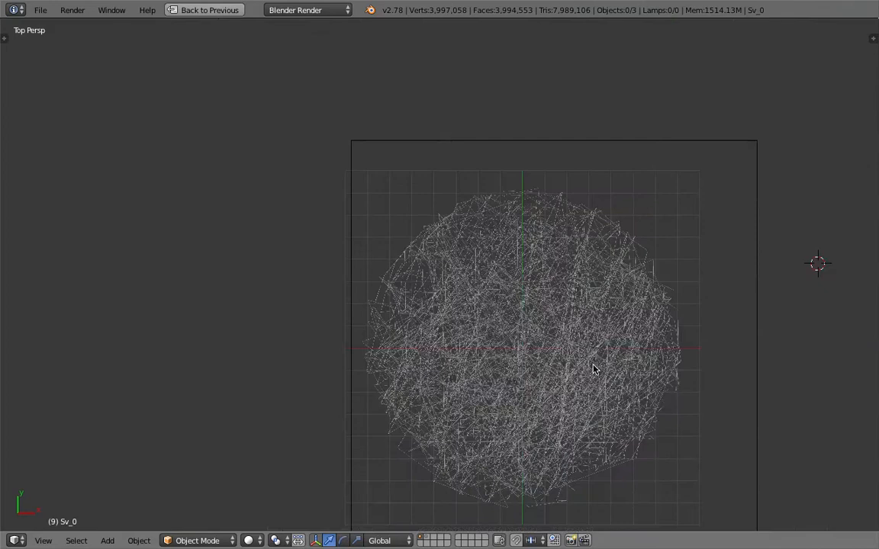
{"action": "scroll", "coordinate": [575, 359], "scroll_direction": "down", "scroll_amount": 3}
Orbit around the wire sphere, tilting it, then return to a near top-down view
{"action": "middle_click_drag", "start_coordinate": [498, 341], "coordinate": [483, 277]}
{"action": "scroll", "coordinate": [575, 294], "scroll_direction": "up", "scroll_amount": 5}
{"action": "middle_click_drag", "start_coordinate": [575, 294], "coordinate": [519, 355]}
{"action": "scroll", "coordinate": [515, 357], "scroll_direction": "up", "scroll_amount": 5}
{"action": "scroll", "coordinate": [510, 354], "scroll_direction": "down", "scroll_amount": 4}
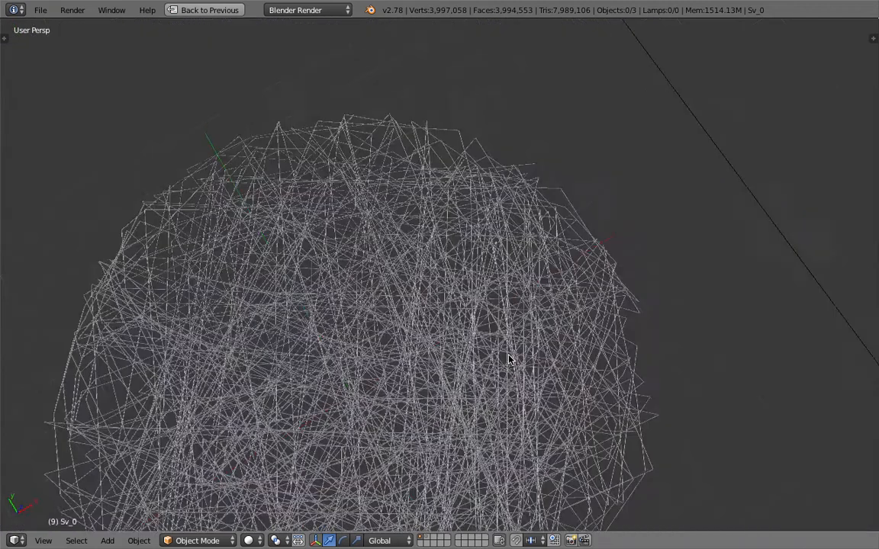
{"action": "middle_click_drag", "start_coordinate": [510, 354], "coordinate": [456, 362]}
{"action": "scroll", "coordinate": [457, 366], "scroll_direction": "down", "scroll_amount": 5}
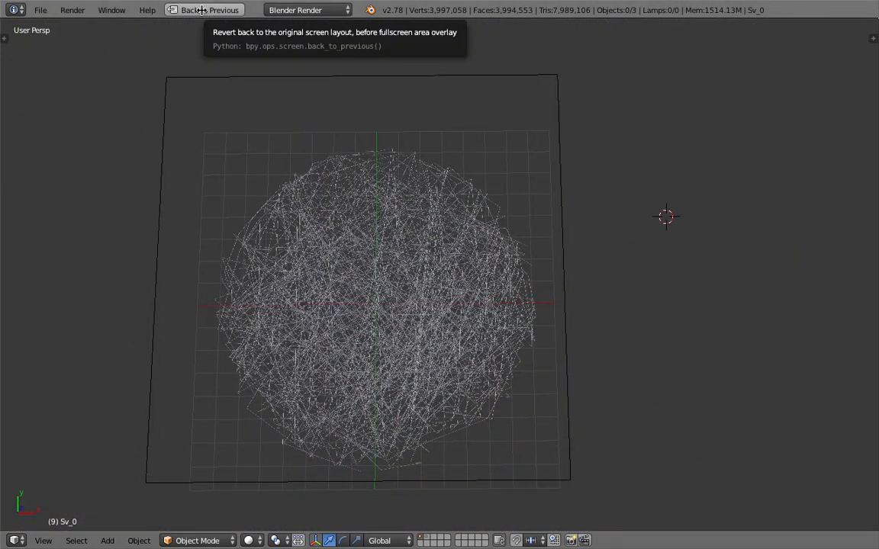
Go back to the split layout, then orbit and zoom around the fine skinned strands
{"action": "left_click", "coordinate": [201, 10]}
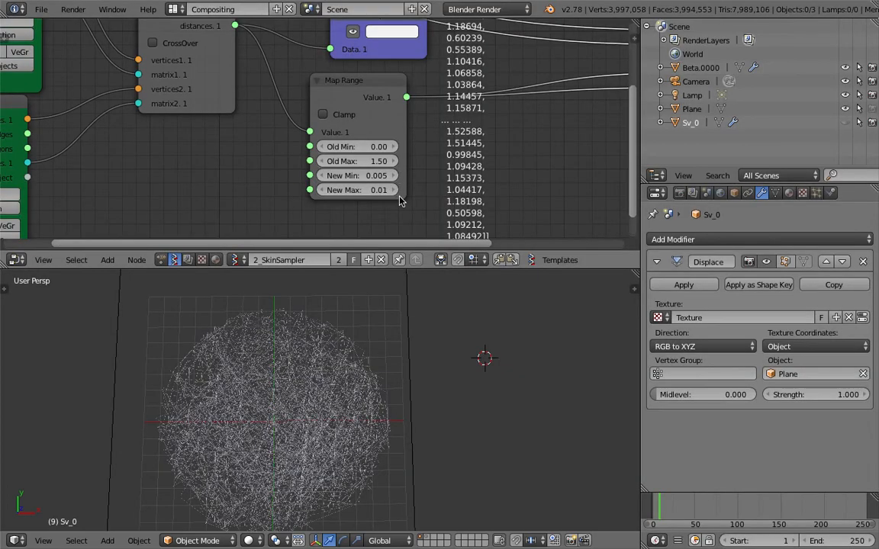
{"action": "middle_click_drag", "start_coordinate": [332, 377], "coordinate": [362, 302]}
{"action": "scroll", "coordinate": [335, 349], "scroll_direction": "up", "scroll_amount": 6}
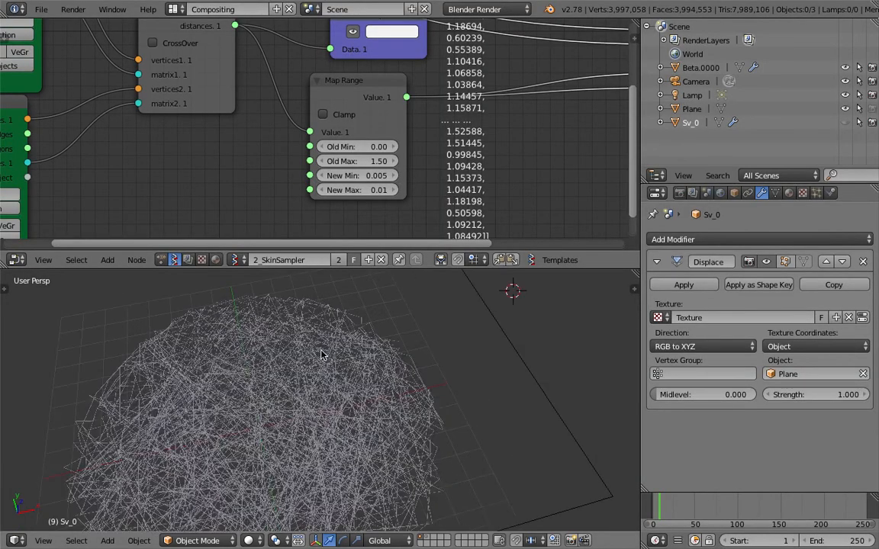
{"action": "scroll", "coordinate": [311, 377], "scroll_direction": "up", "scroll_amount": 6}
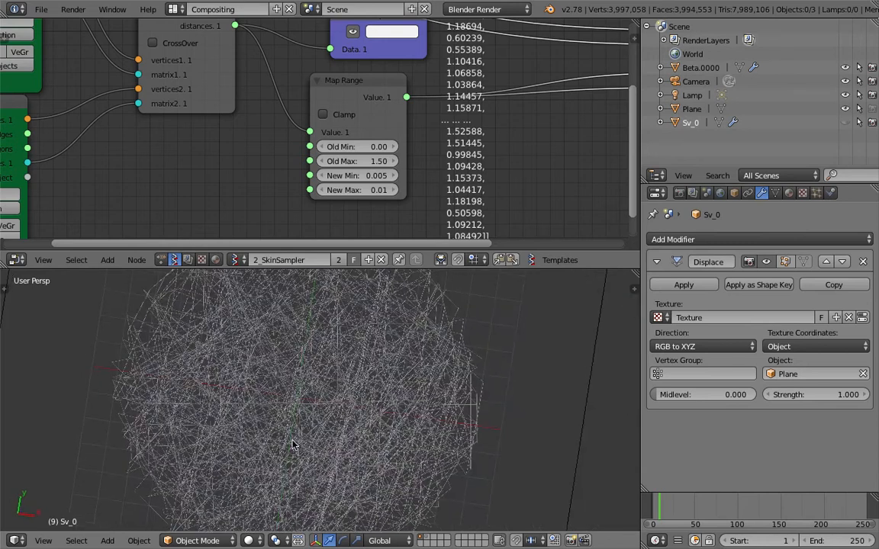
{"action": "scroll", "coordinate": [303, 438], "scroll_direction": "up", "scroll_amount": 5}
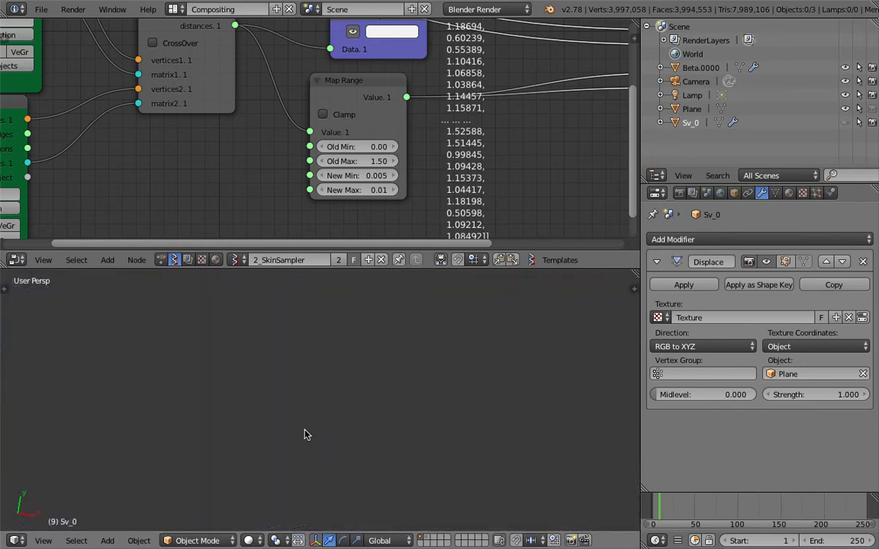
{"action": "scroll", "coordinate": [304, 433], "scroll_direction": "down", "scroll_amount": 4}
{"action": "scroll", "coordinate": [304, 435], "scroll_direction": "down", "scroll_amount": 4}
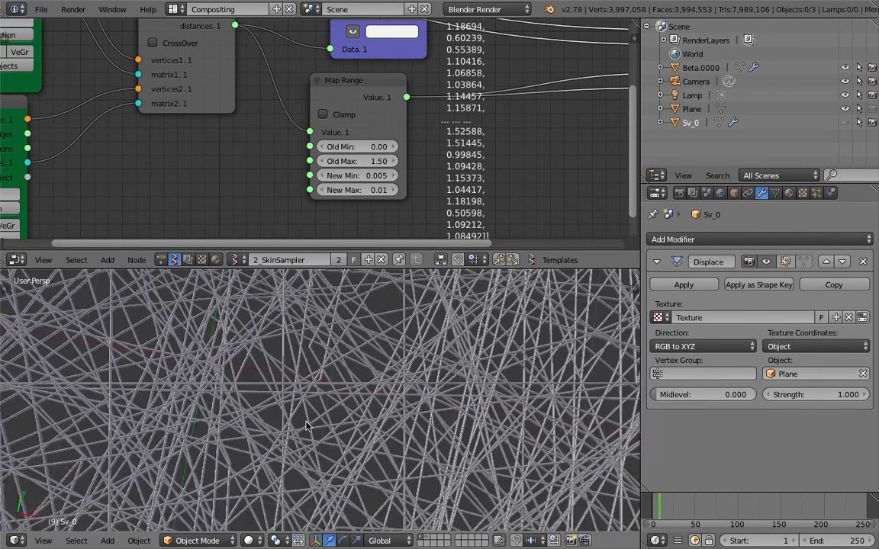
{"action": "scroll", "coordinate": [394, 382], "scroll_direction": "down", "scroll_amount": 5}
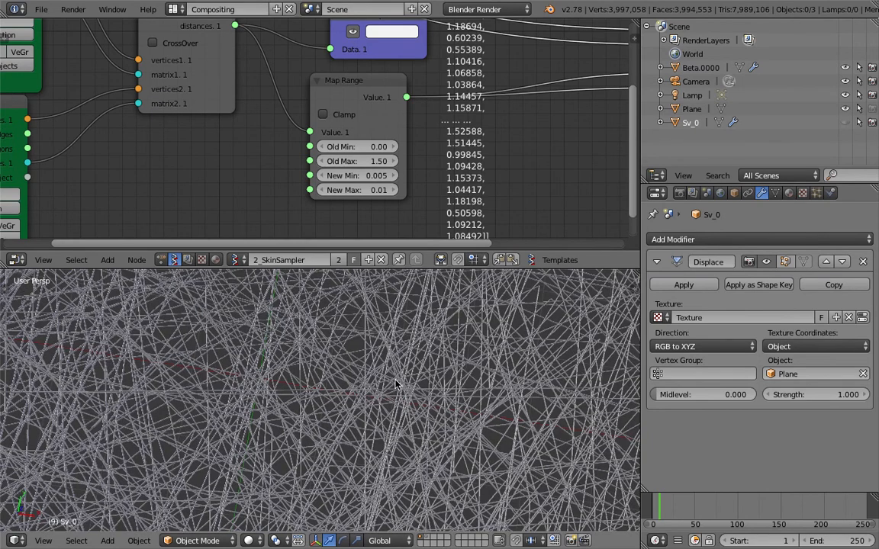
{"action": "middle_click_drag", "start_coordinate": [406, 390], "coordinate": [398, 384]}
{"action": "scroll", "coordinate": [477, 141], "scroll_direction": "down", "scroll_amount": 2}
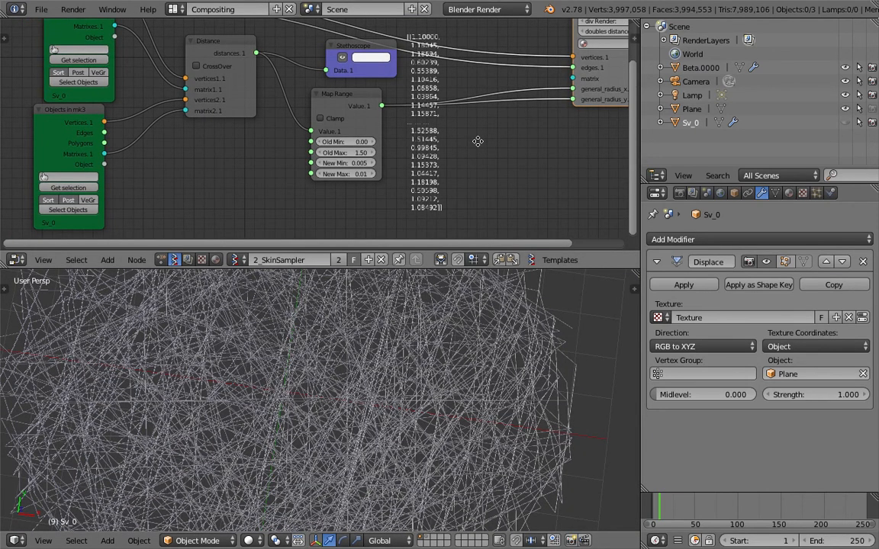
Pan the node tree to show Skin Mesher beside Map Range, and tilt the viewport
{"action": "middle_click_drag", "start_coordinate": [477, 141], "coordinate": [385, 181]}
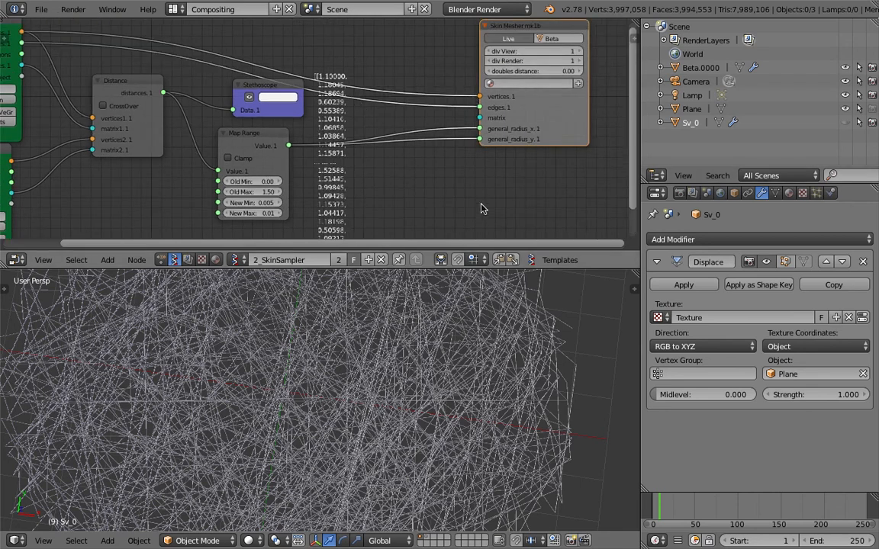
{"action": "middle_click_drag", "start_coordinate": [439, 209], "coordinate": [492, 198]}
{"action": "middle_click_drag", "start_coordinate": [321, 380], "coordinate": [341, 388]}
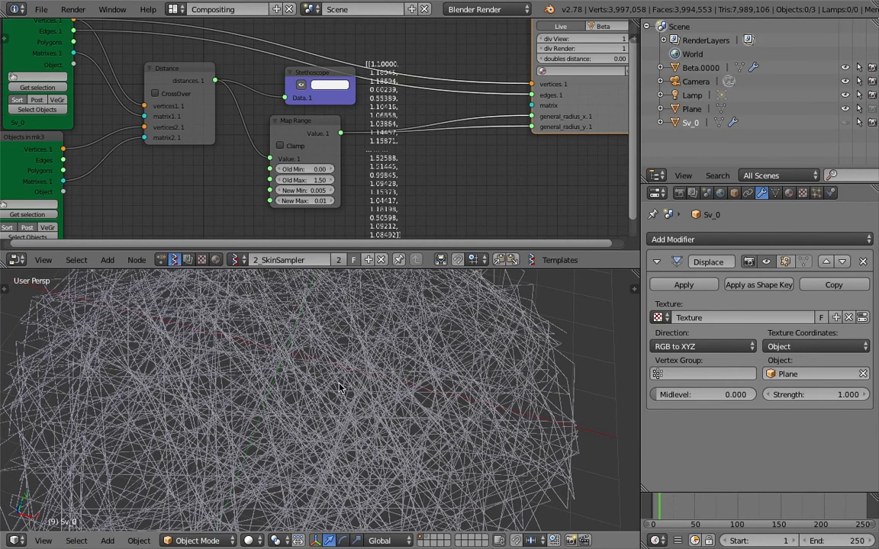